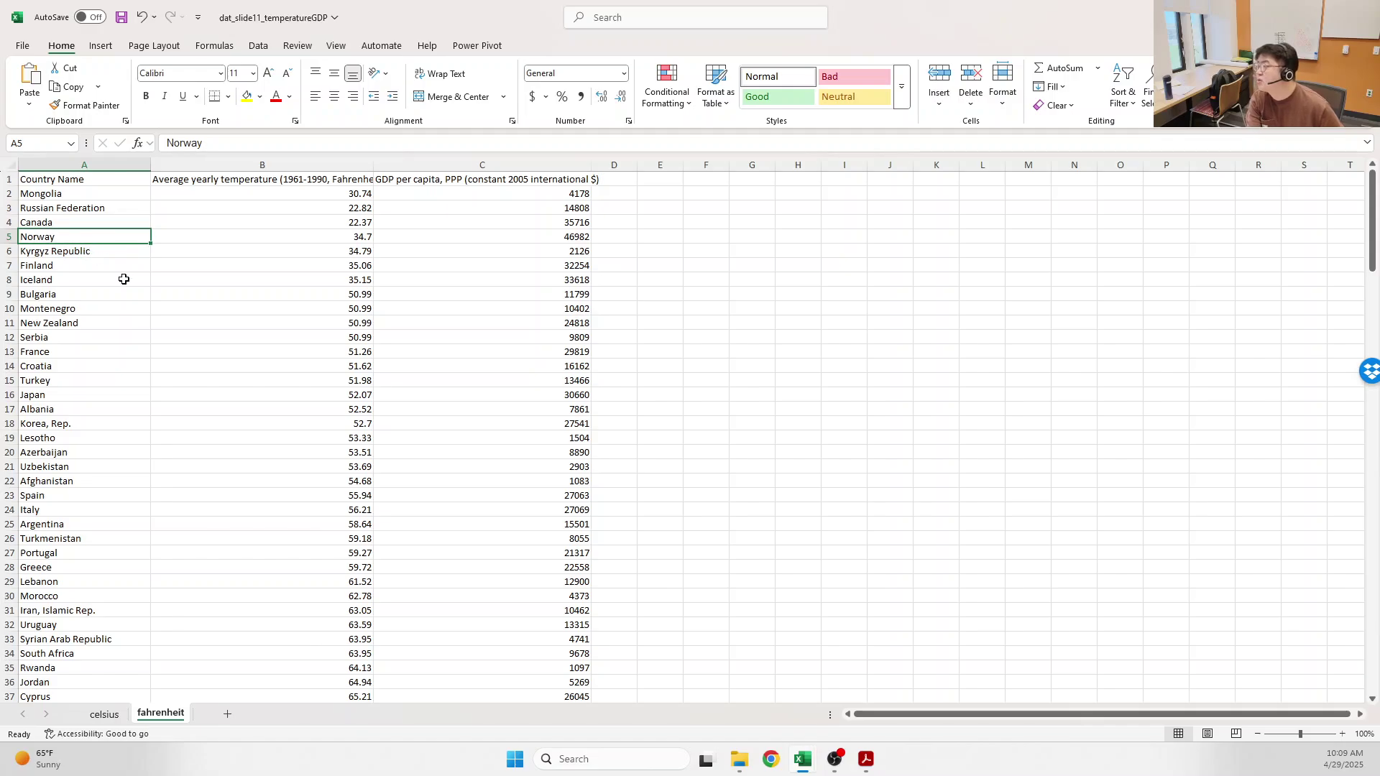
- Examine the extent of the country temperature and GDP data on the fahrenheit sheet, from the last rows to the headers
click(108, 262)
key(ctrl+Down)
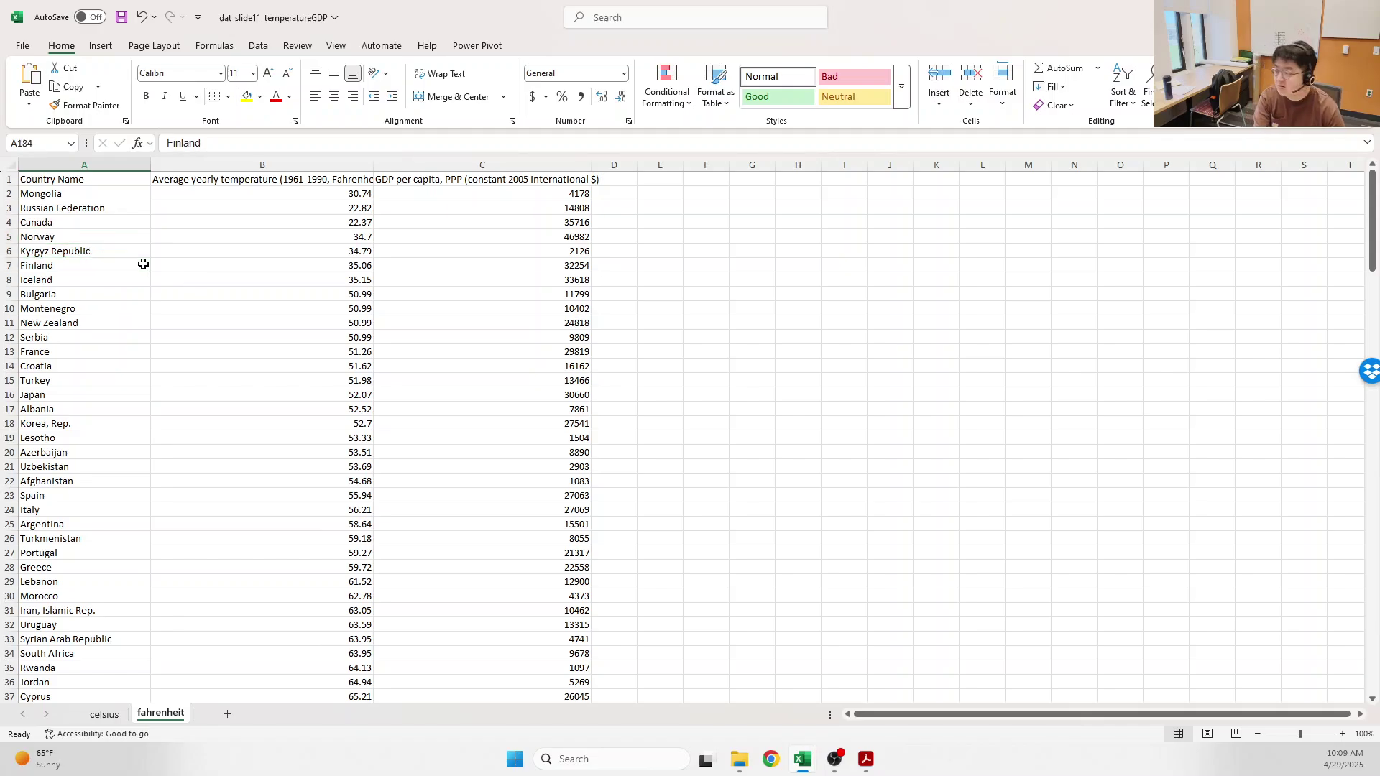
scroll(64, 632, down, 1)
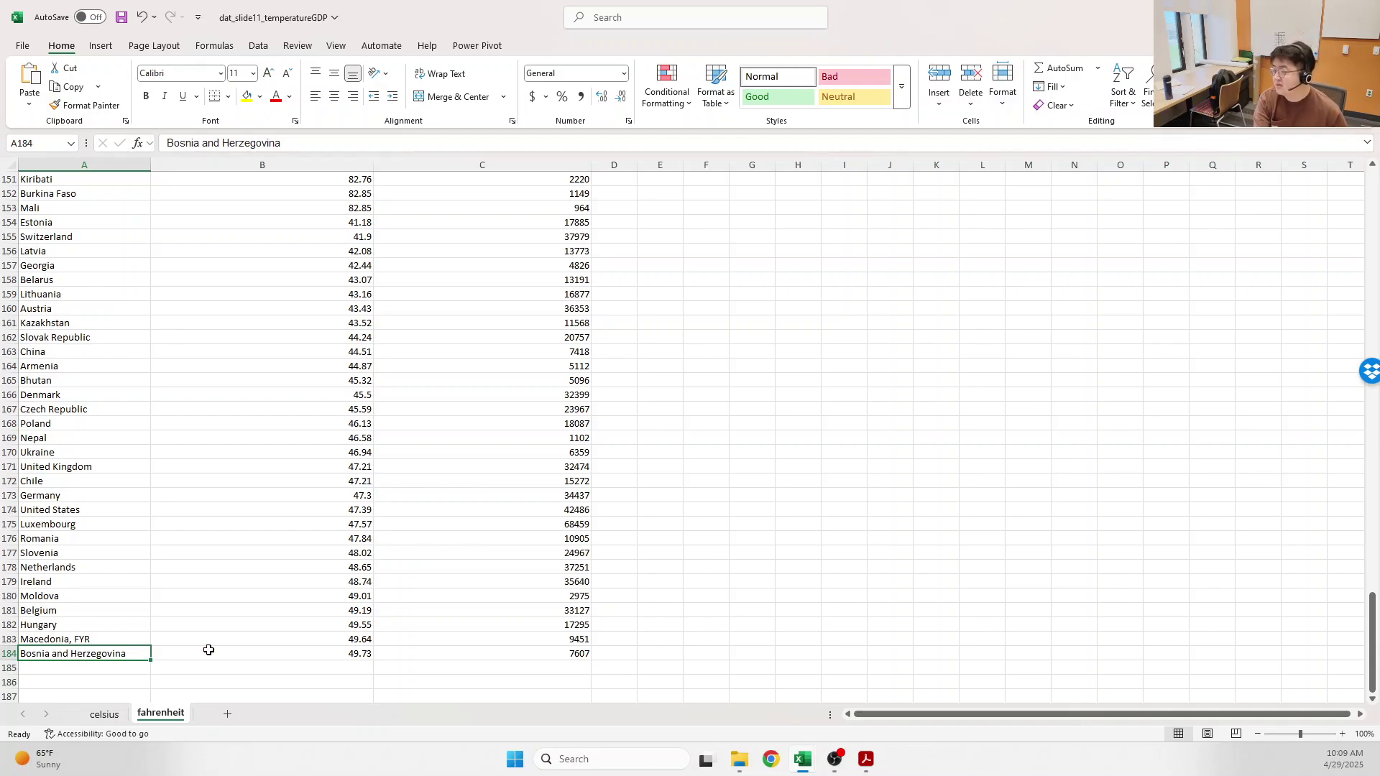
click(368, 638)
click(517, 641)
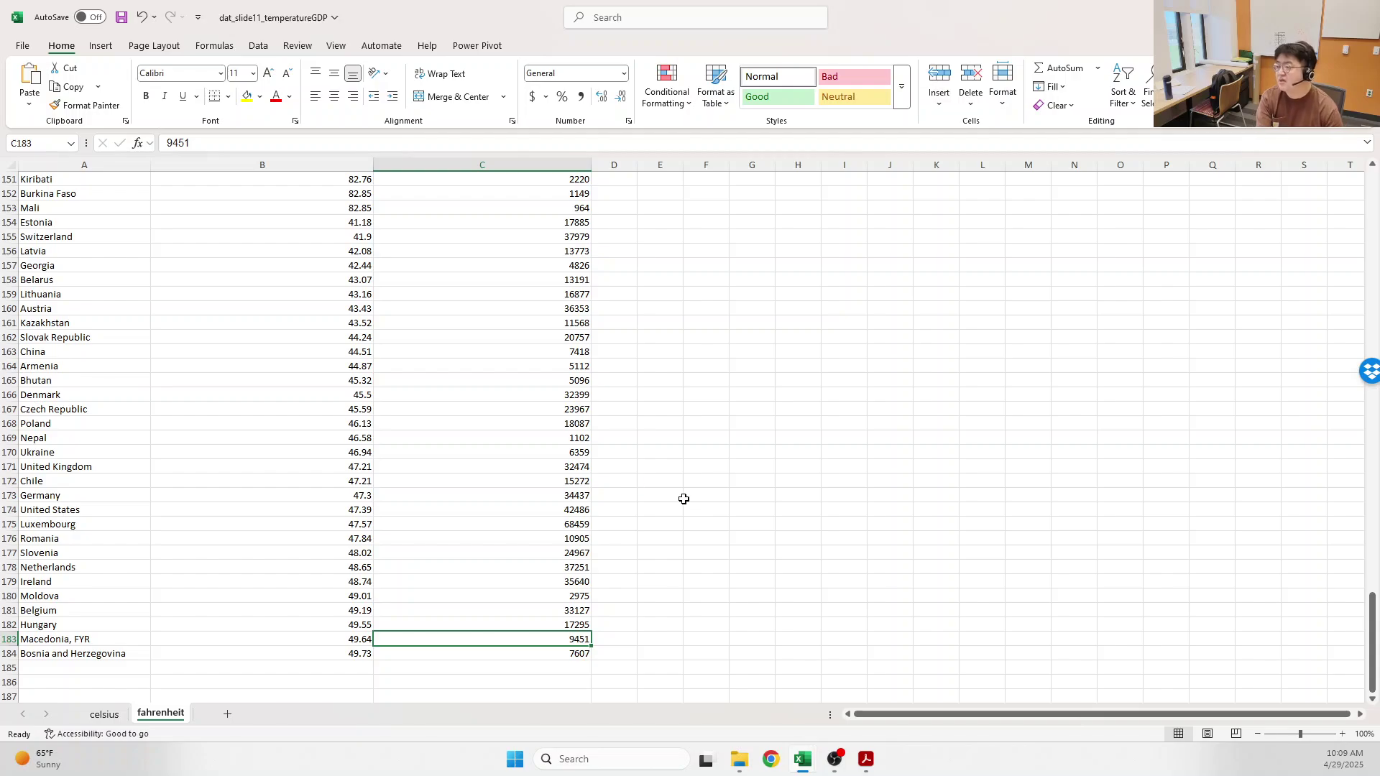
key(ctrl+Up)
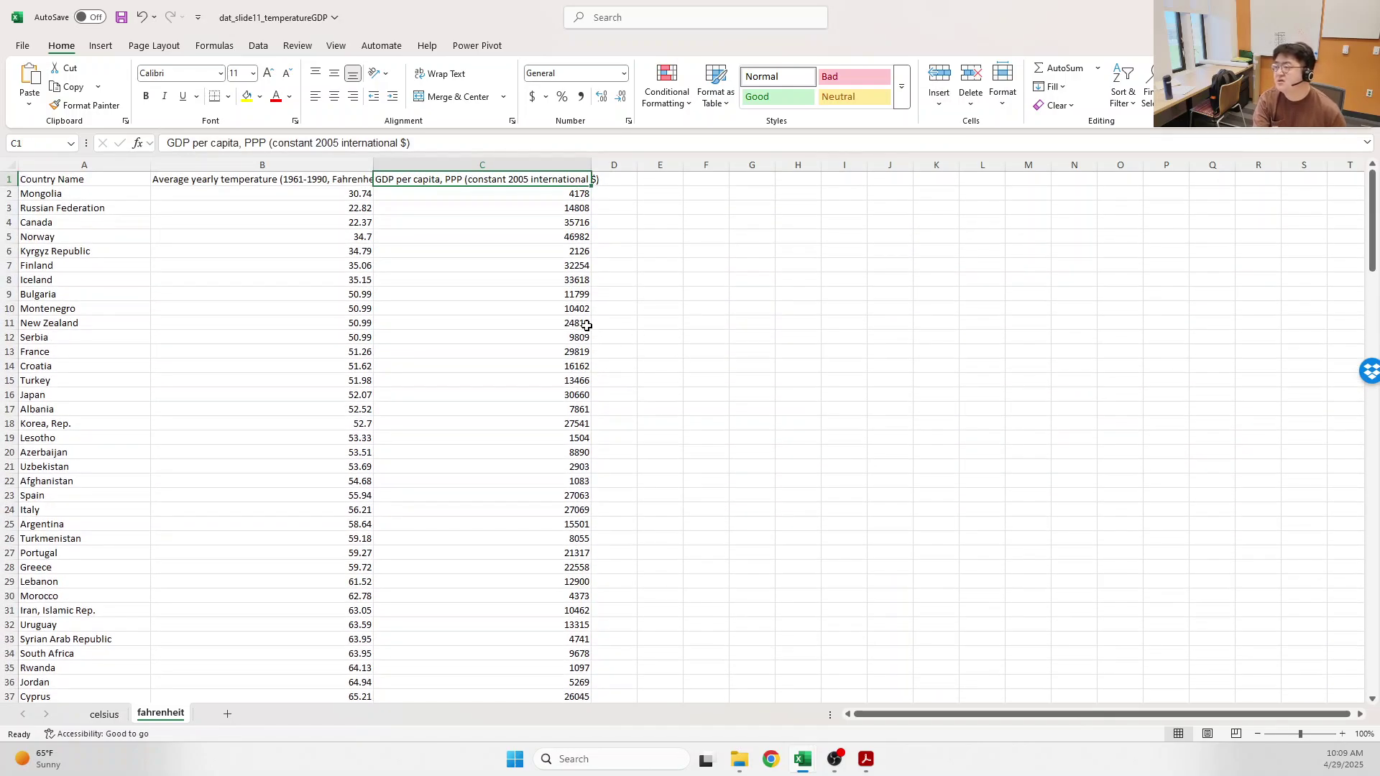
click(737, 251)
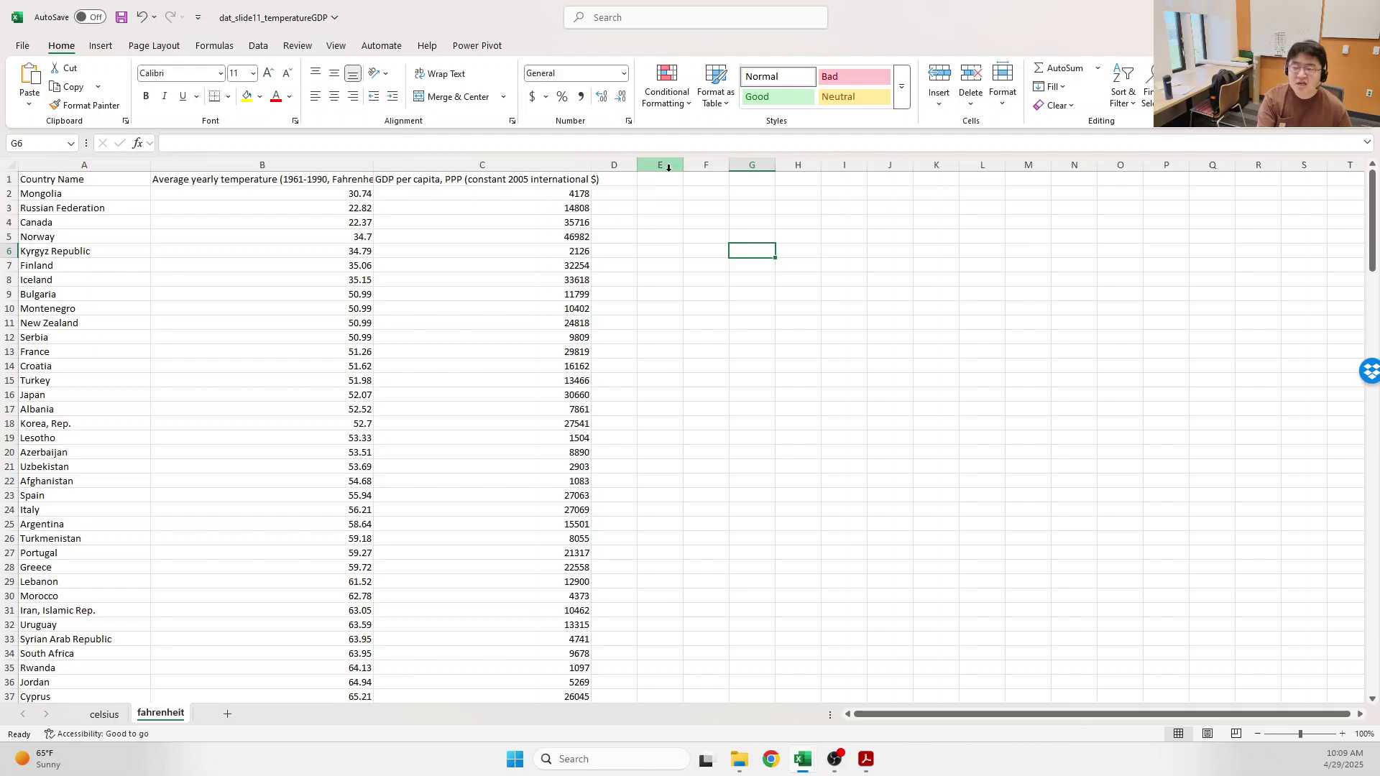
- Insert a markers-only scatter chart of average yearly temperature and GDP per capita from columns B and C
drag(546, 165, 433, 154)
click(360, 237)
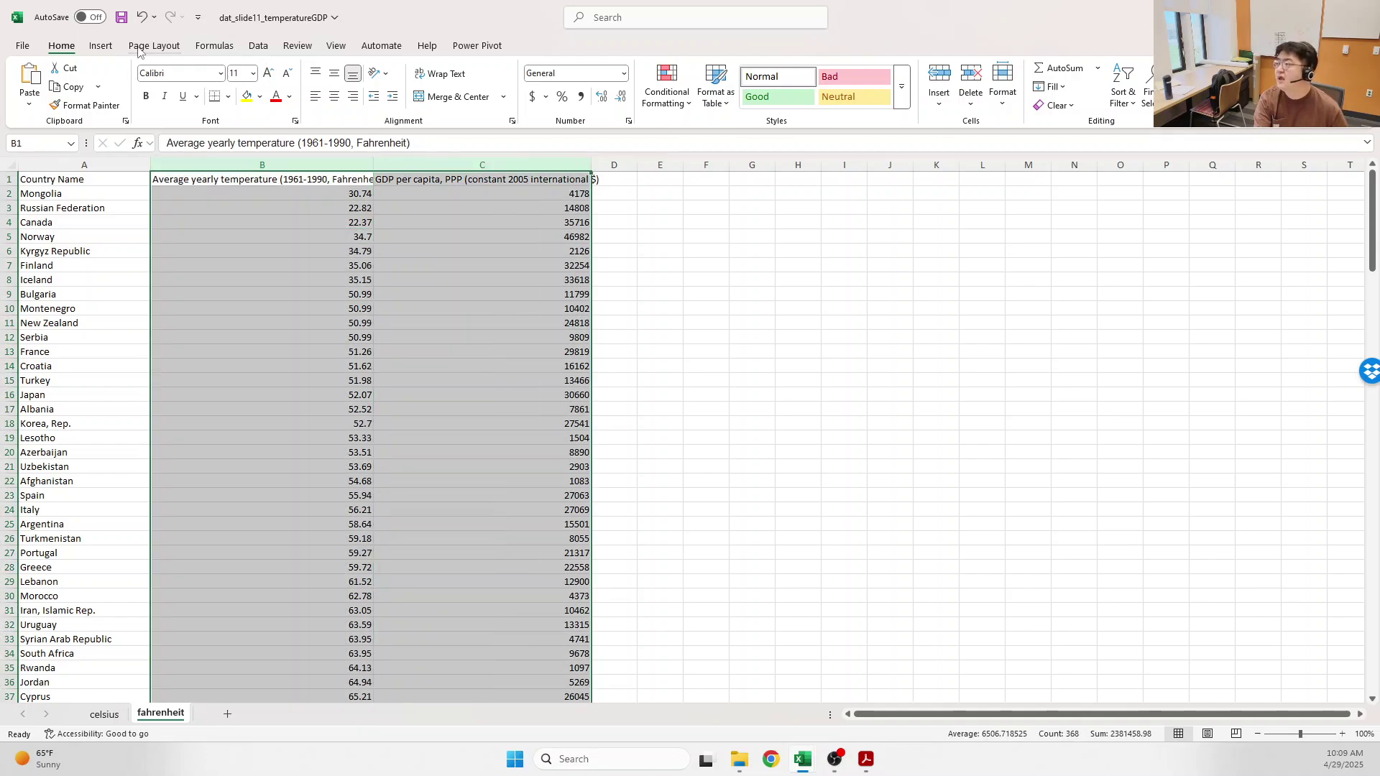
click(101, 47)
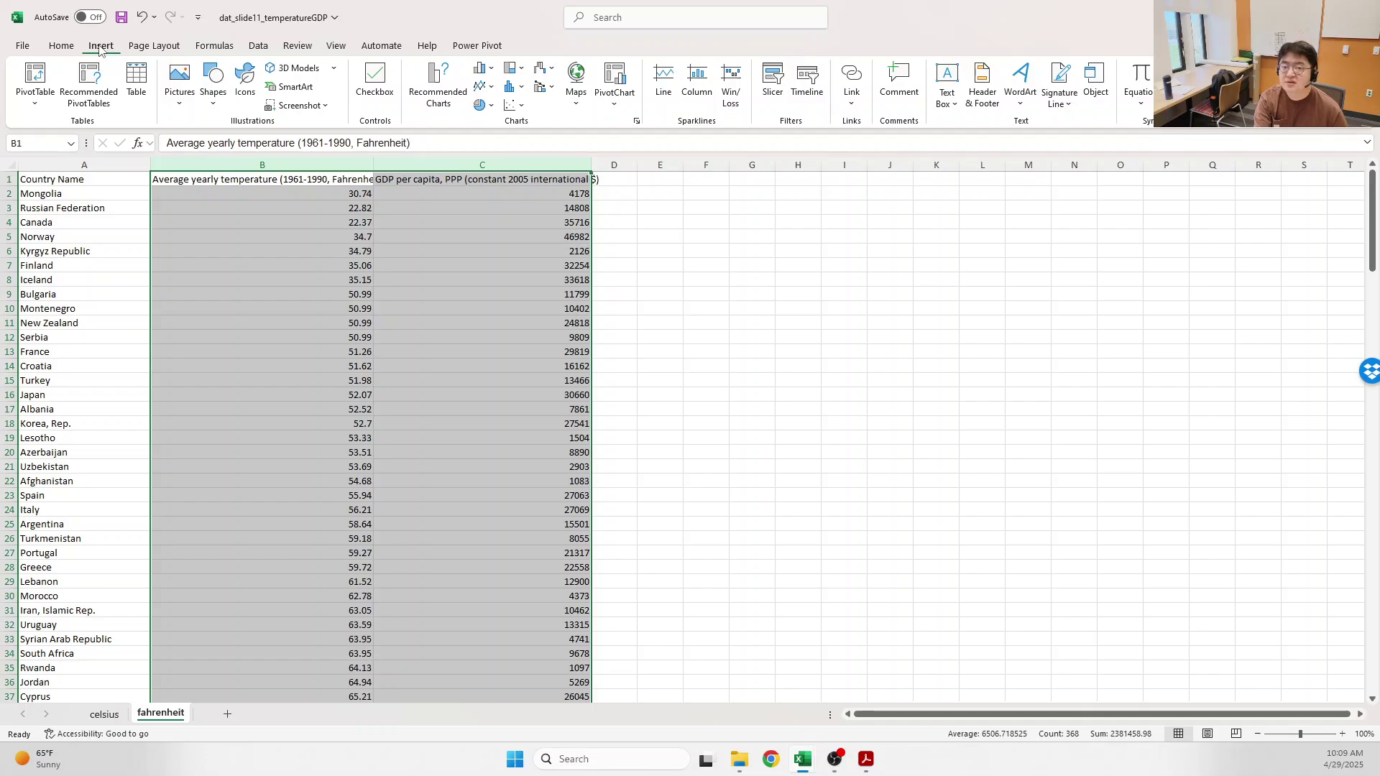
click(522, 108)
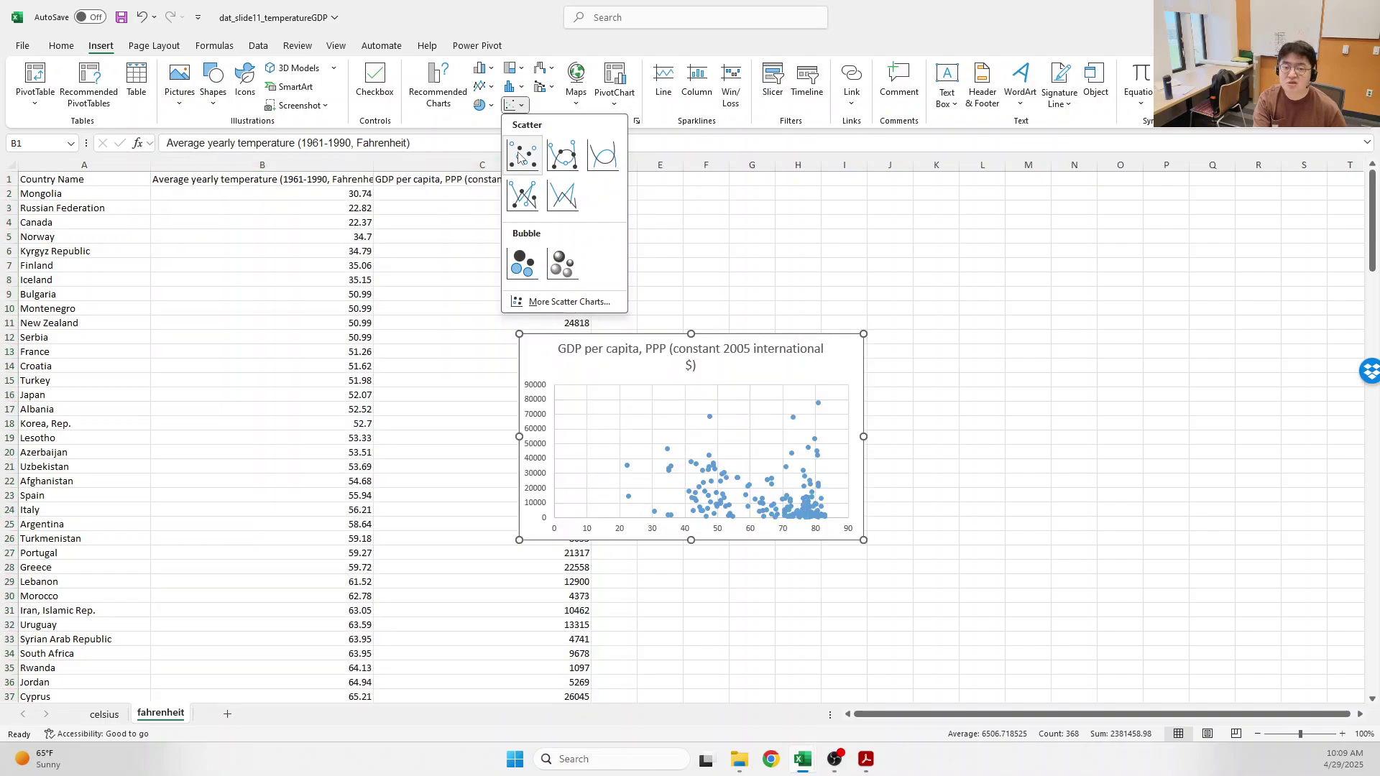
click(521, 157)
- Enlarge the scatter chart and reposition it near the top of the sheet, partly over column C
drag(766, 339, 872, 302)
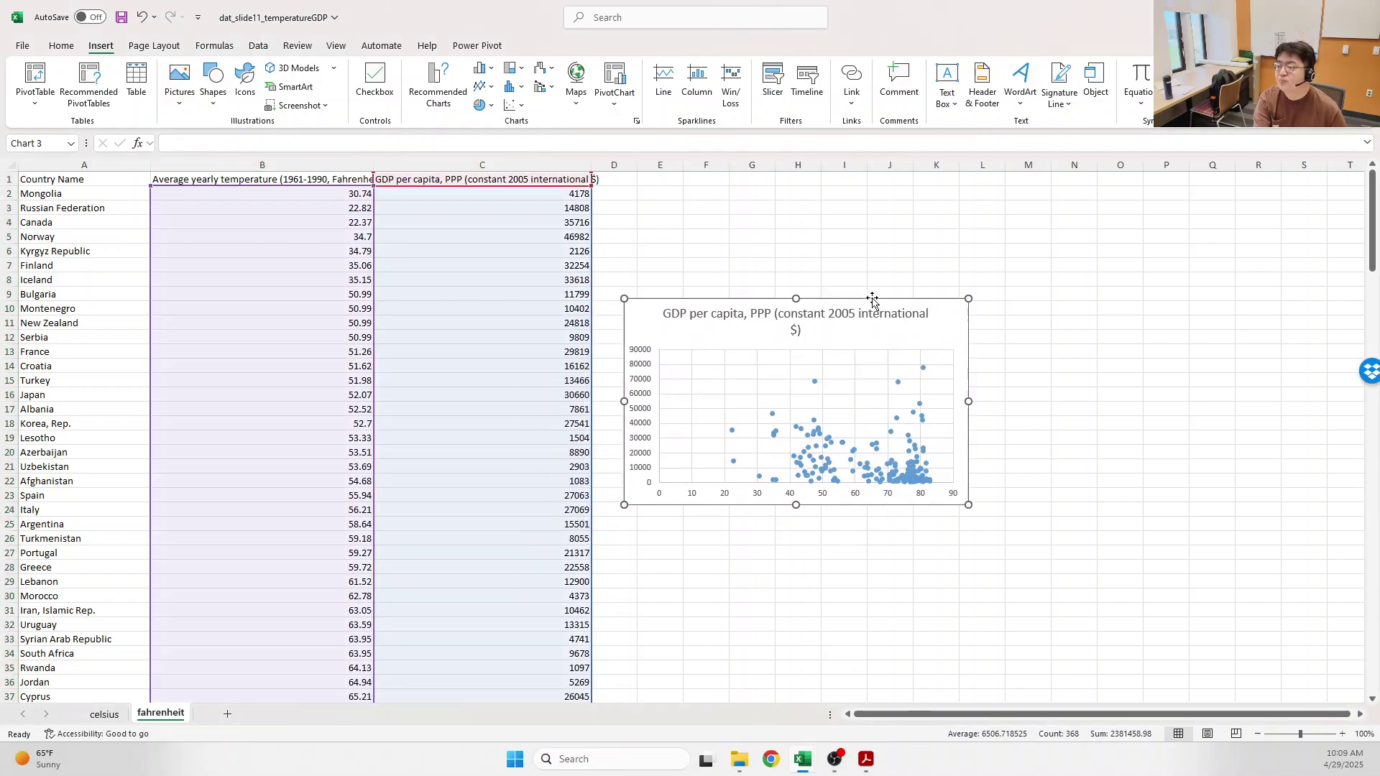
drag(968, 505, 1107, 616)
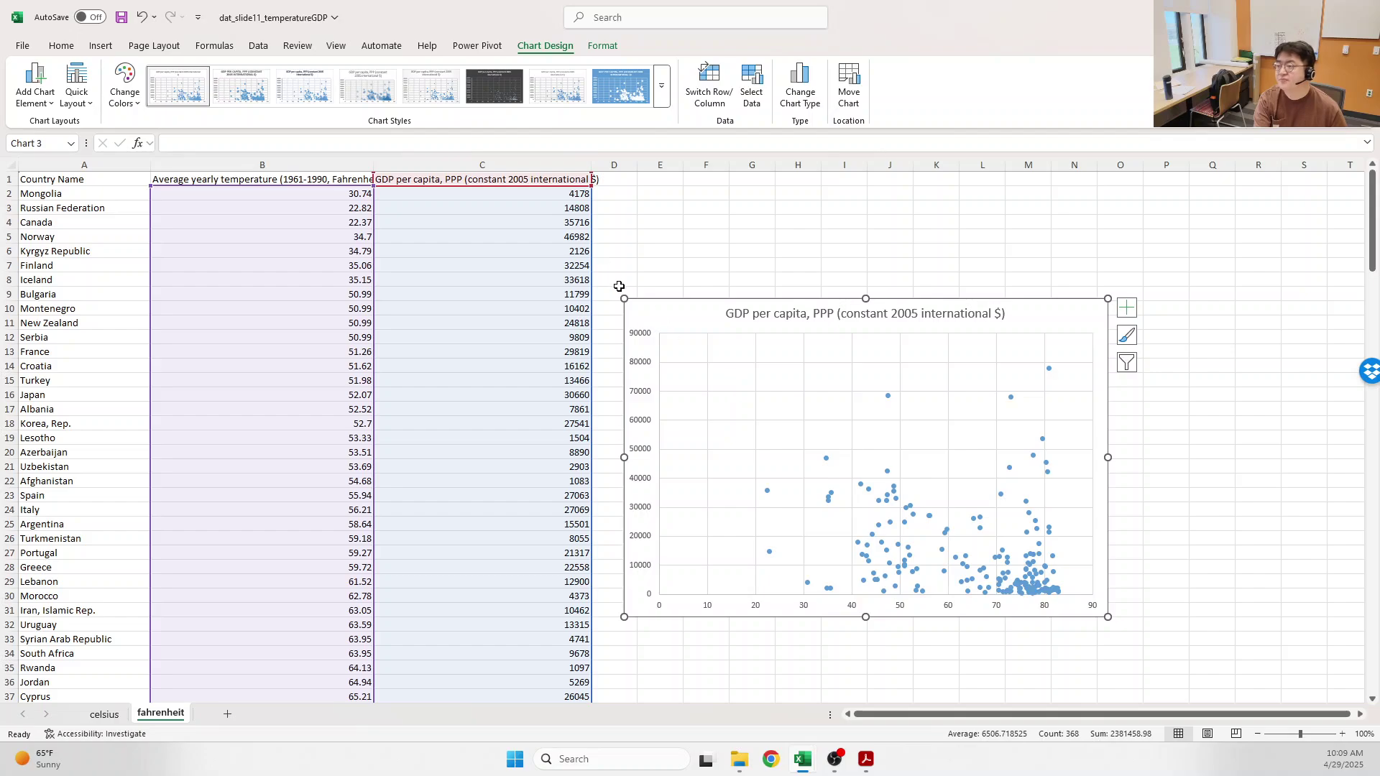
drag(657, 300, 612, 264)
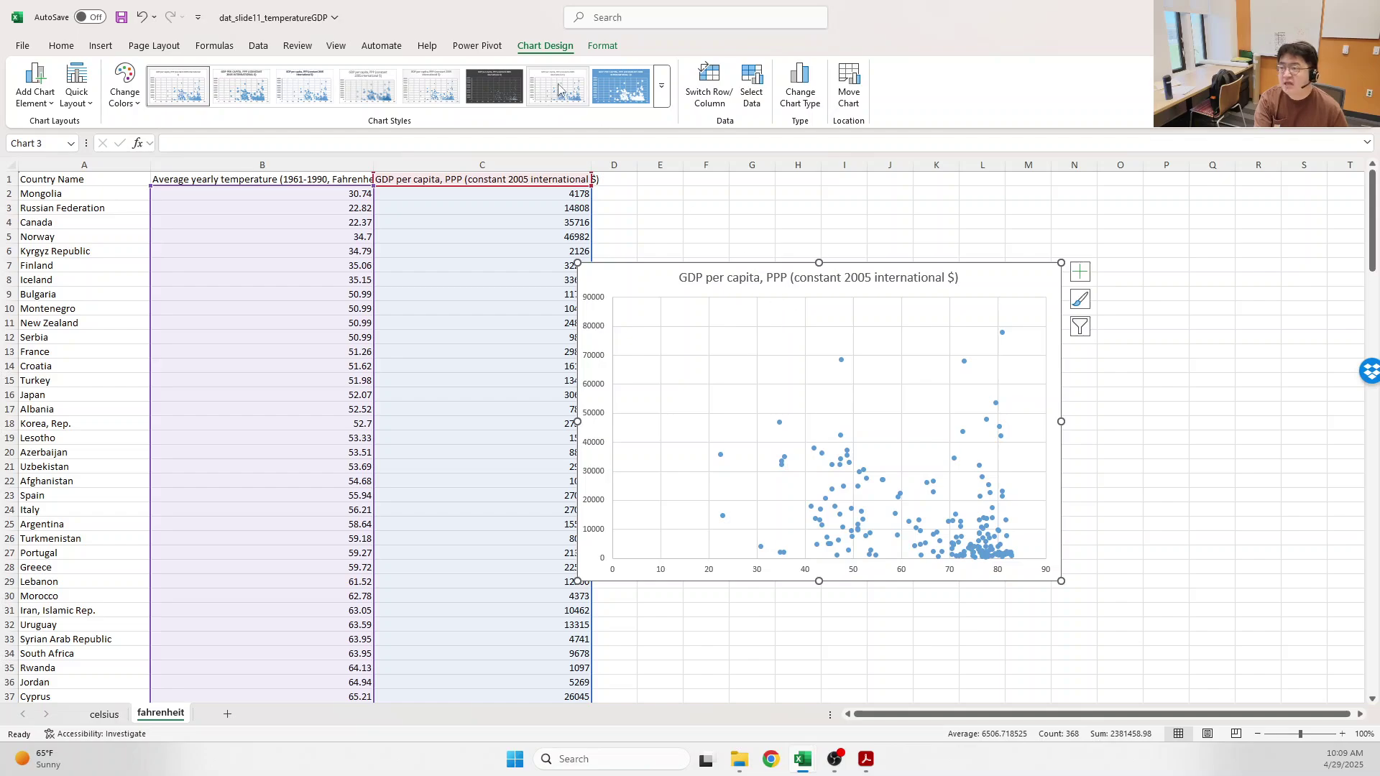
click(614, 49)
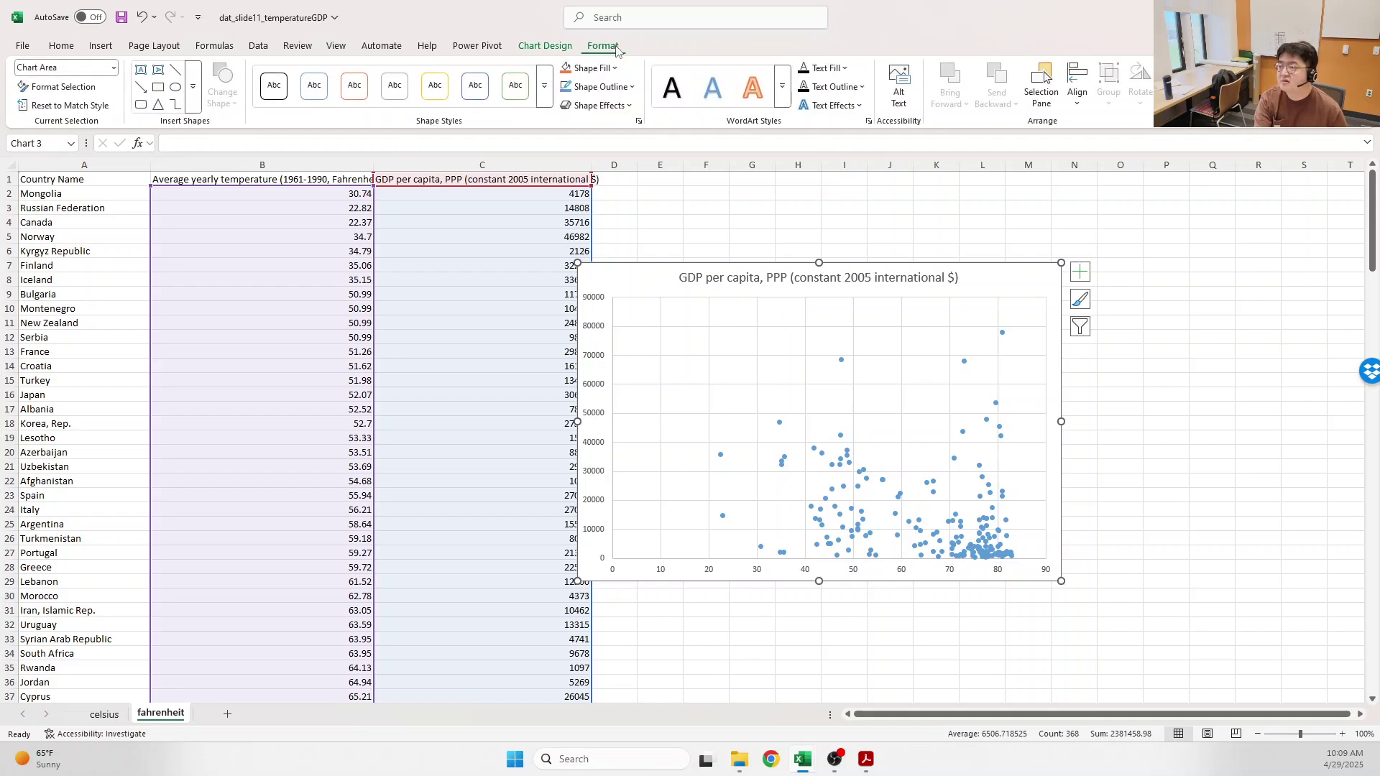
drag(747, 267, 636, 214)
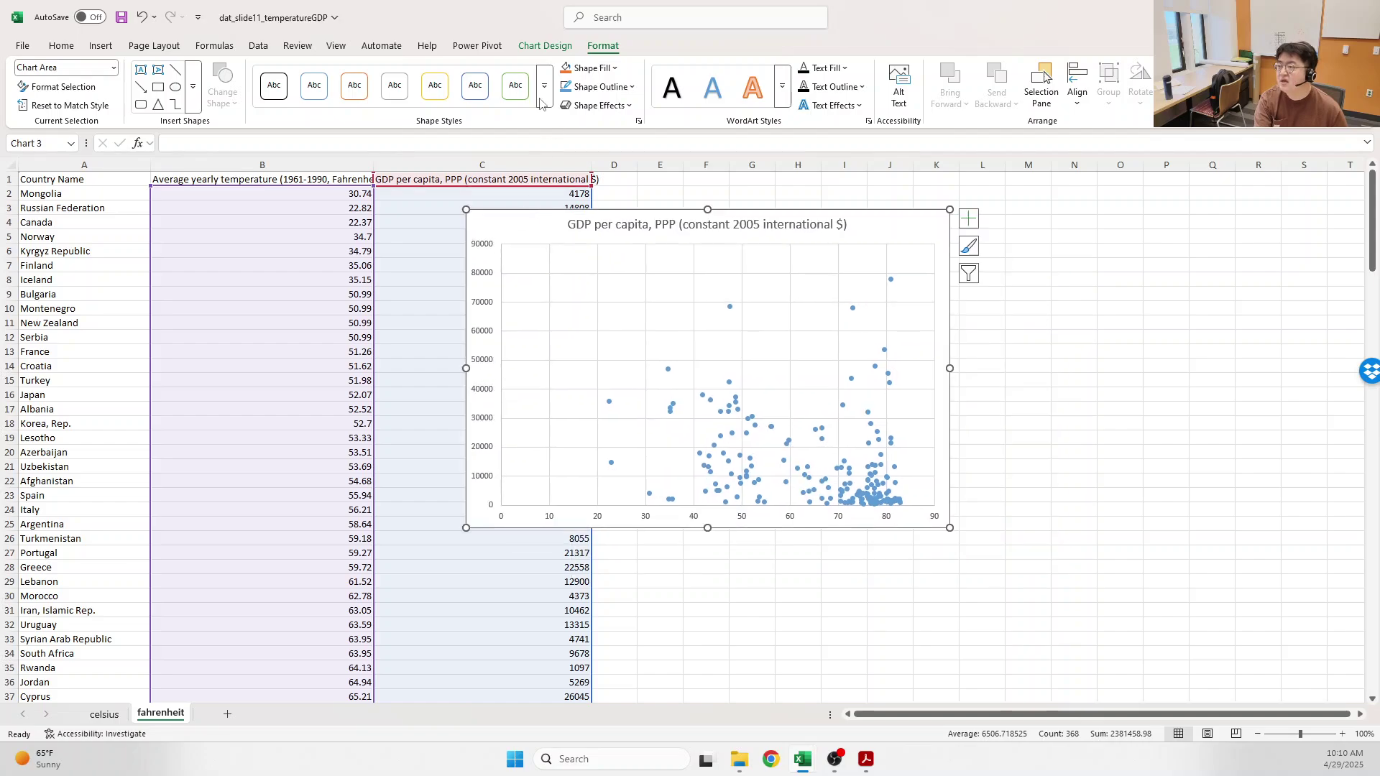
- Fill the scatter chart's data markers with the standard dark red color
click(701, 455)
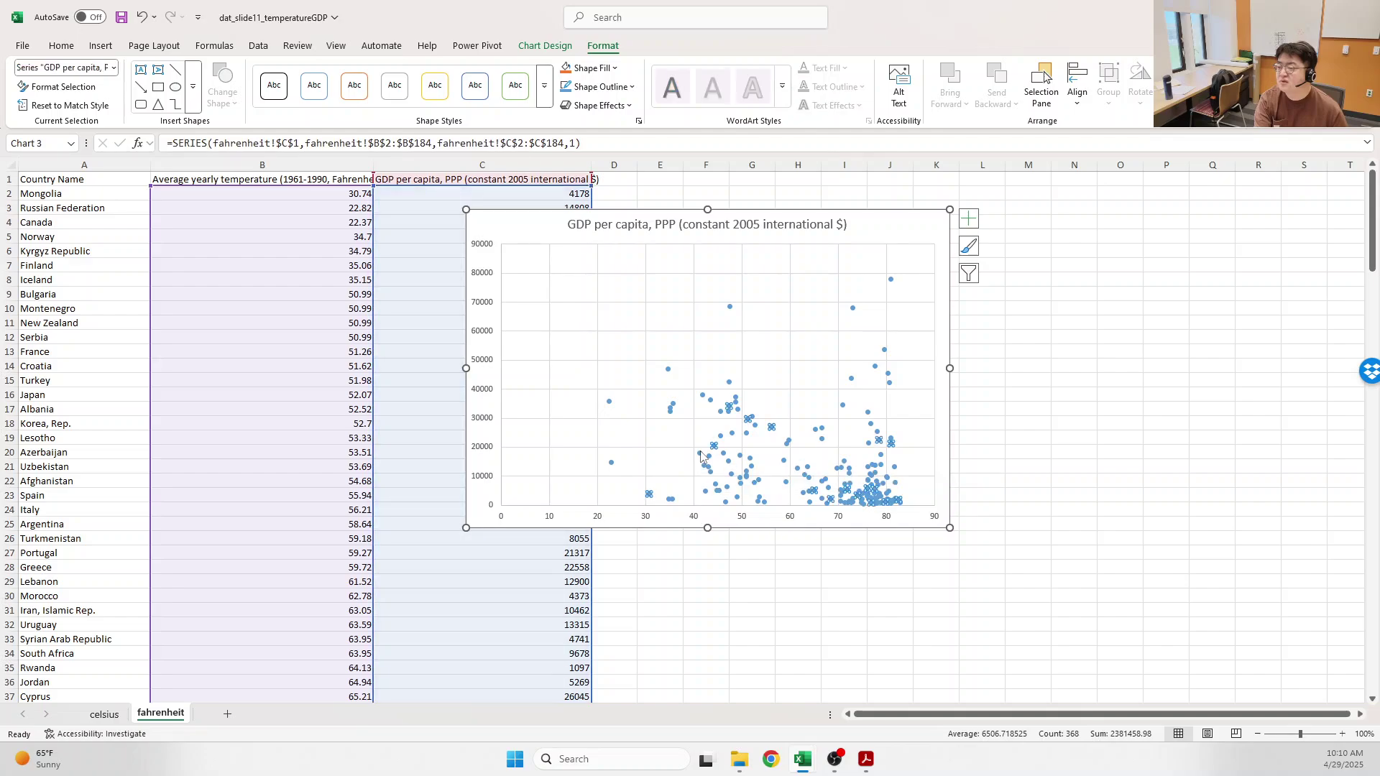
click(596, 68)
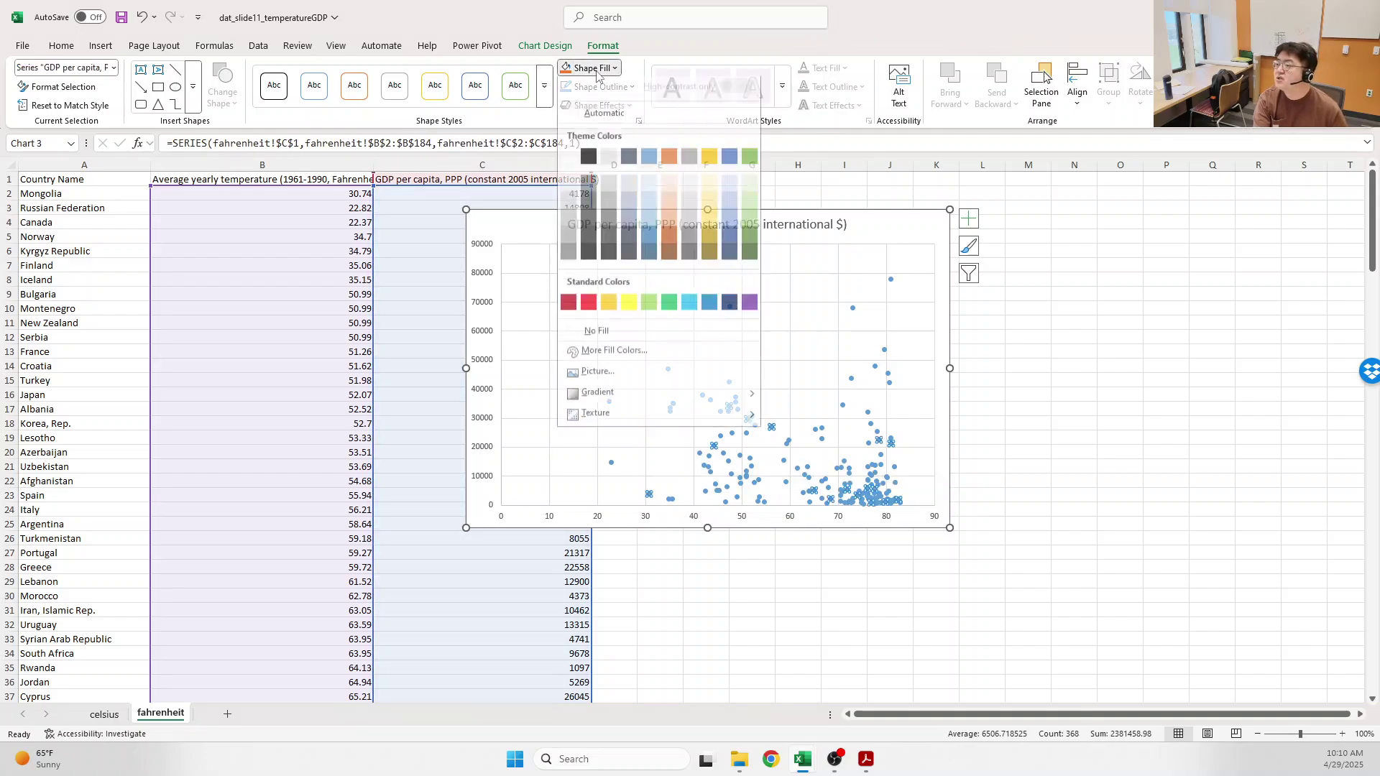
click(567, 309)
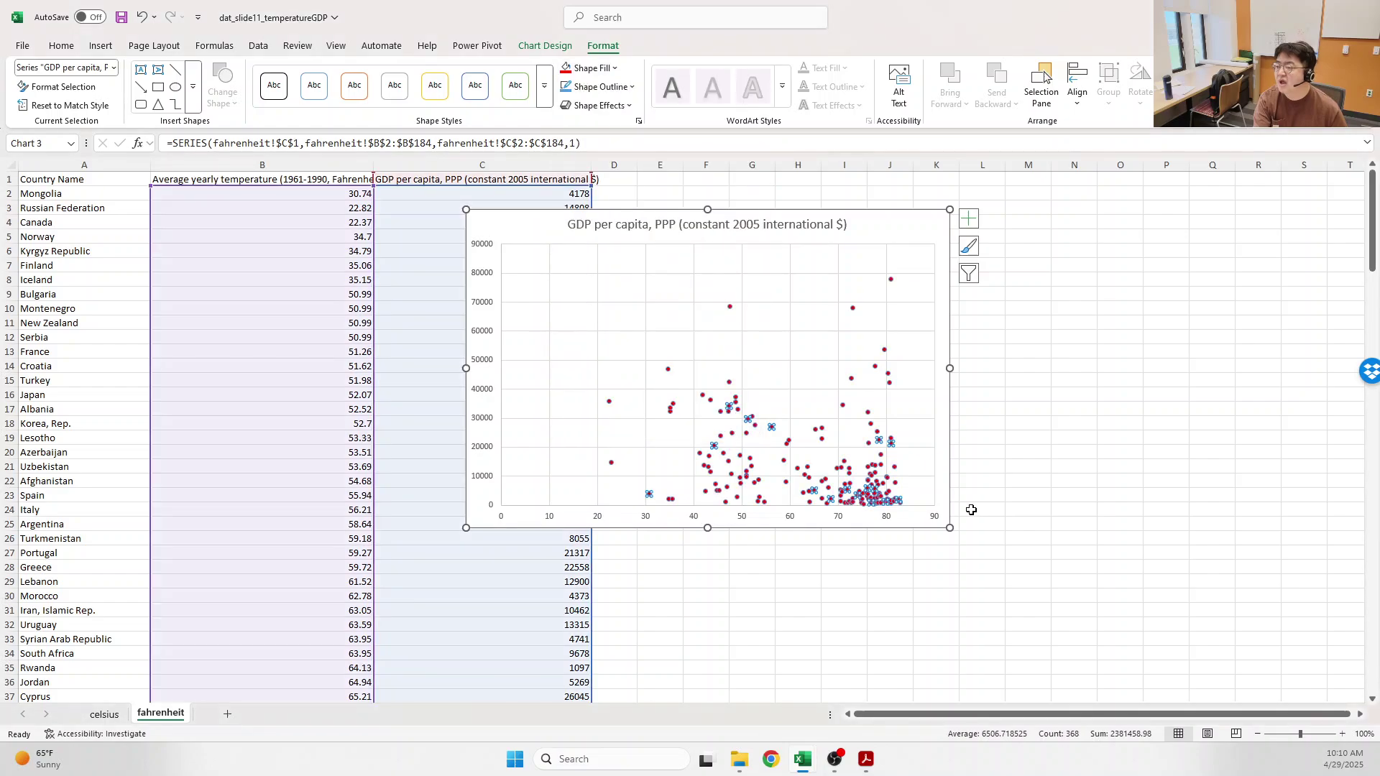
click(881, 220)
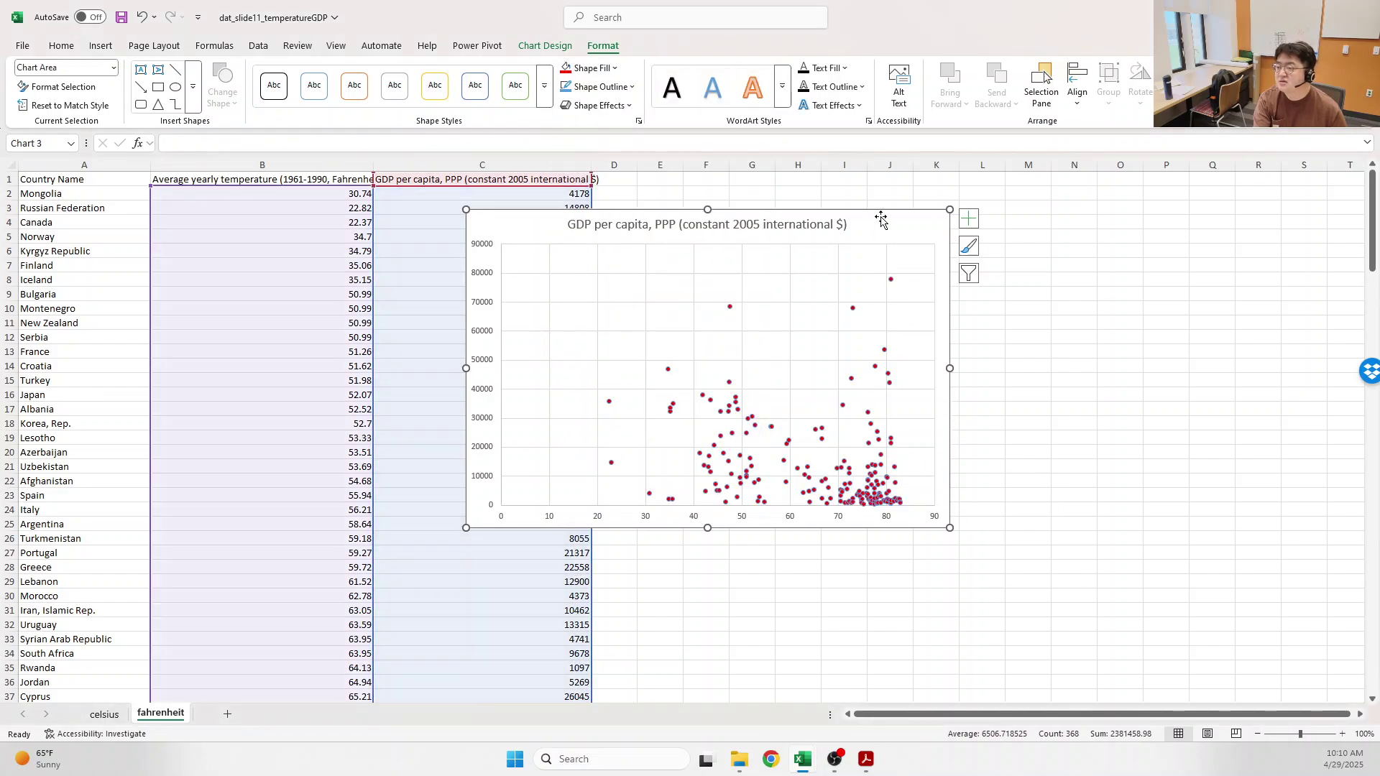
- Set the outline of the scatter chart's data markers to No Outline
click(731, 308)
click(616, 86)
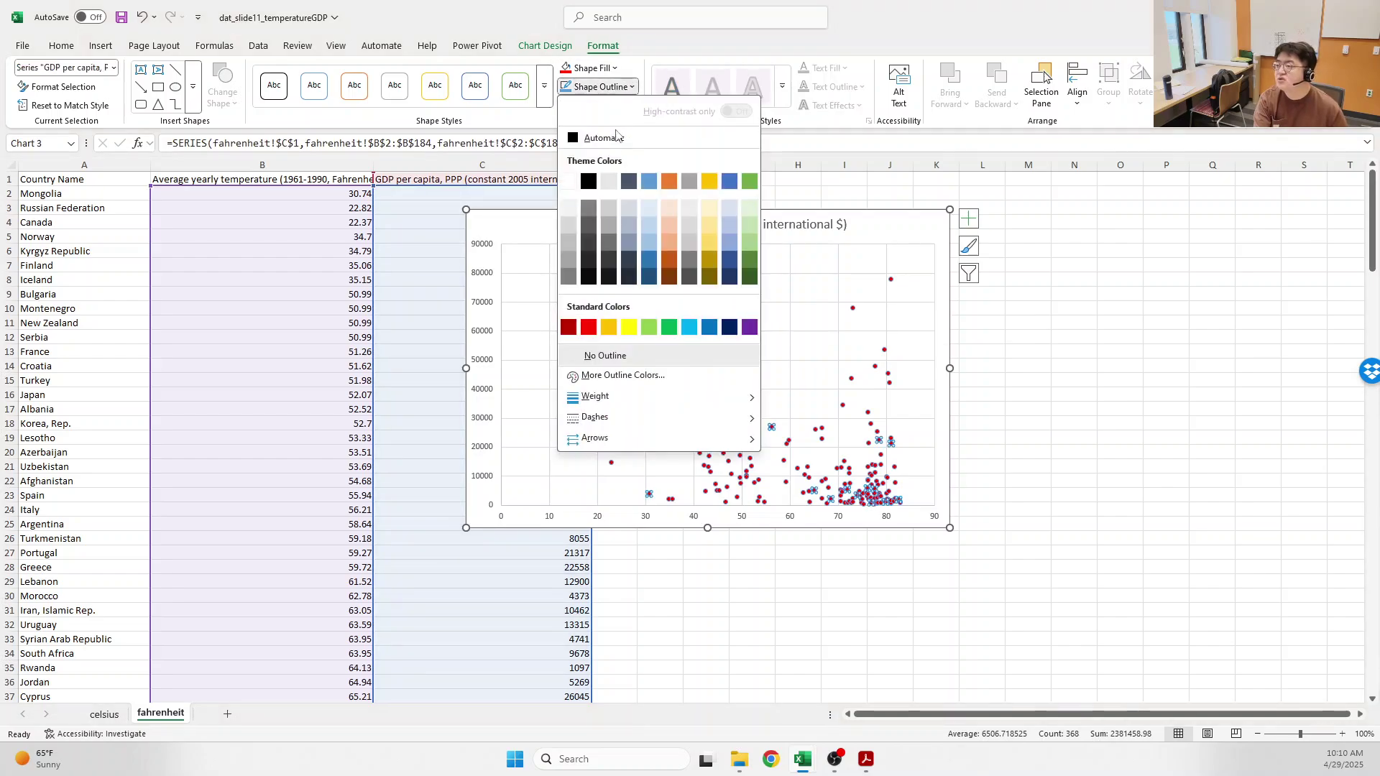
click(602, 356)
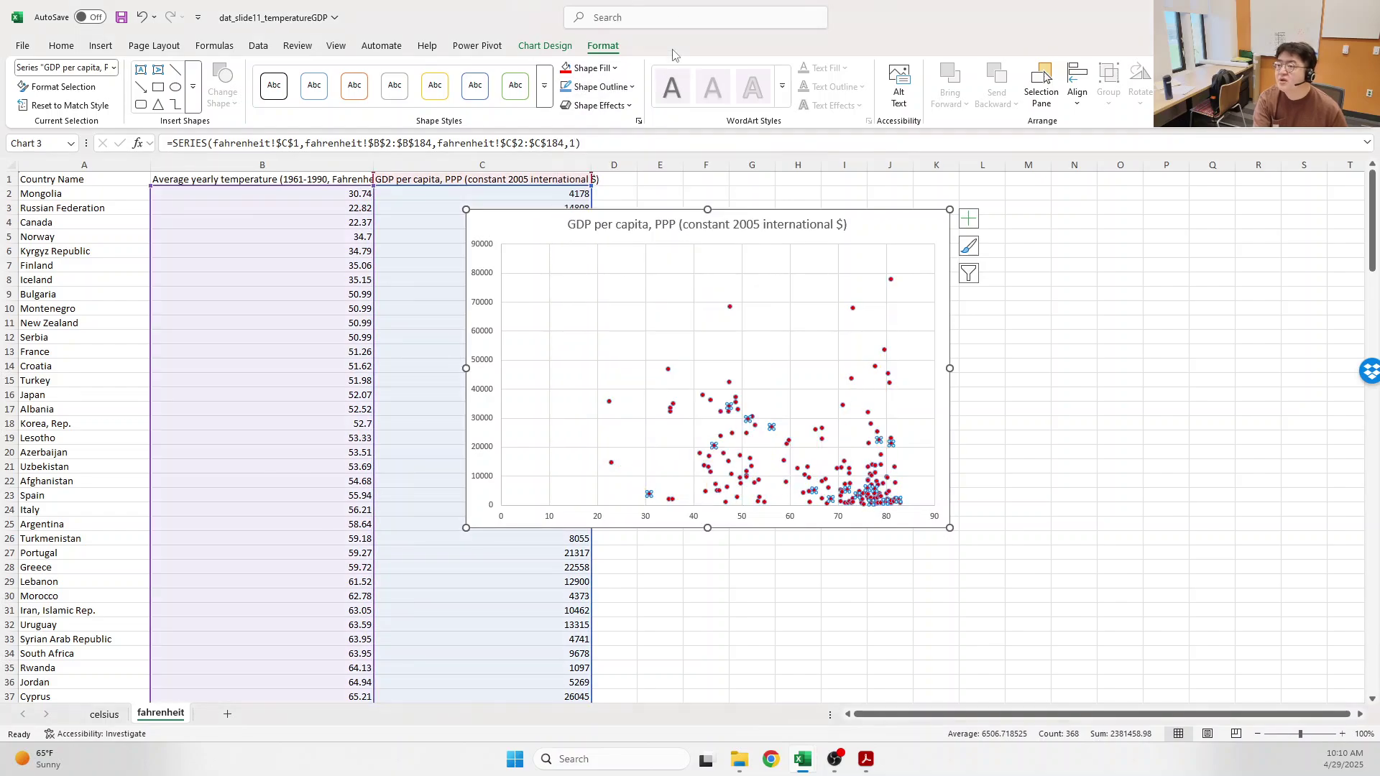
click(896, 231)
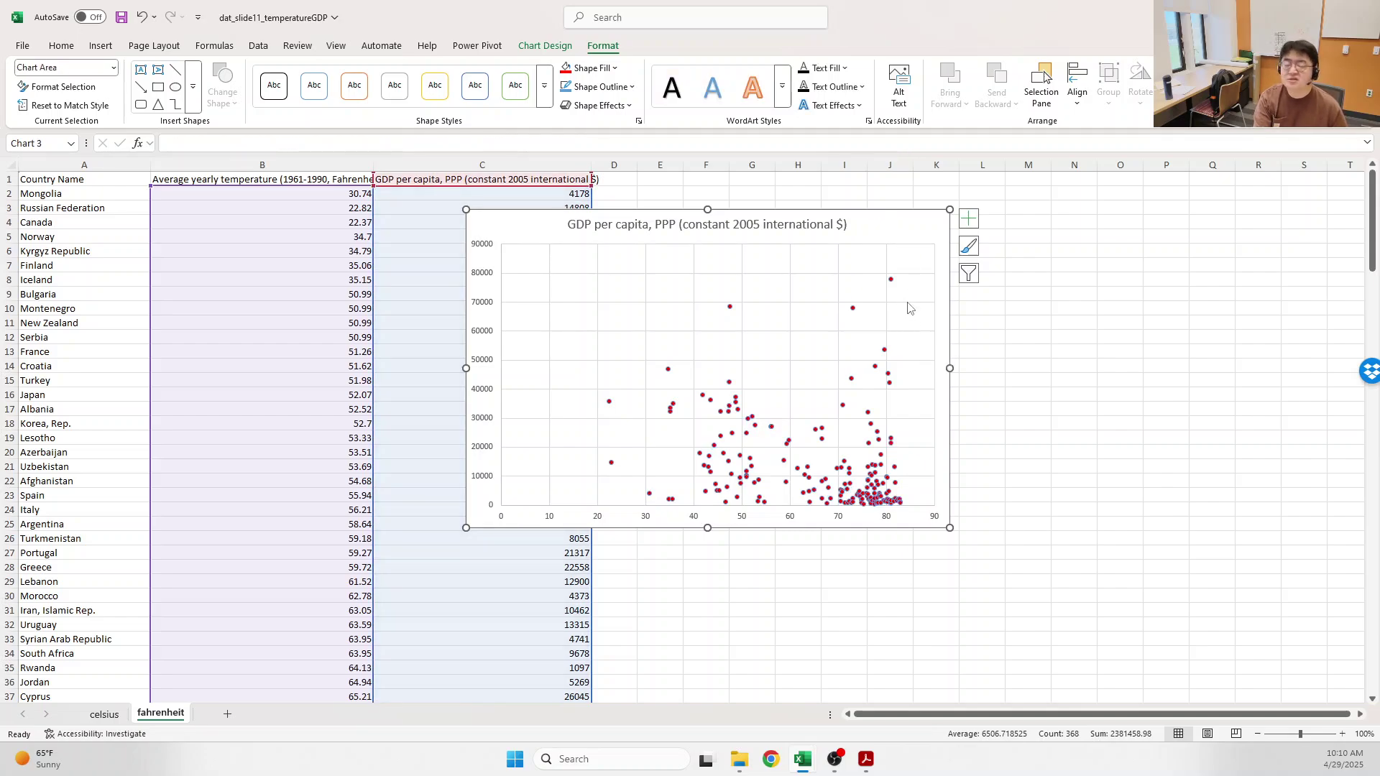
- Add a trendline to the scatter chart and change its type to Linear Forecast
click(971, 222)
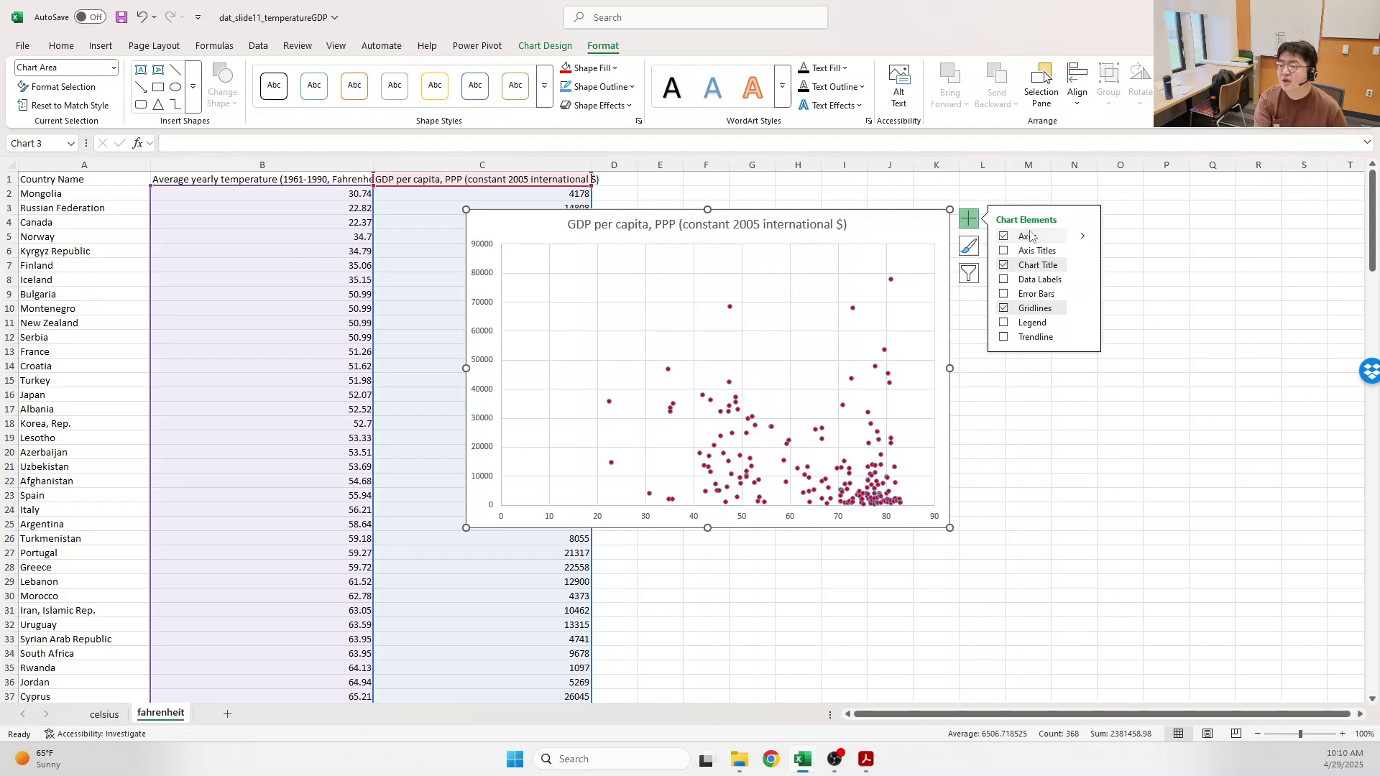
click(1004, 338)
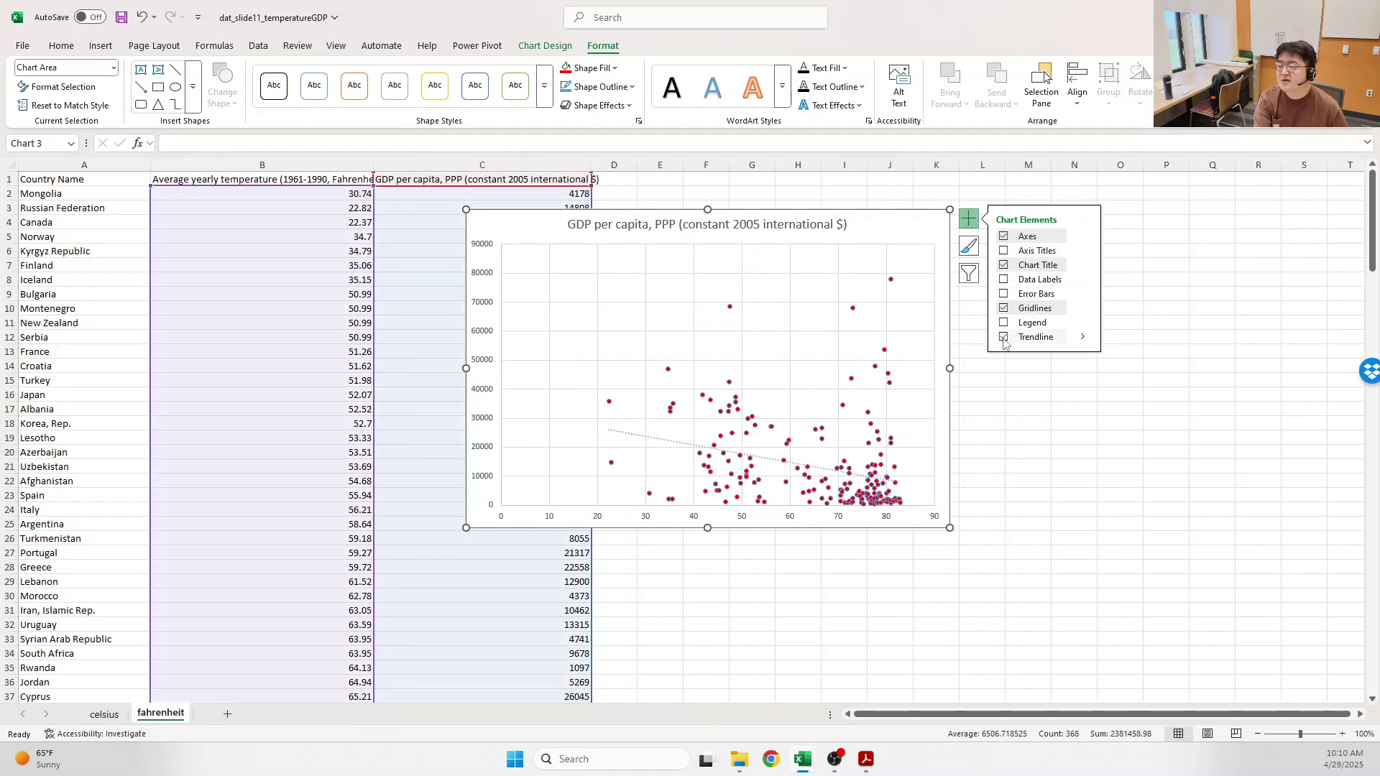
click(1083, 337)
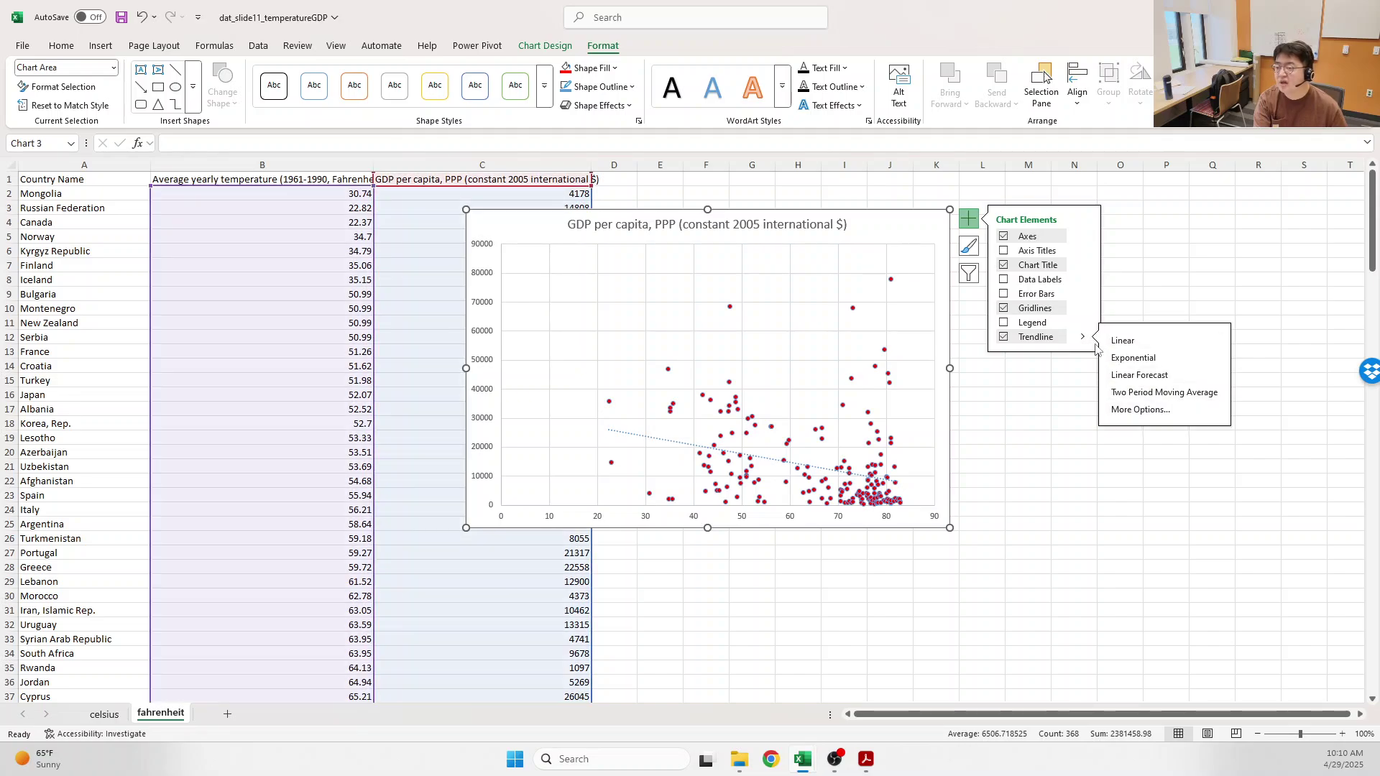
click(1150, 375)
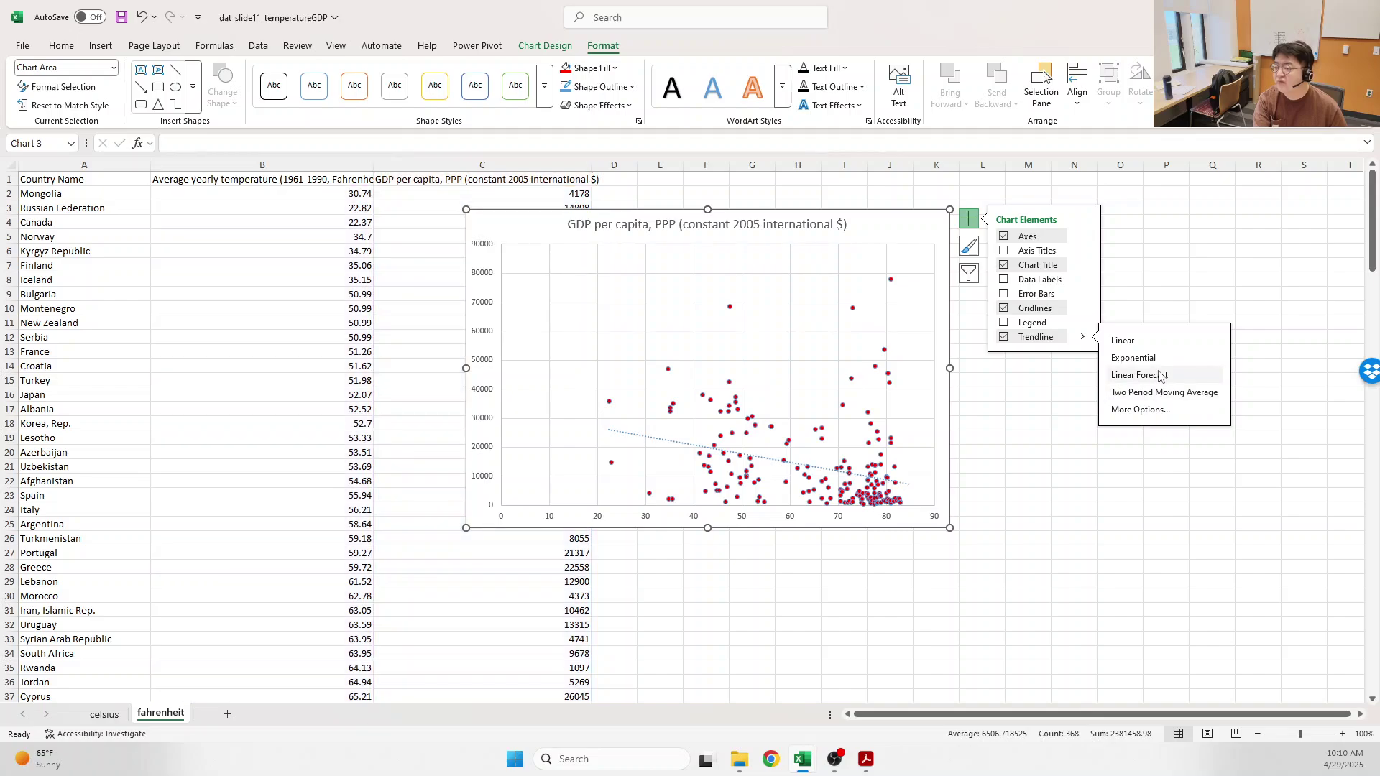
- Remove the Linear Forecast trendline and add the default trendline to the scatter chart again
click(639, 436)
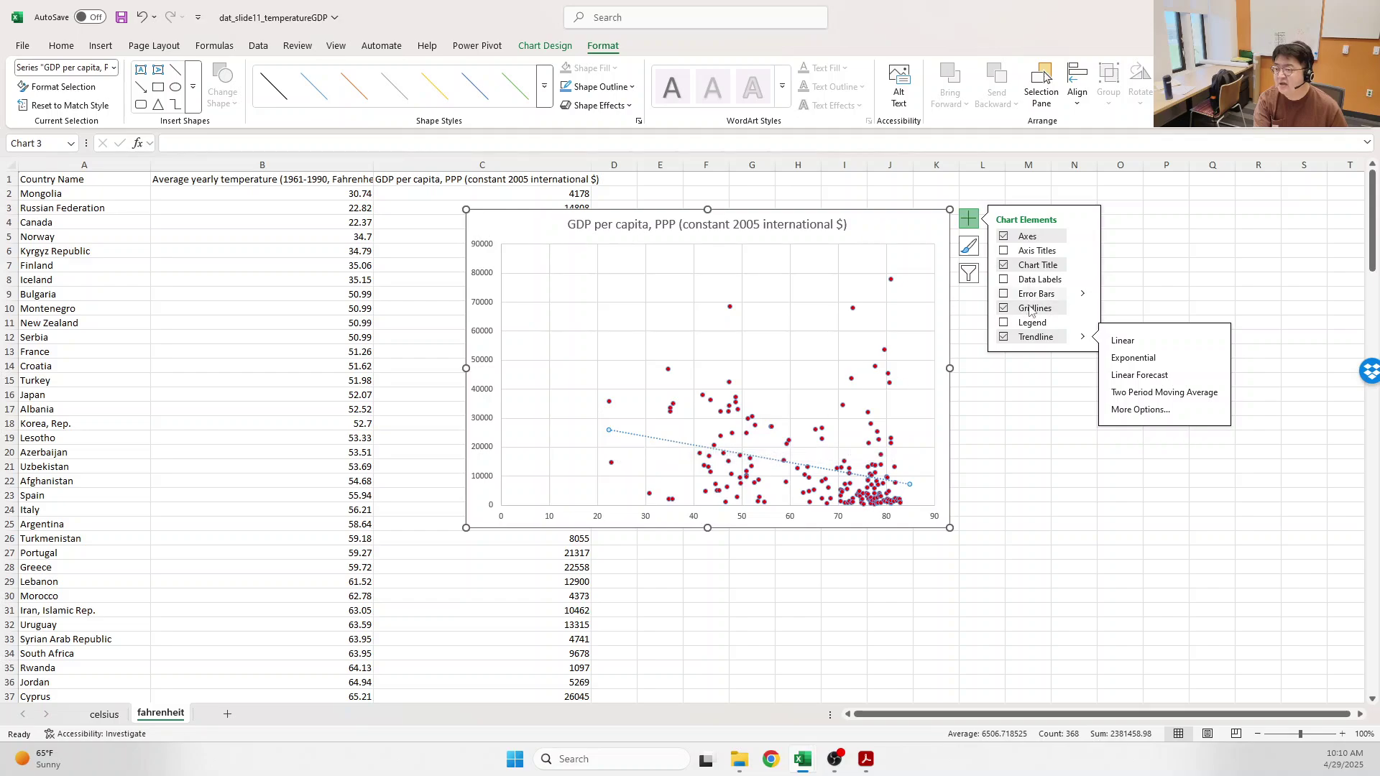
click(1002, 338)
click(1003, 338)
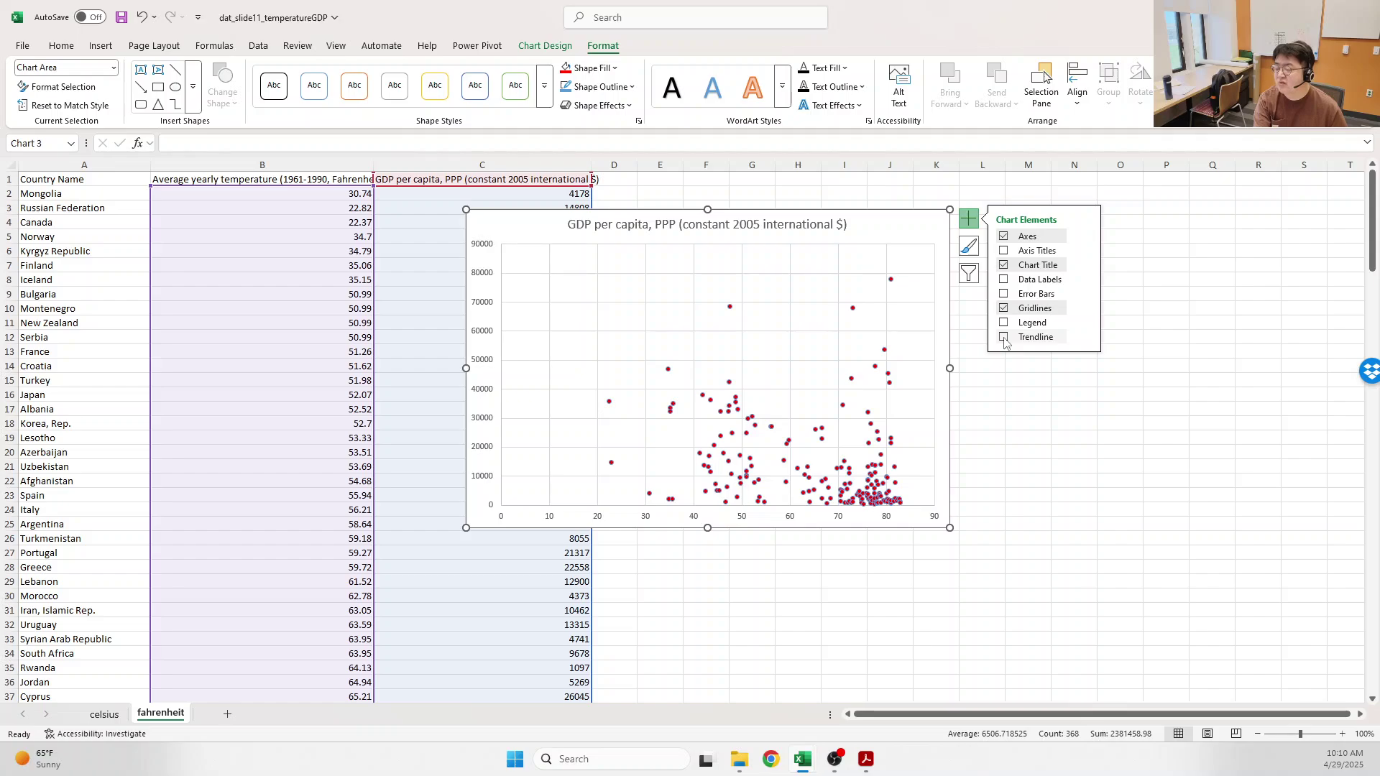
click(1004, 338)
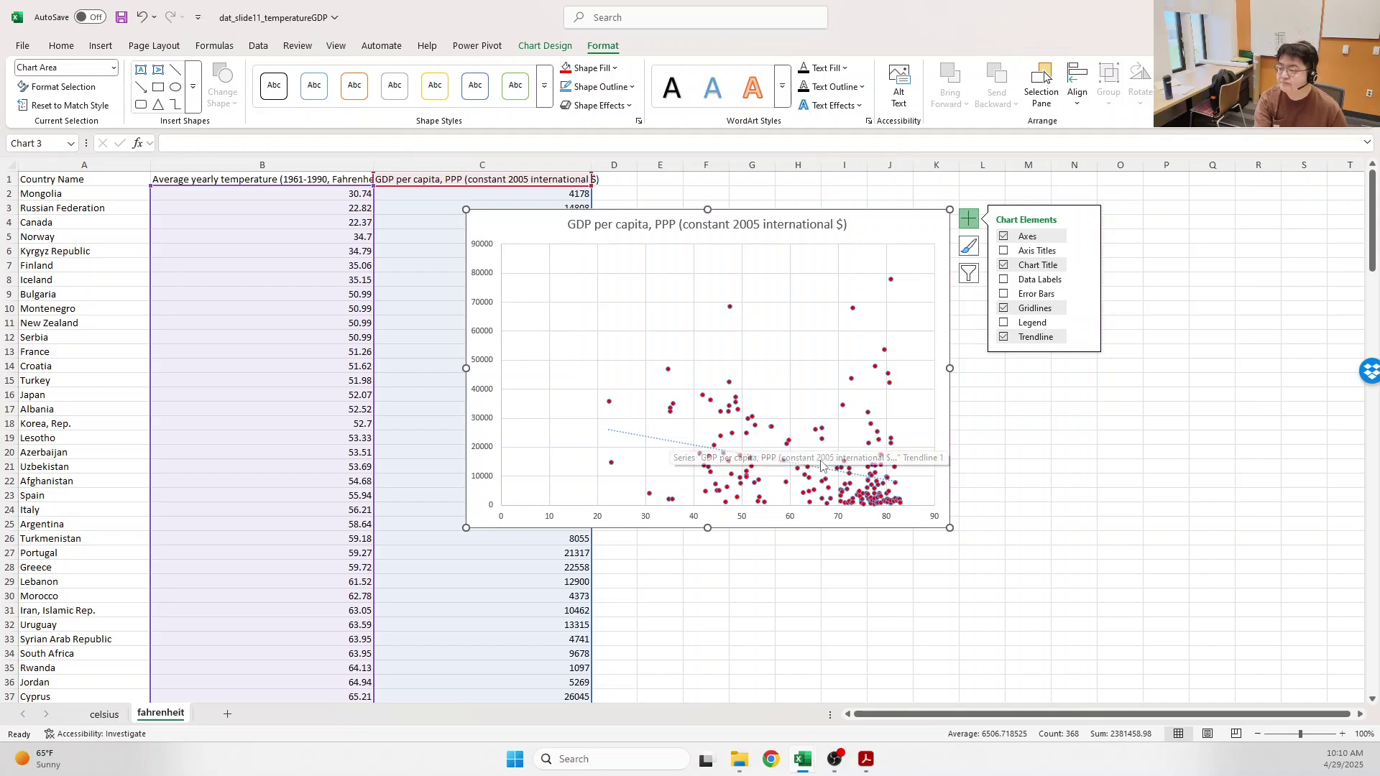
- Recolor the scatter chart's trendline with the standard green outline color
click(638, 441)
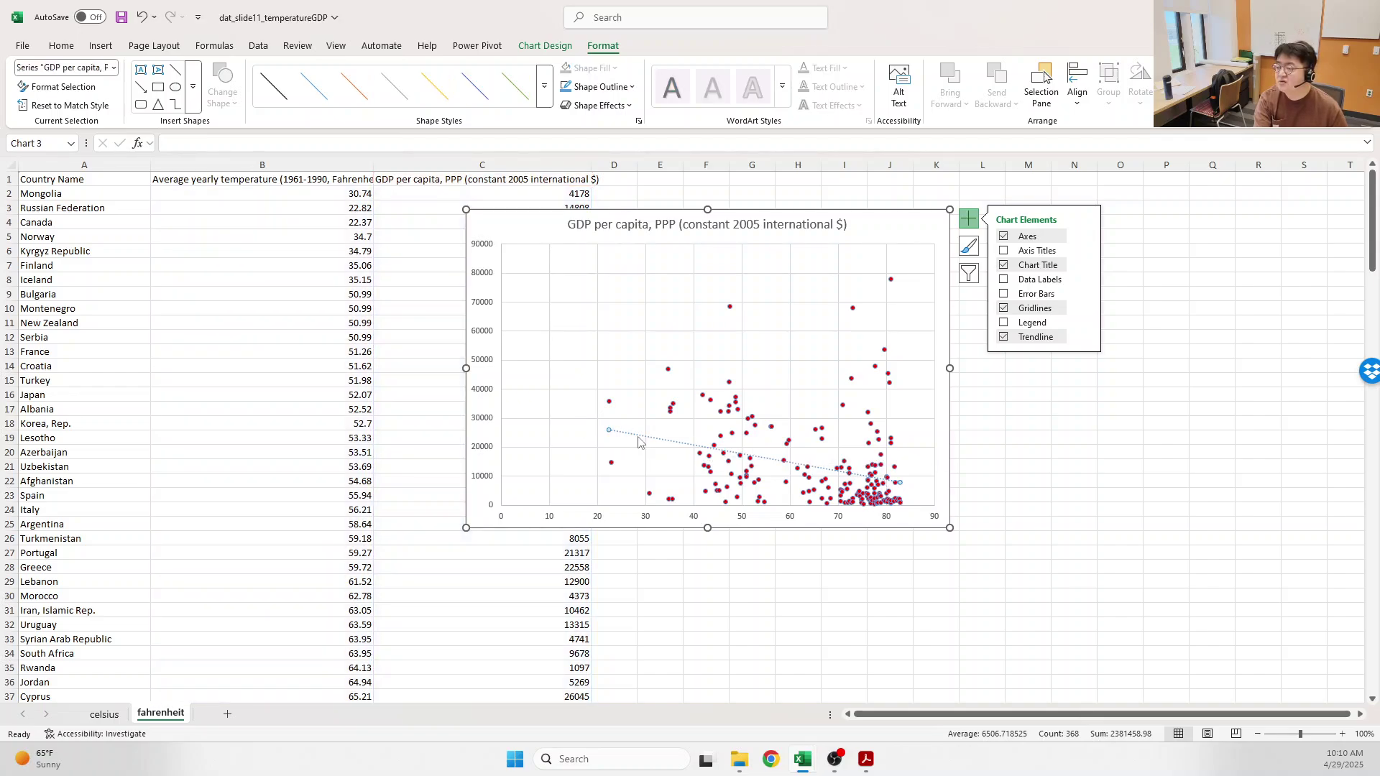
click(349, 94)
click(600, 87)
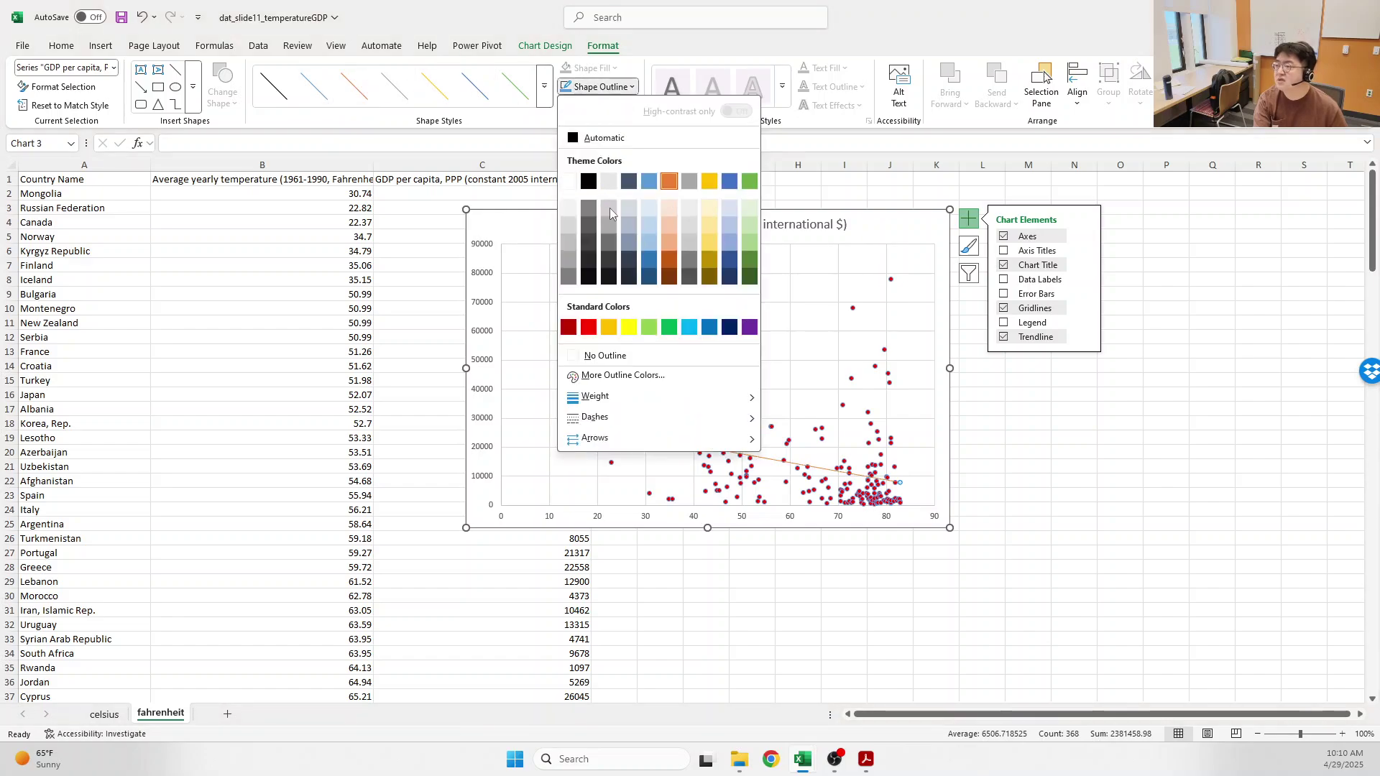
click(667, 329)
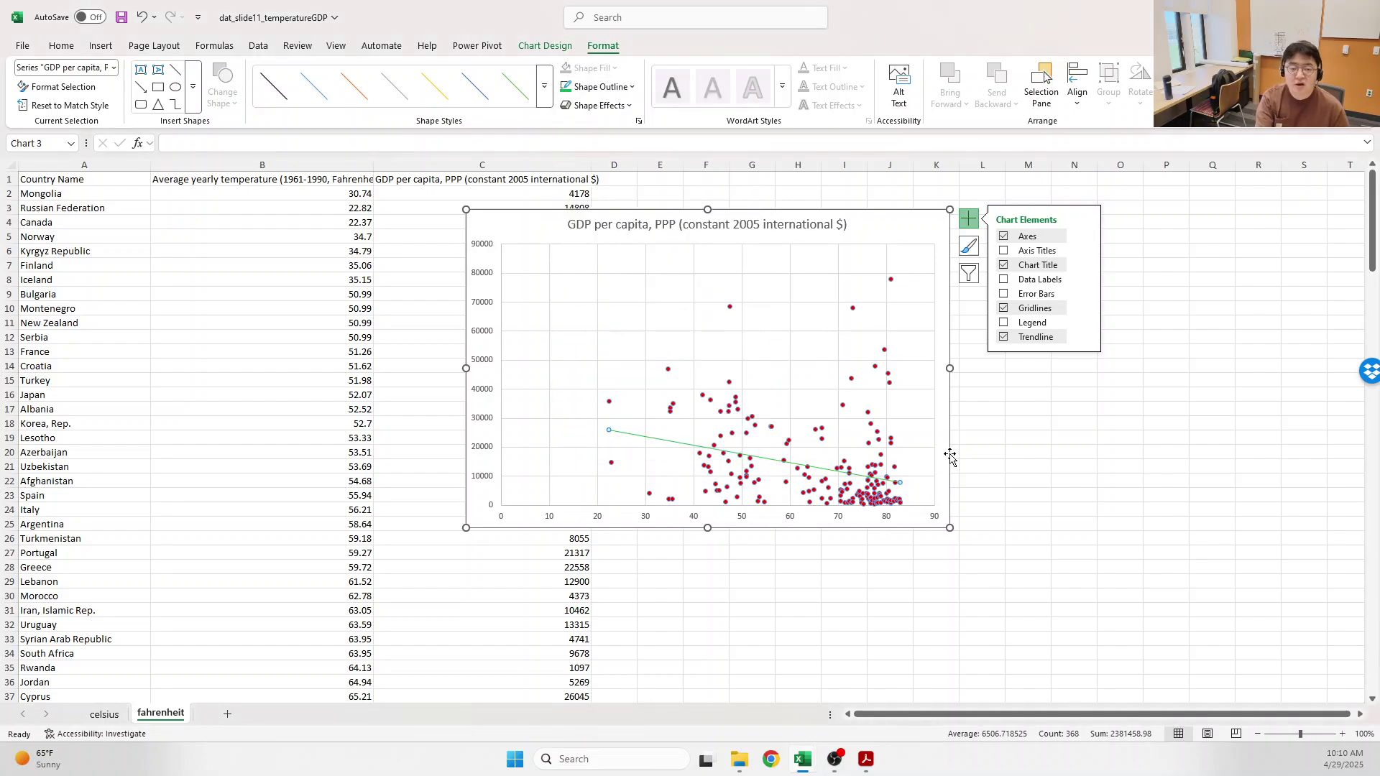
click(991, 407)
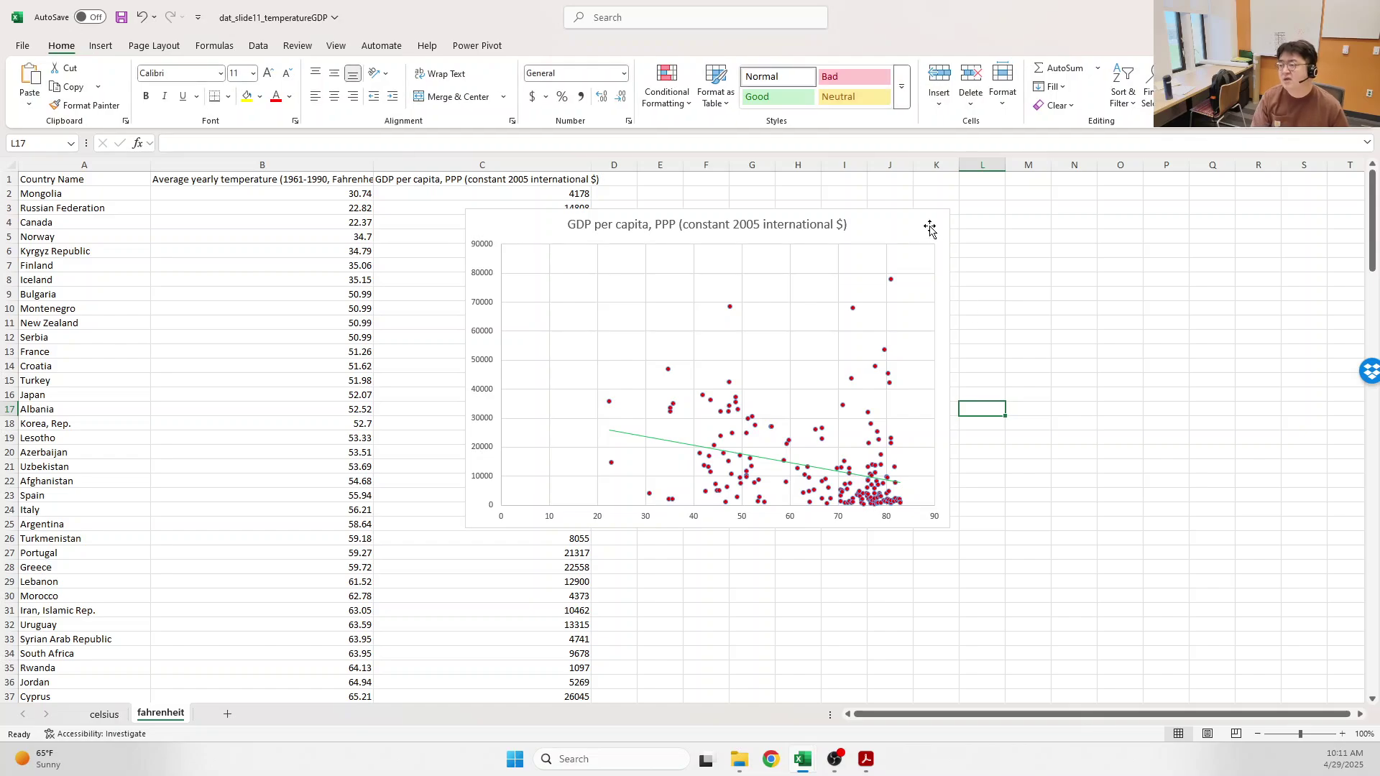
- Delete the scatter chart of temperature and GDP per capita from the fahrenheit sheet
drag(927, 230, 1004, 271)
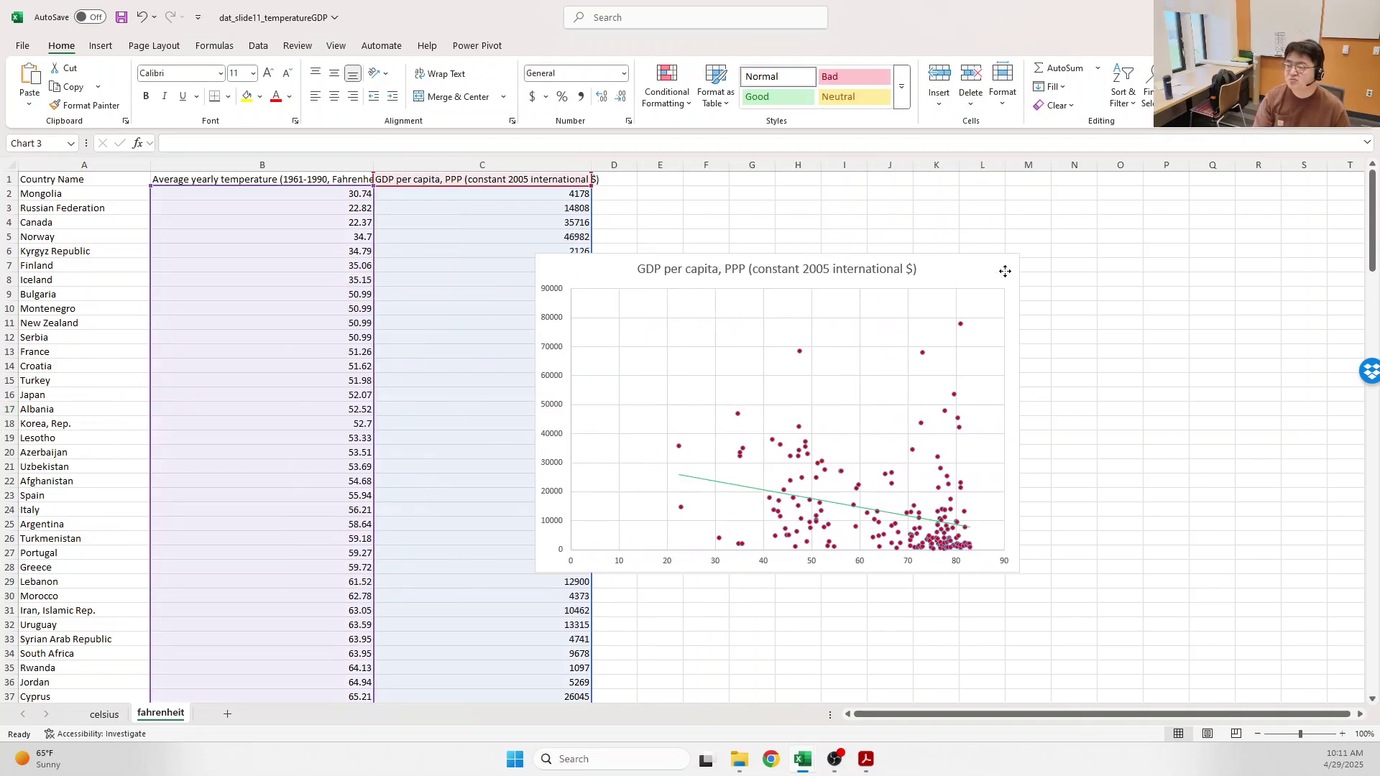
key(Delete)
click(755, 210)
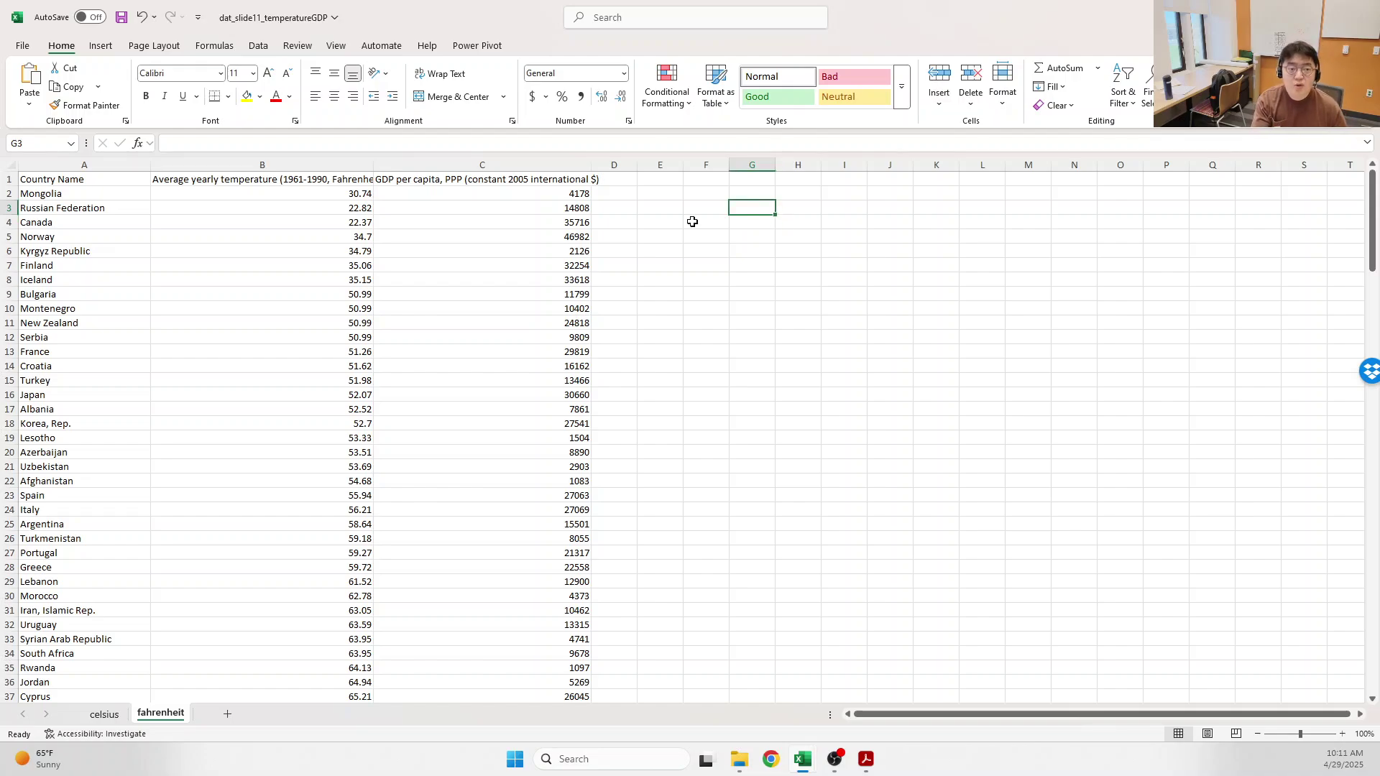
- Start inserting a function in cell E5 and search the function list for "covariance"
click(641, 233)
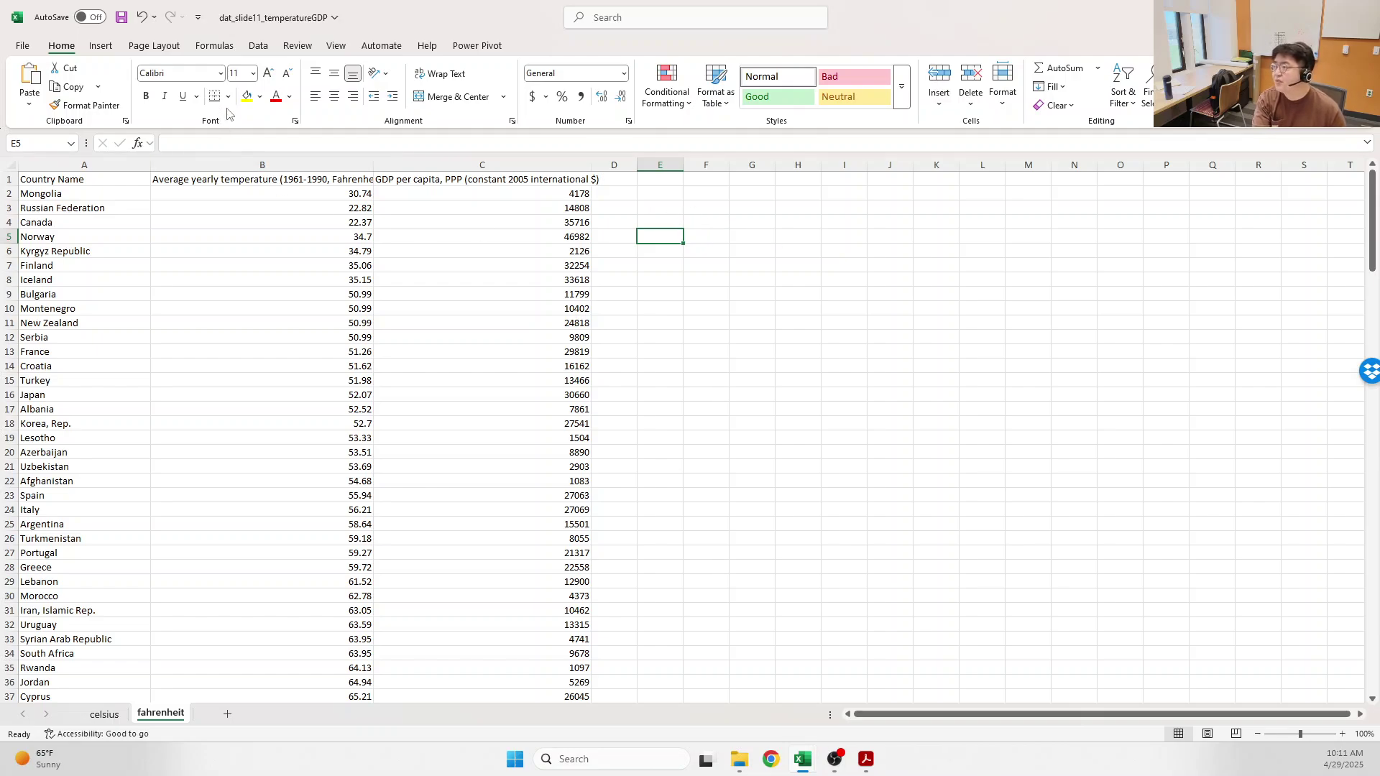
click(217, 47)
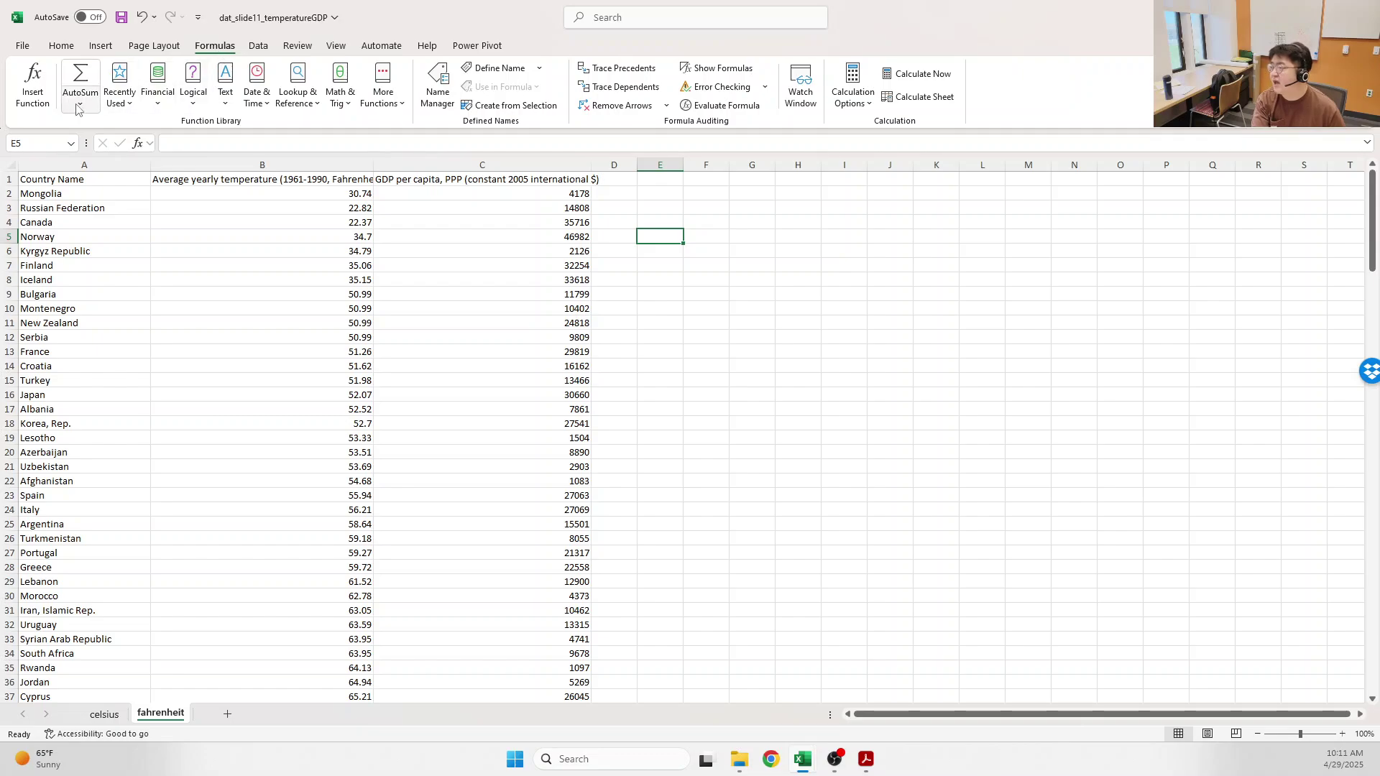
click(31, 79)
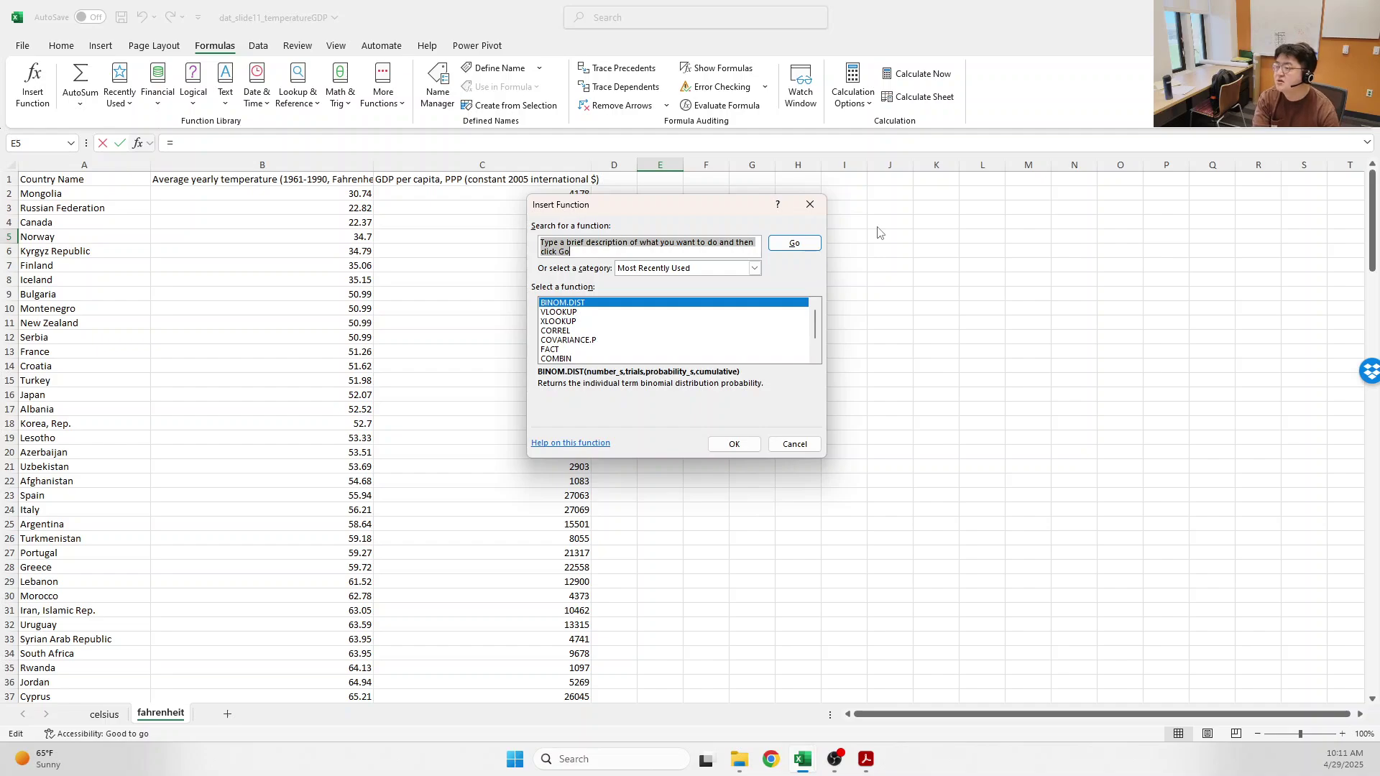
text(cov)
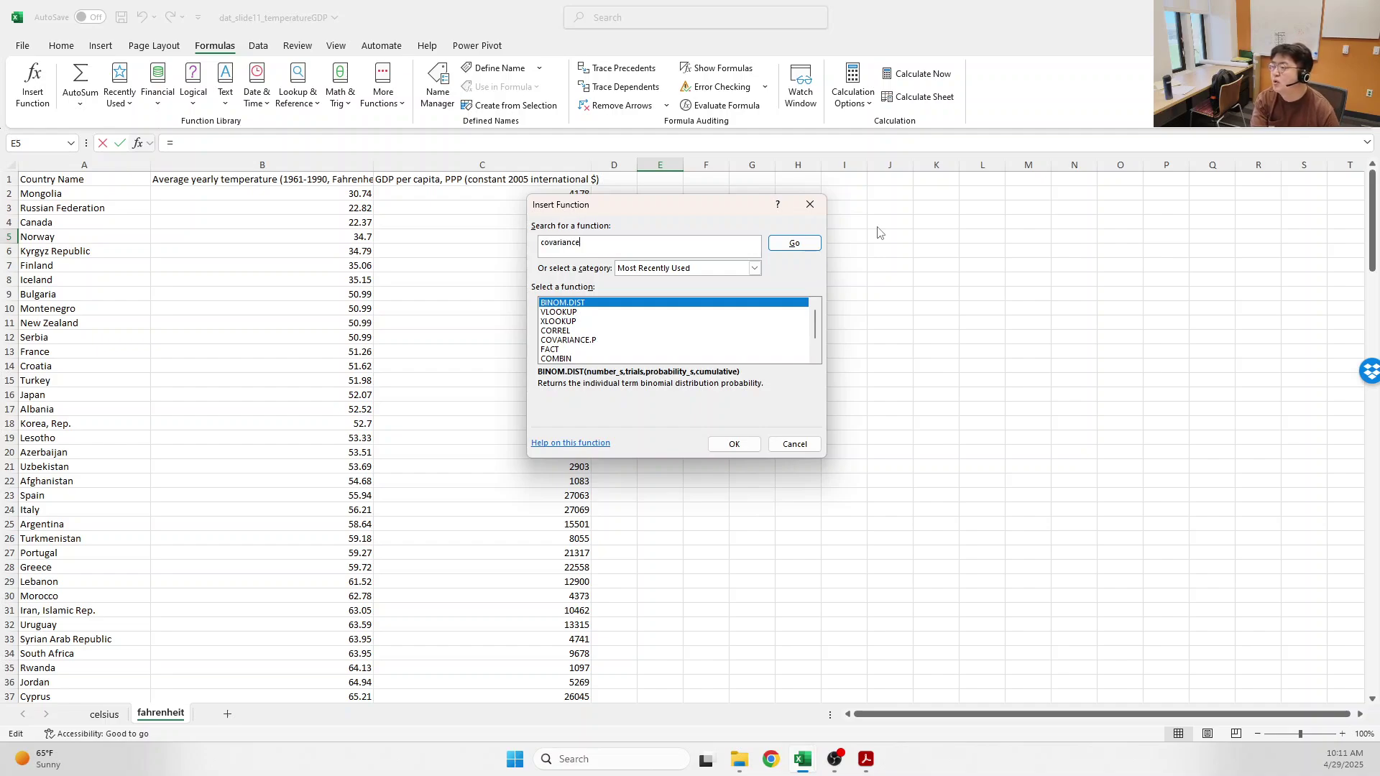
text(ariance)
key(Return)
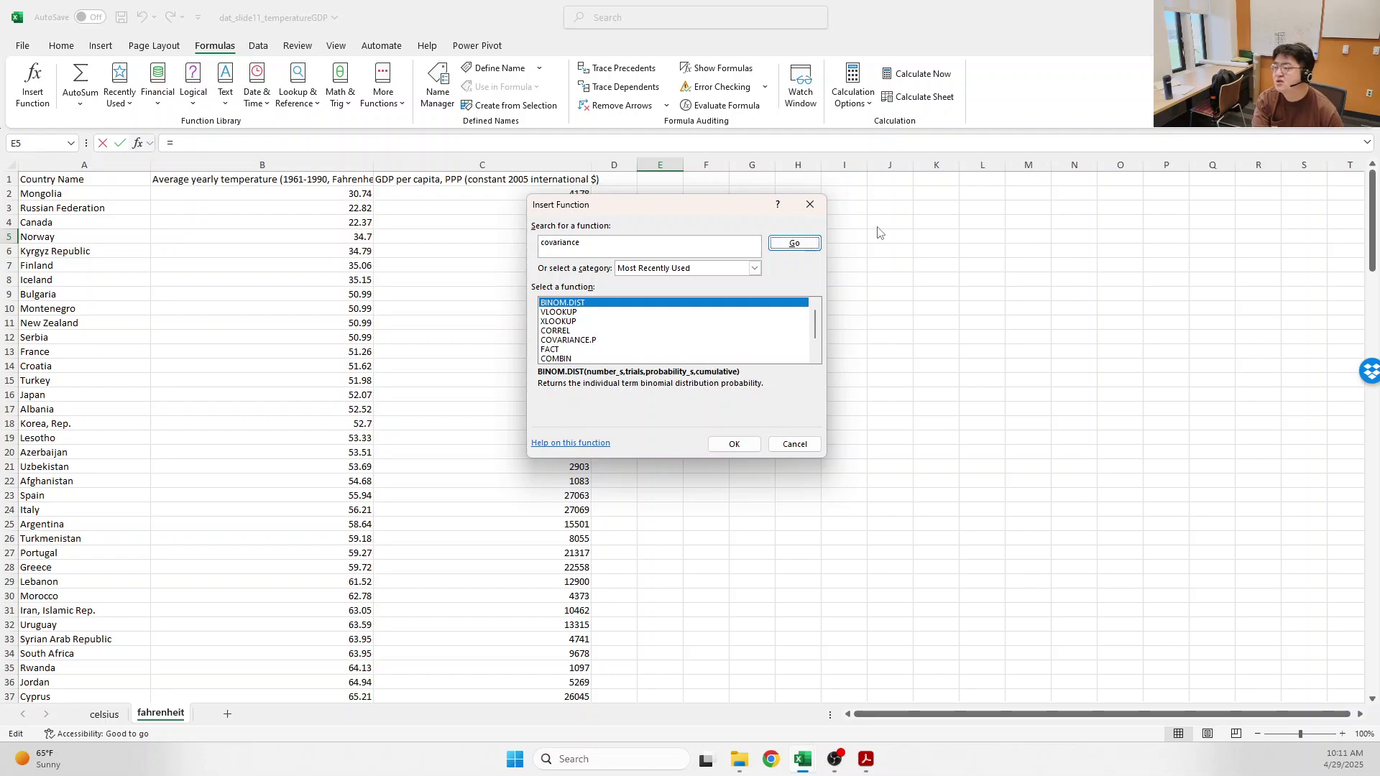
- Compare the descriptions of the COVARIANCE.P, COVARIANCE.S and COVAR functions
click(548, 311)
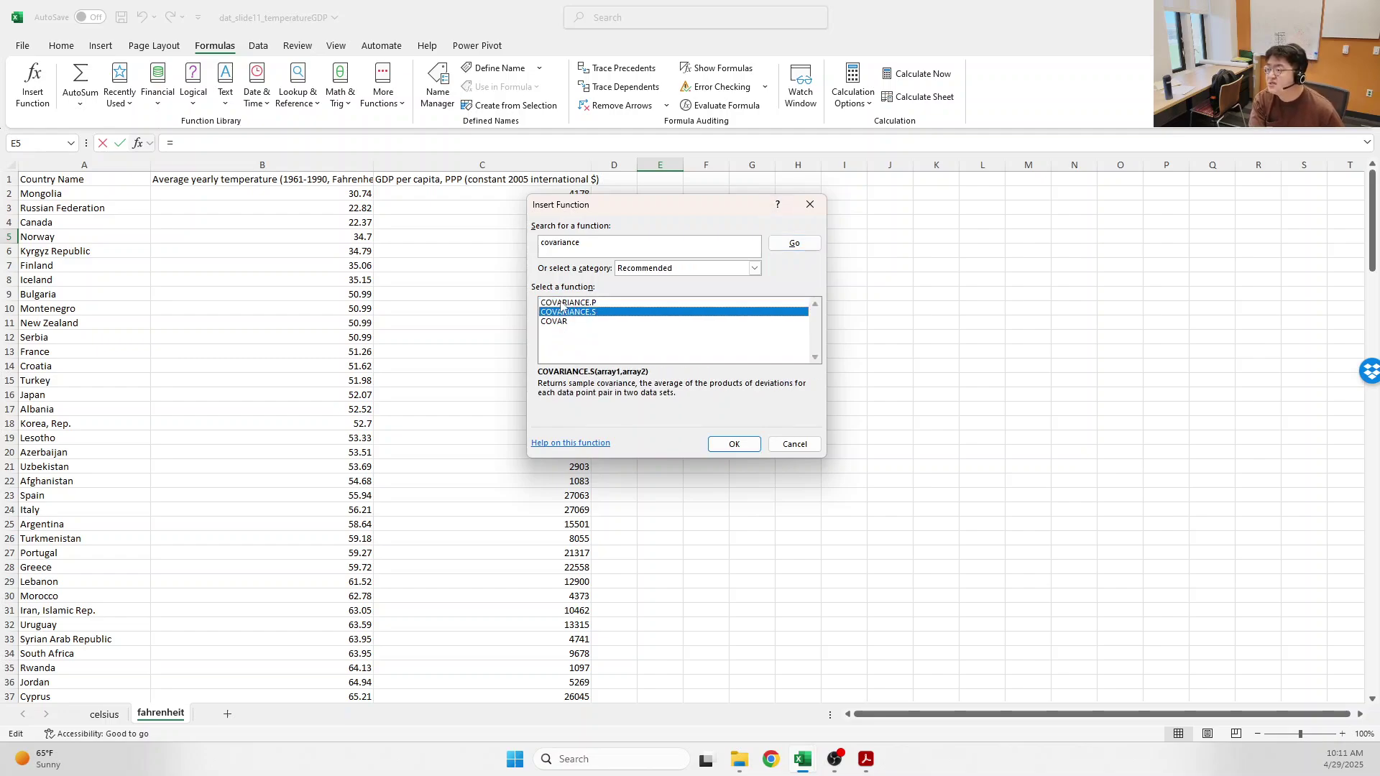
click(561, 302)
click(562, 313)
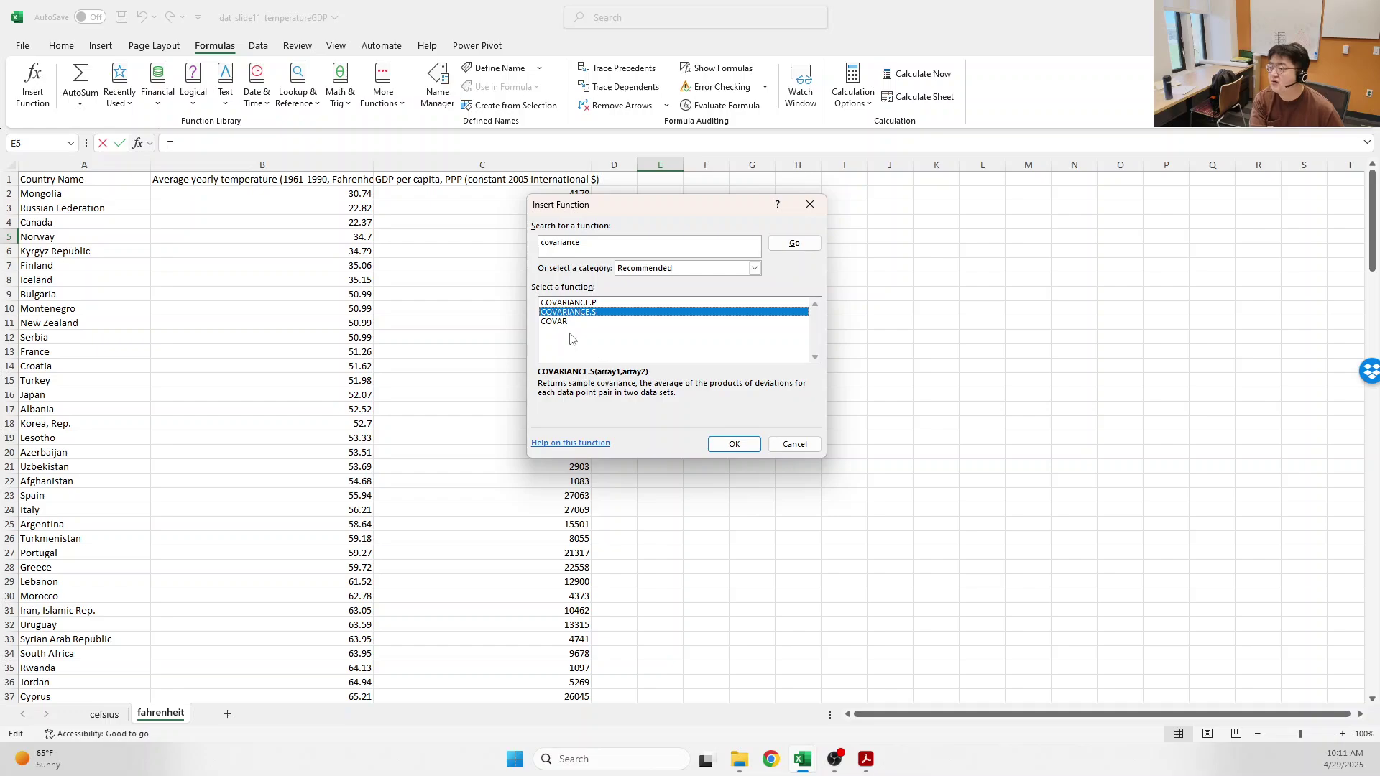
click(579, 303)
click(561, 322)
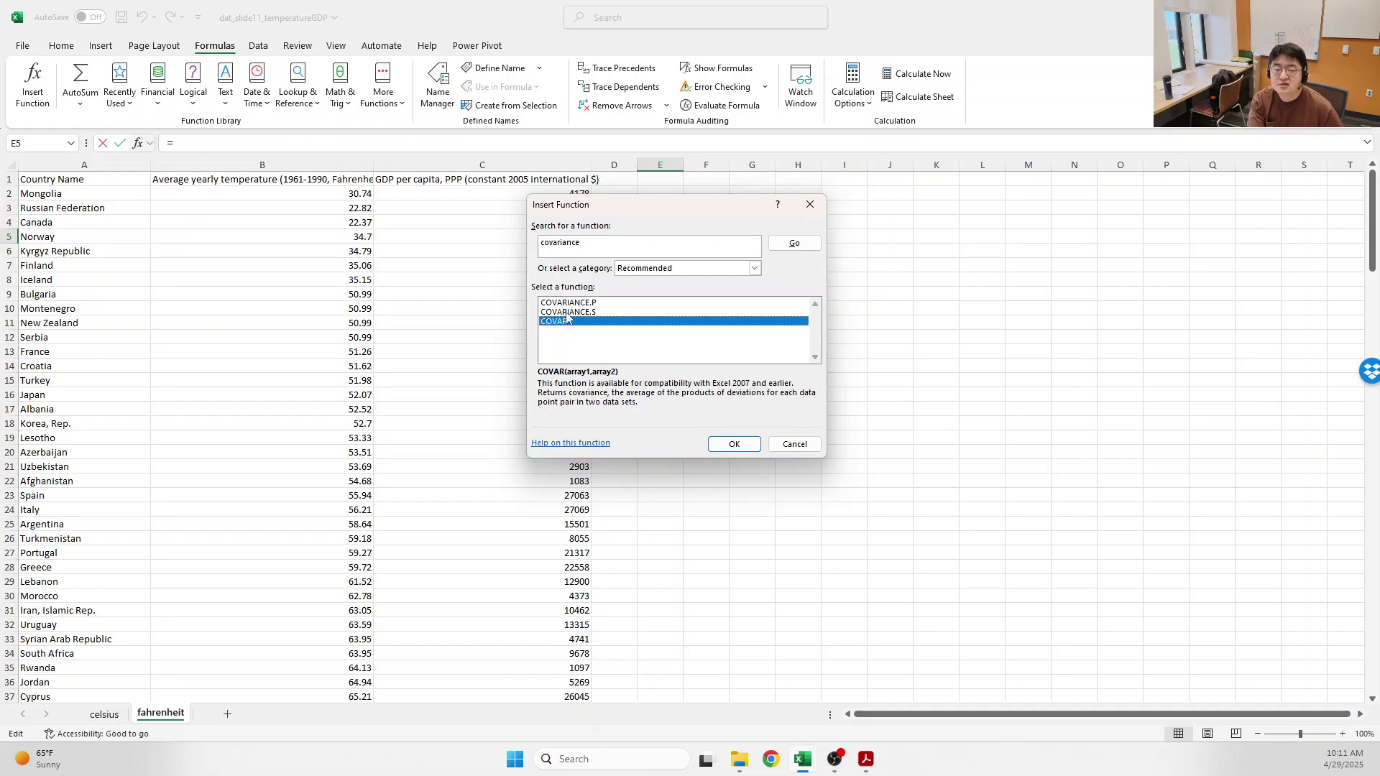
click(565, 313)
click(565, 322)
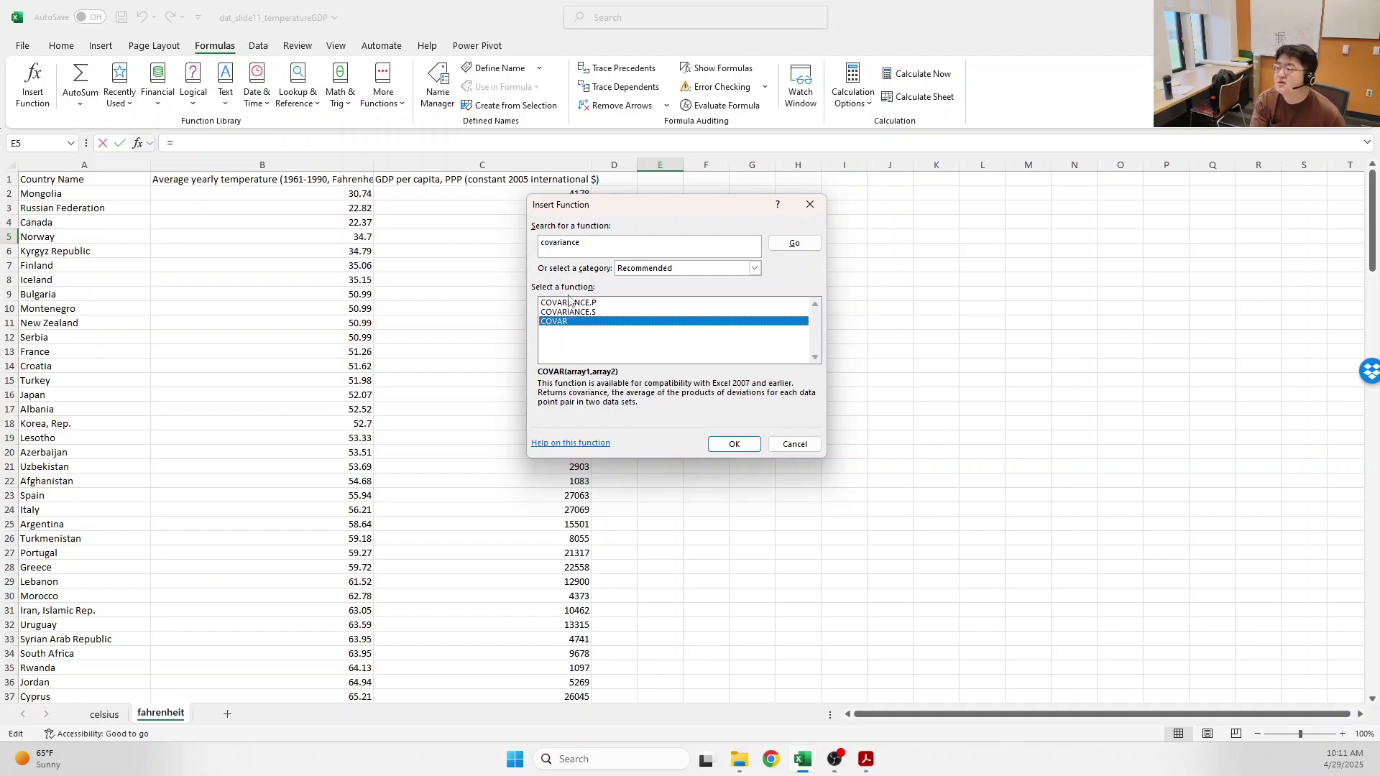
click(568, 302)
click(570, 313)
click(570, 303)
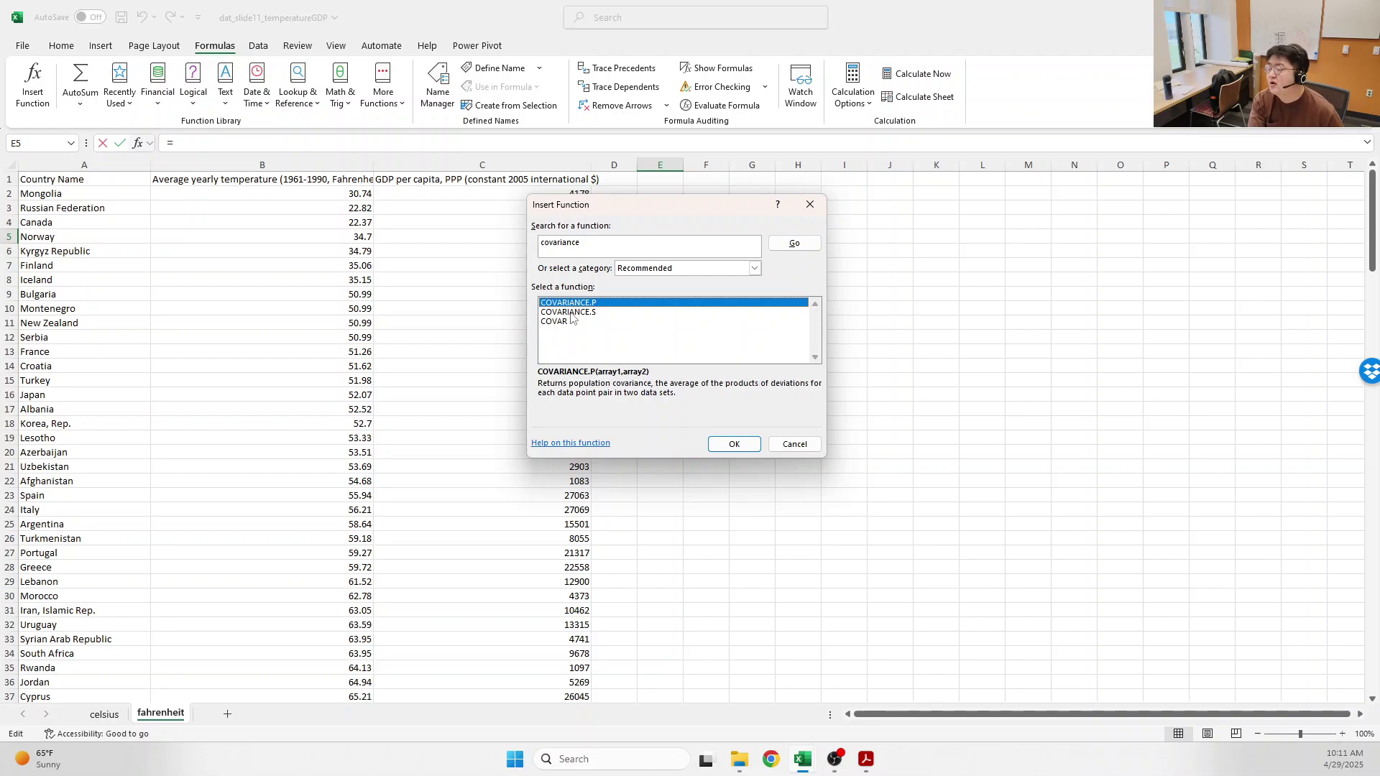
click(570, 313)
click(571, 303)
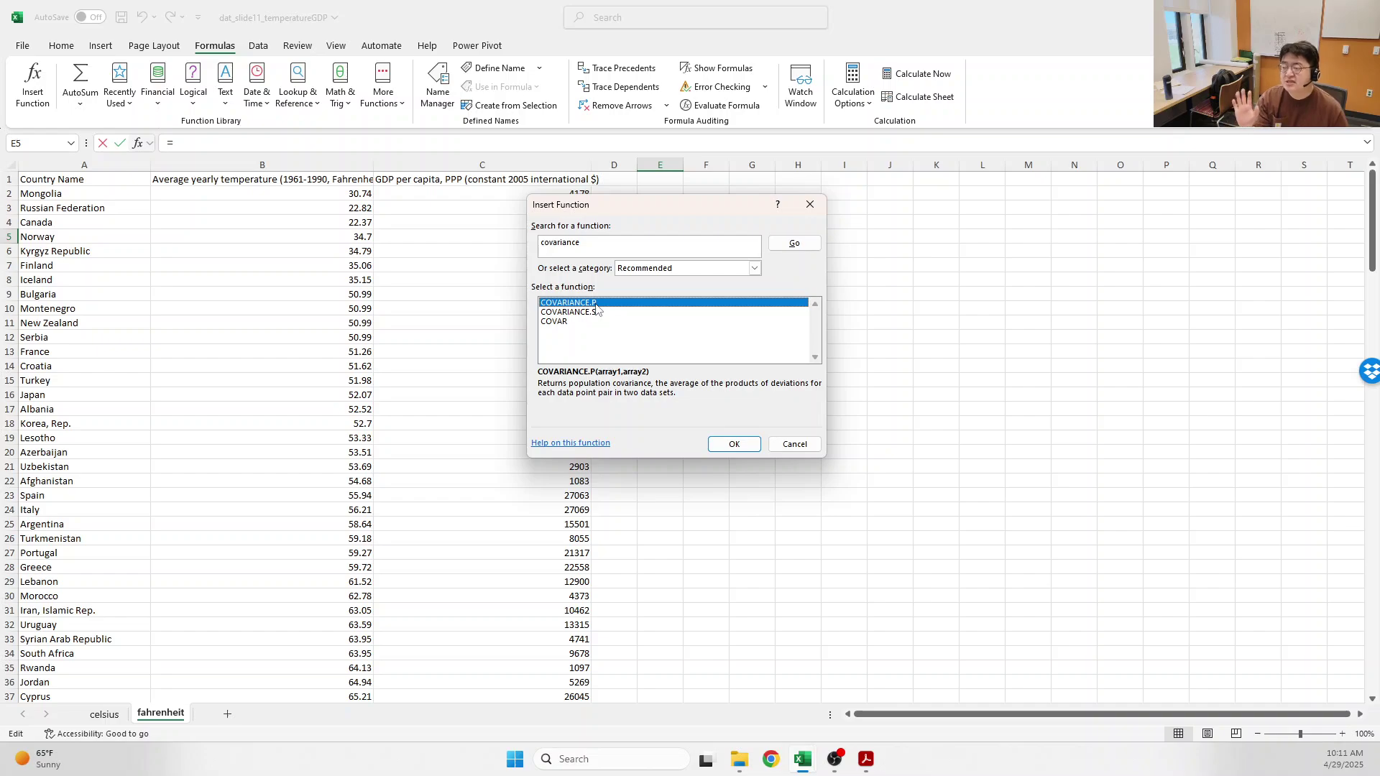
click(597, 313)
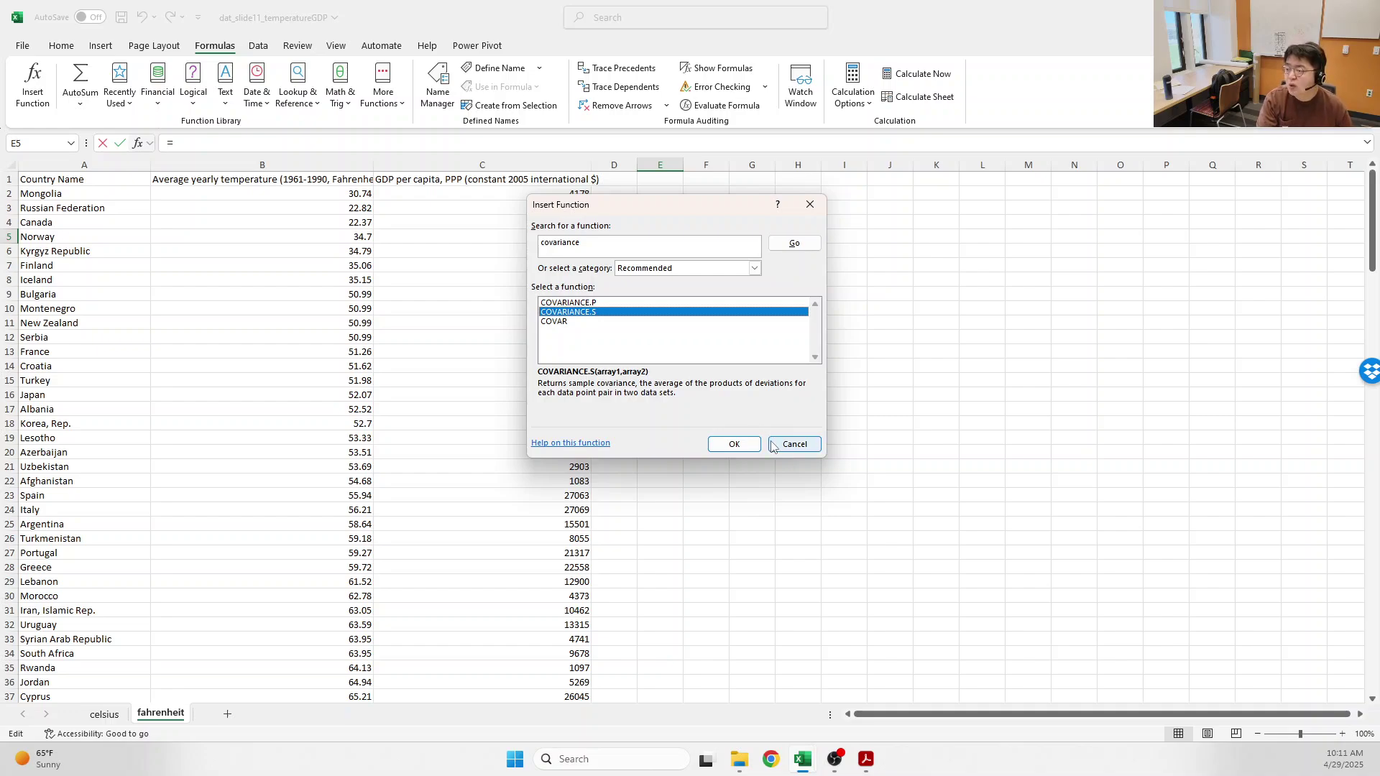
click(592, 304)
click(595, 313)
click(593, 304)
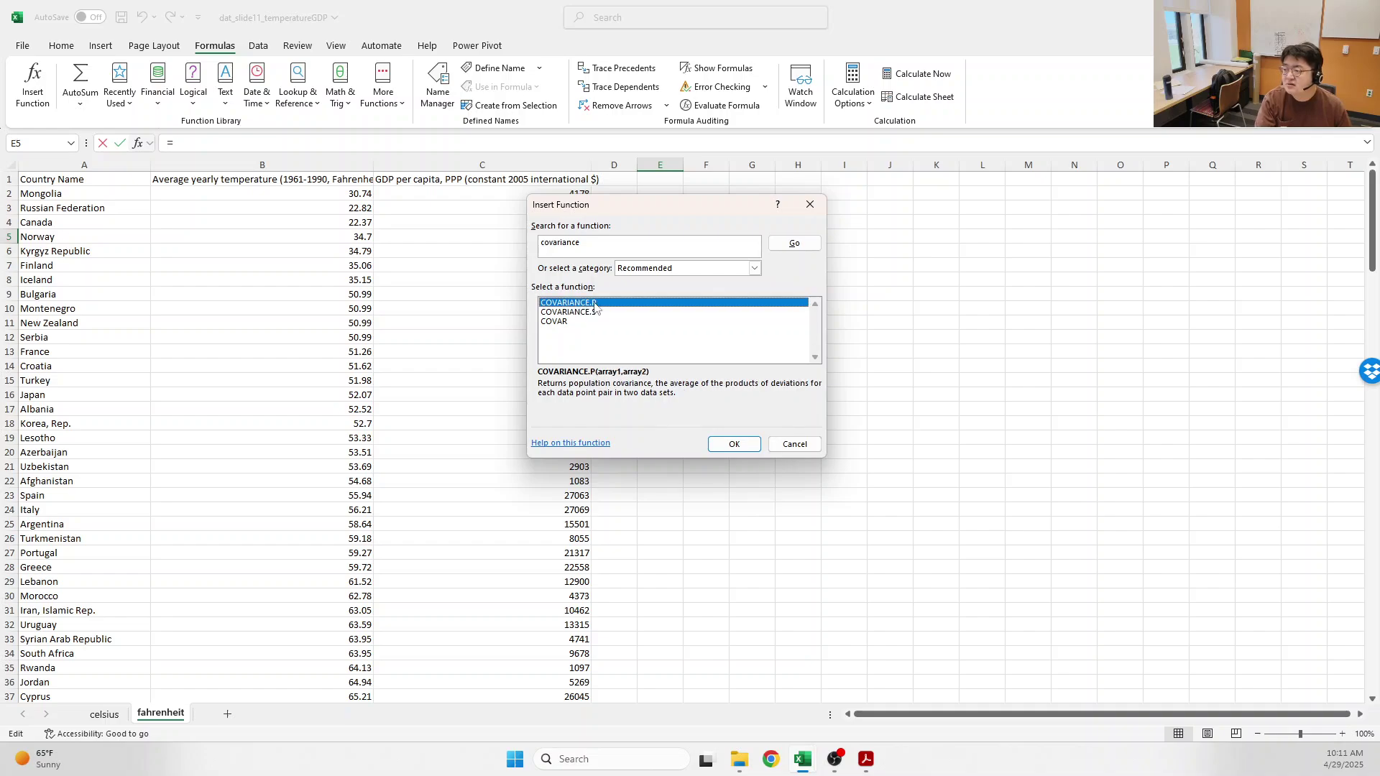
click(593, 314)
click(592, 303)
click(589, 314)
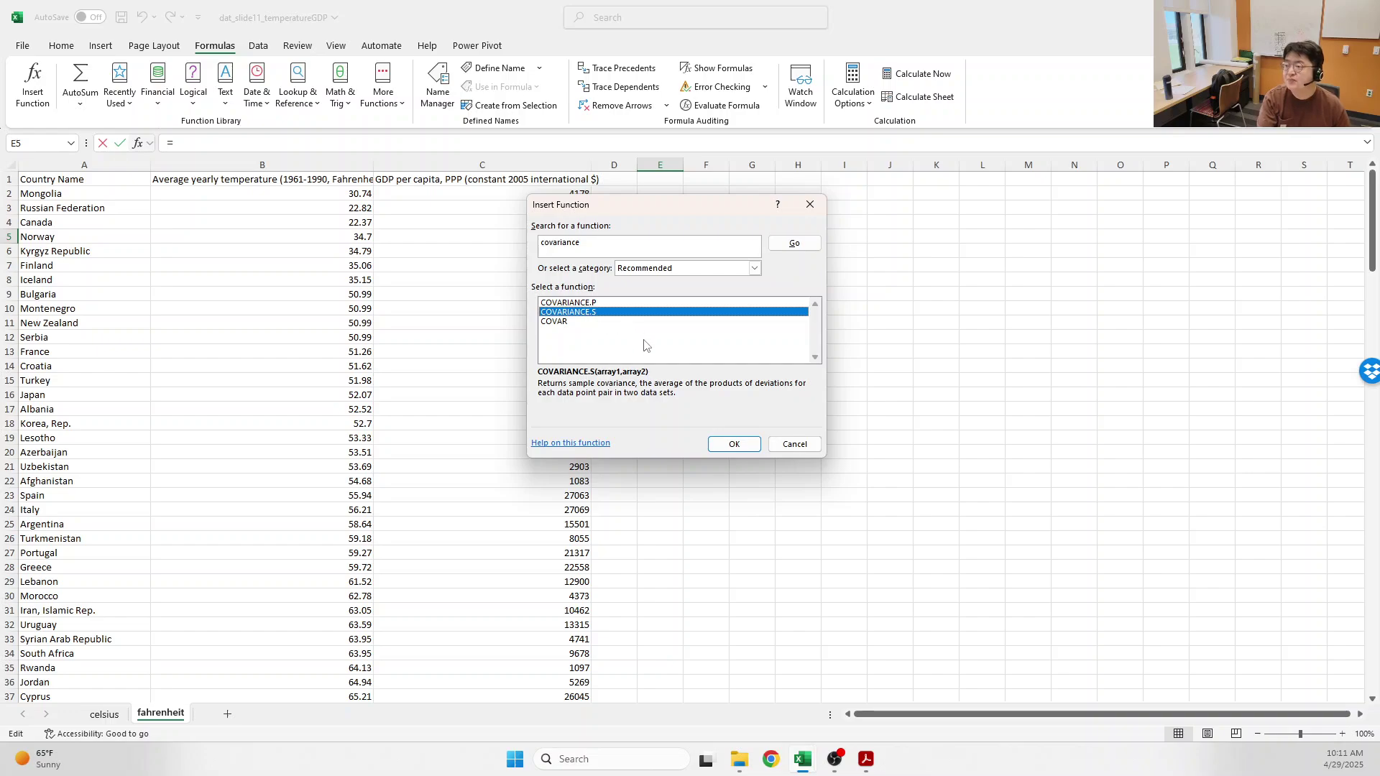
- Choose the COVARIANCE.S function for cell E5 and set its first array to the temperature range B2:B184
double_click(586, 311)
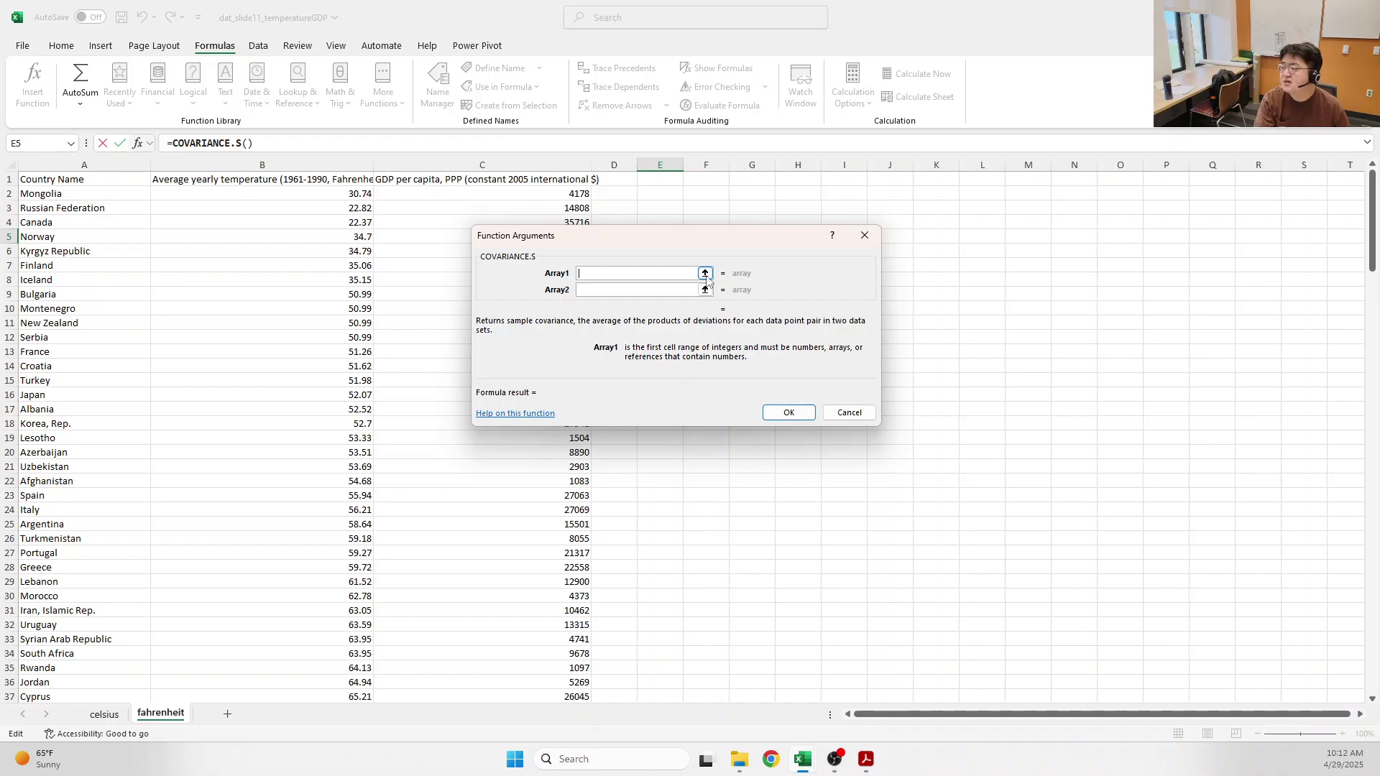
click(705, 274)
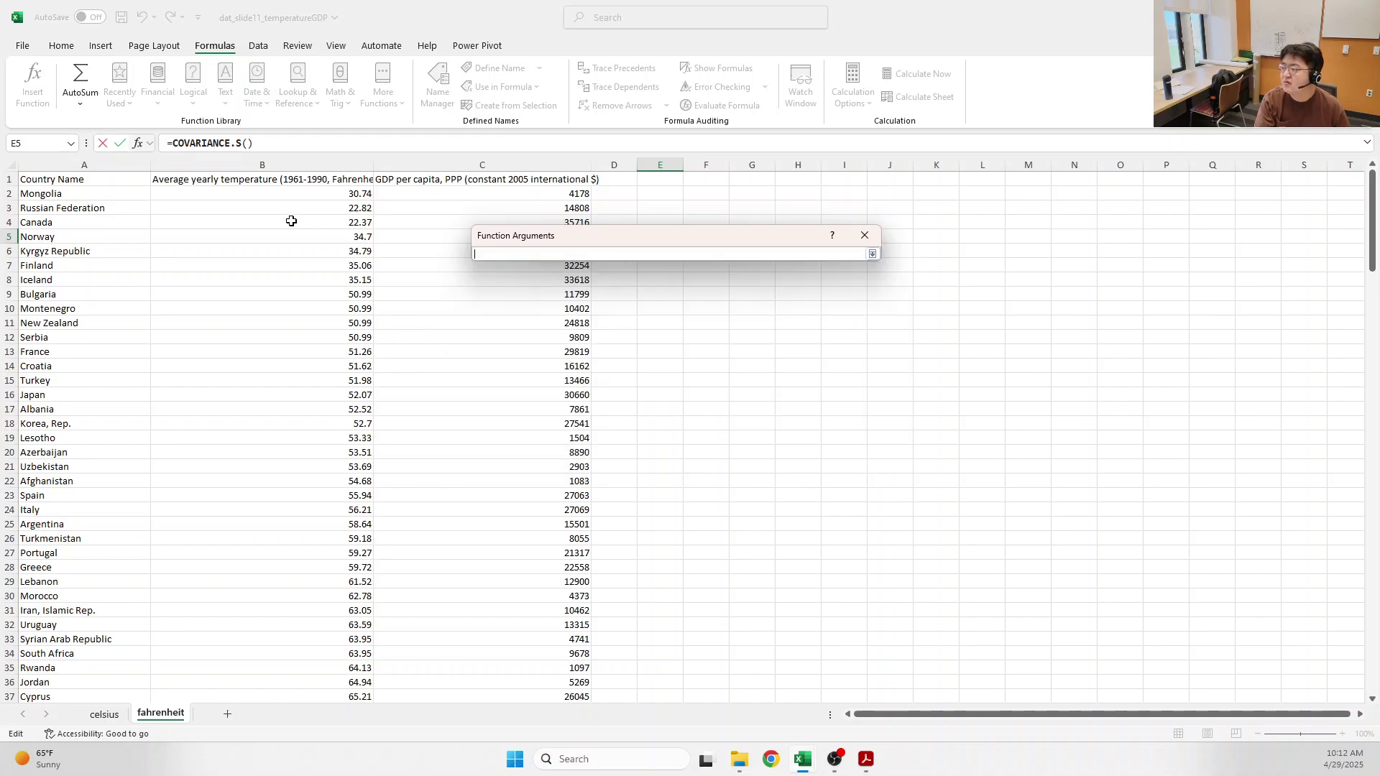
click(303, 189)
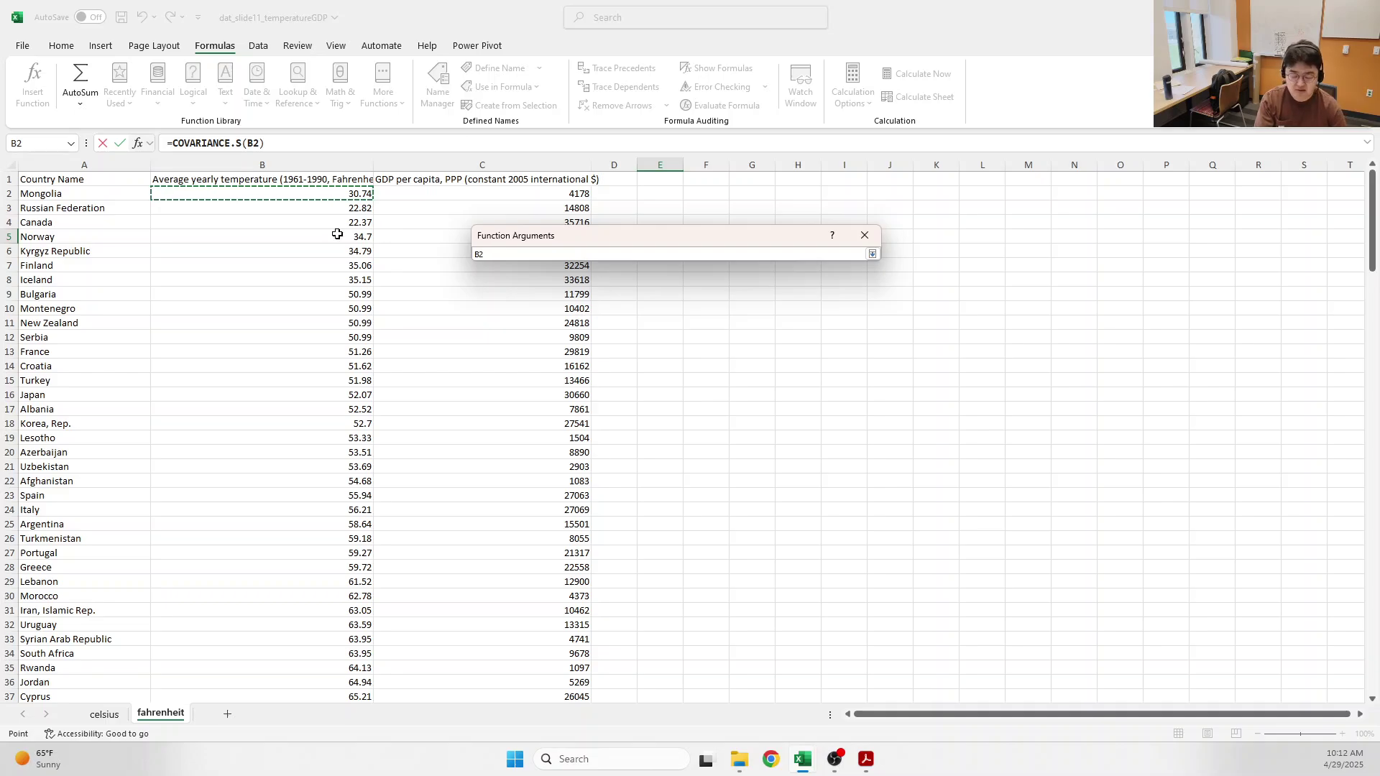
key(ctrl+shift+Down)
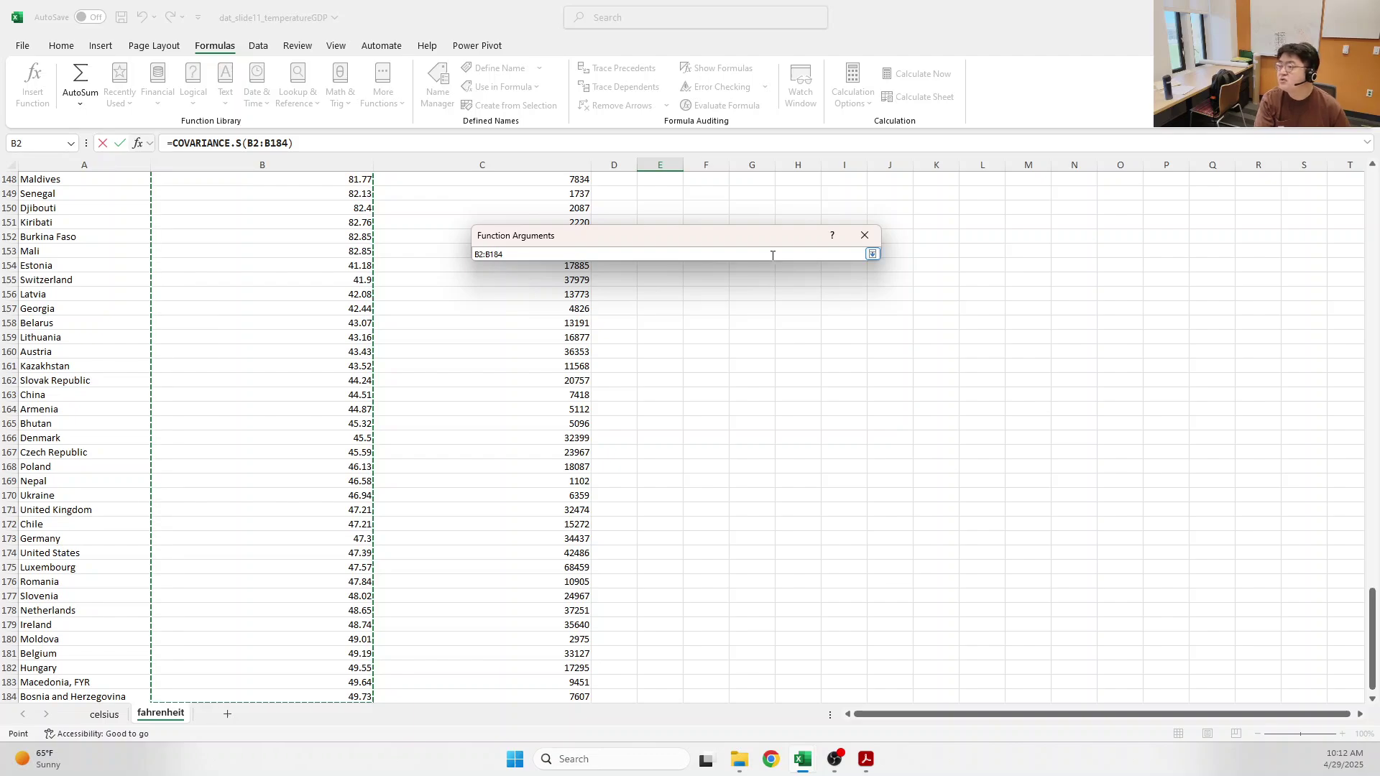
click(872, 255)
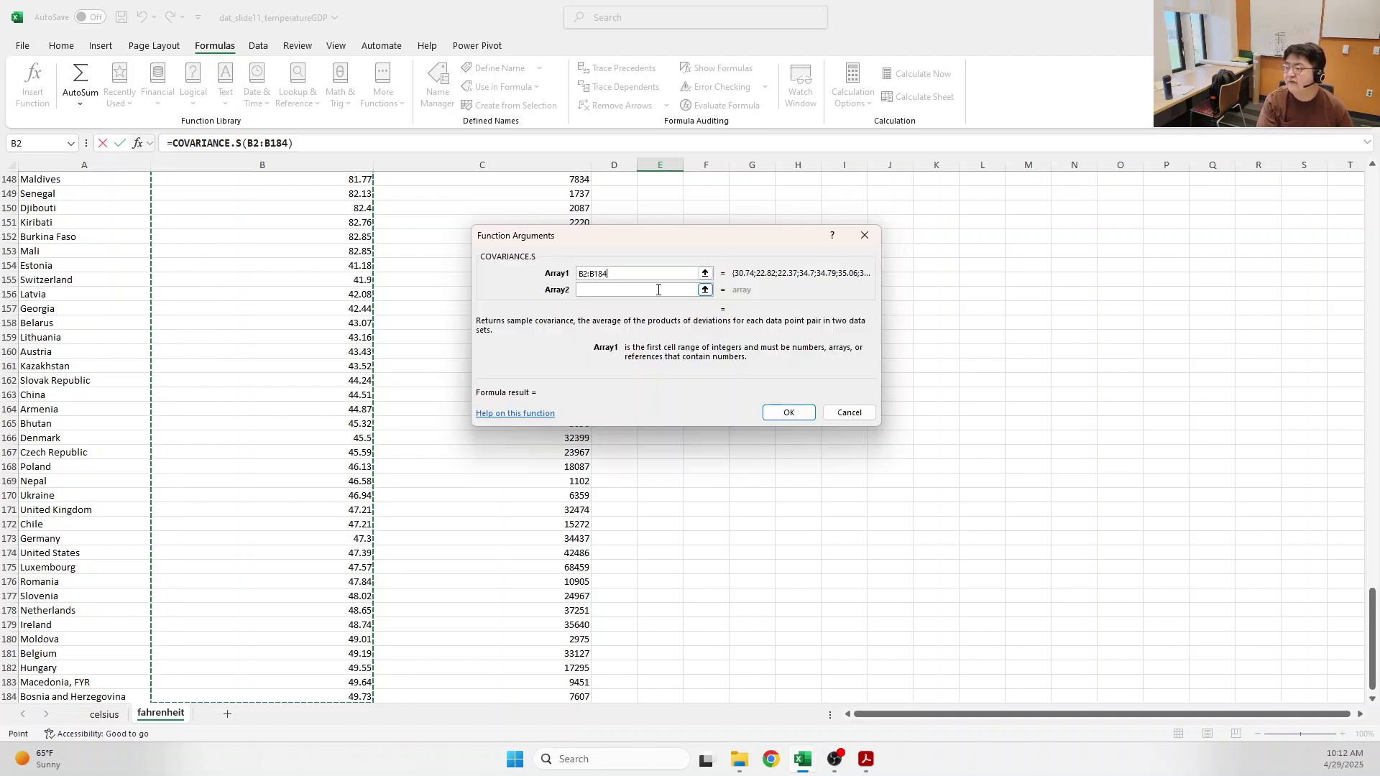
- Set the second COVARIANCE.S array to the GDP per capita range C2:C184 and confirm the function
click(703, 290)
scroll(529, 683, down, 1)
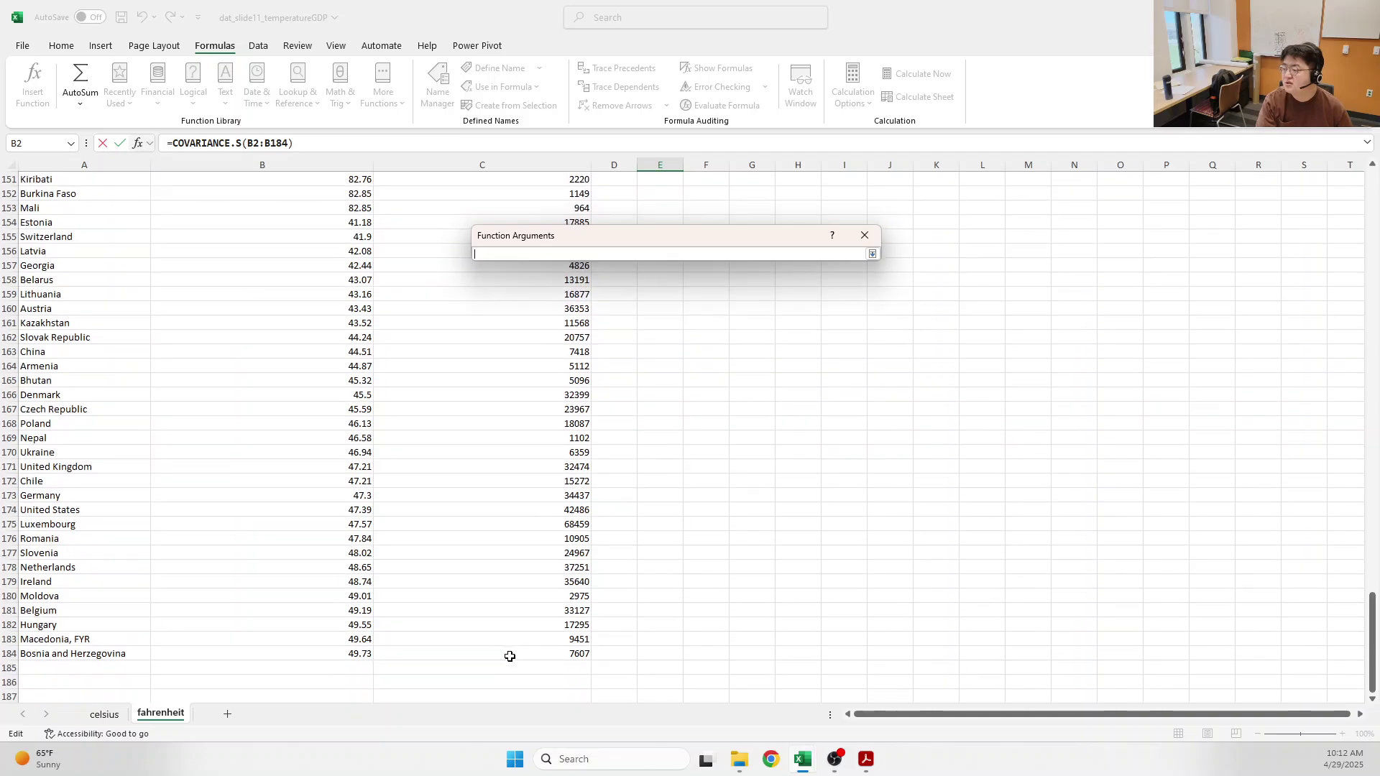
drag(500, 648, 420, 192)
click(873, 253)
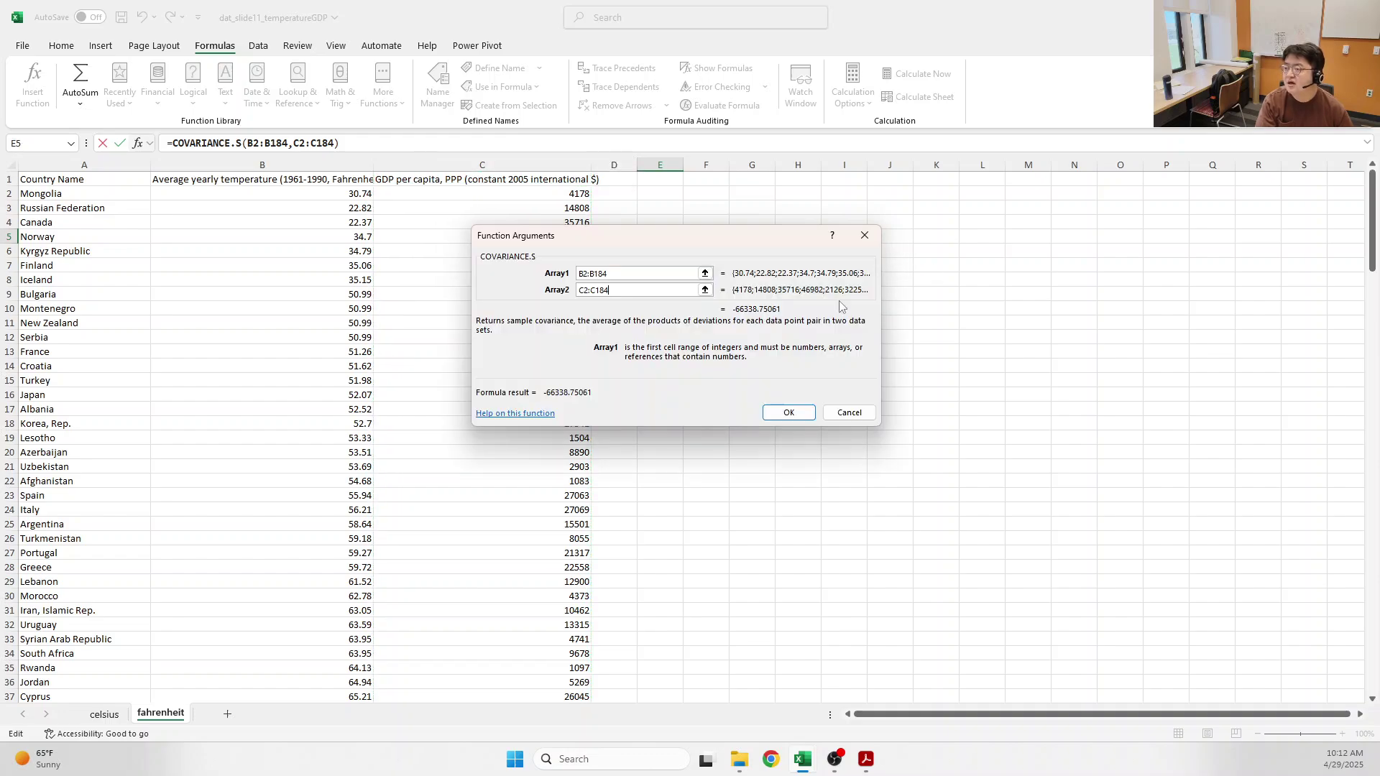
click(781, 411)
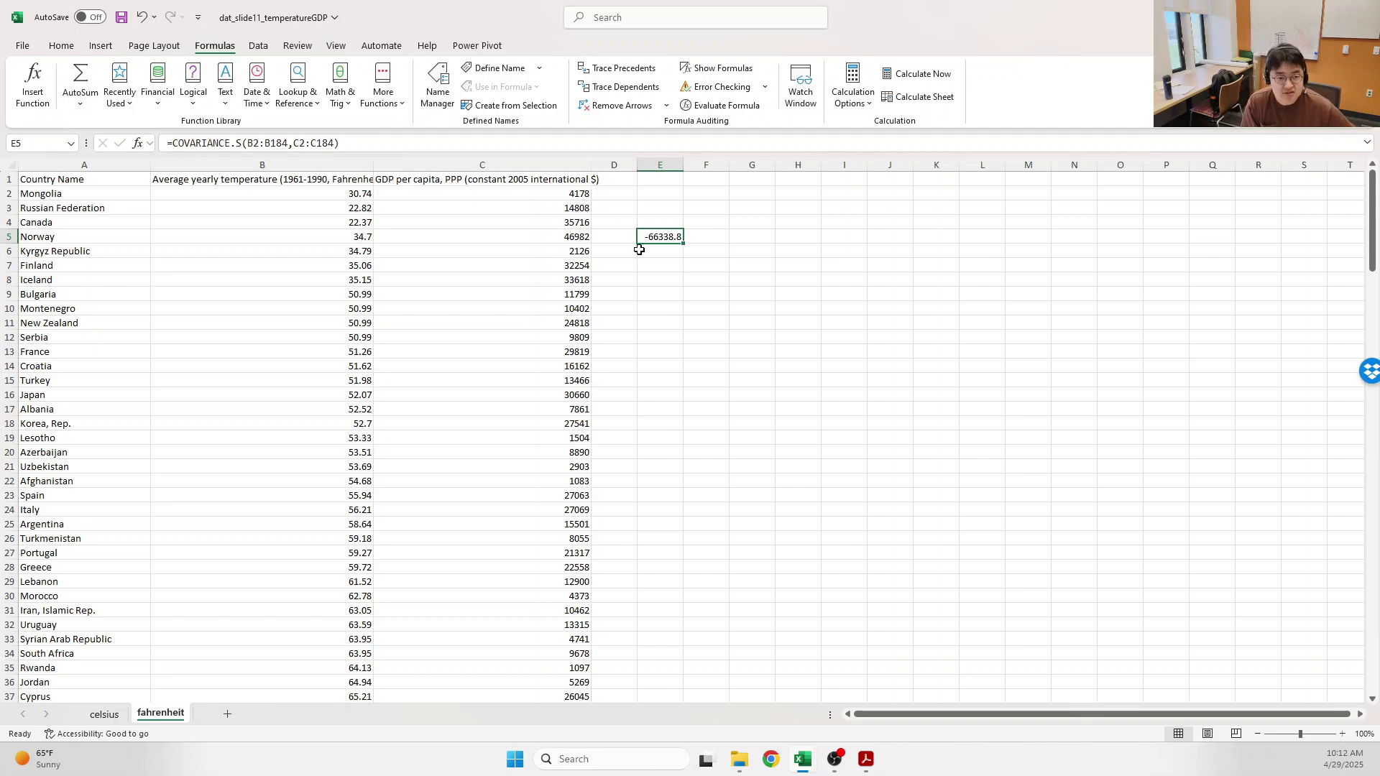
- Label the covariance result with the text "sample covariance" in cell F5
click(703, 237)
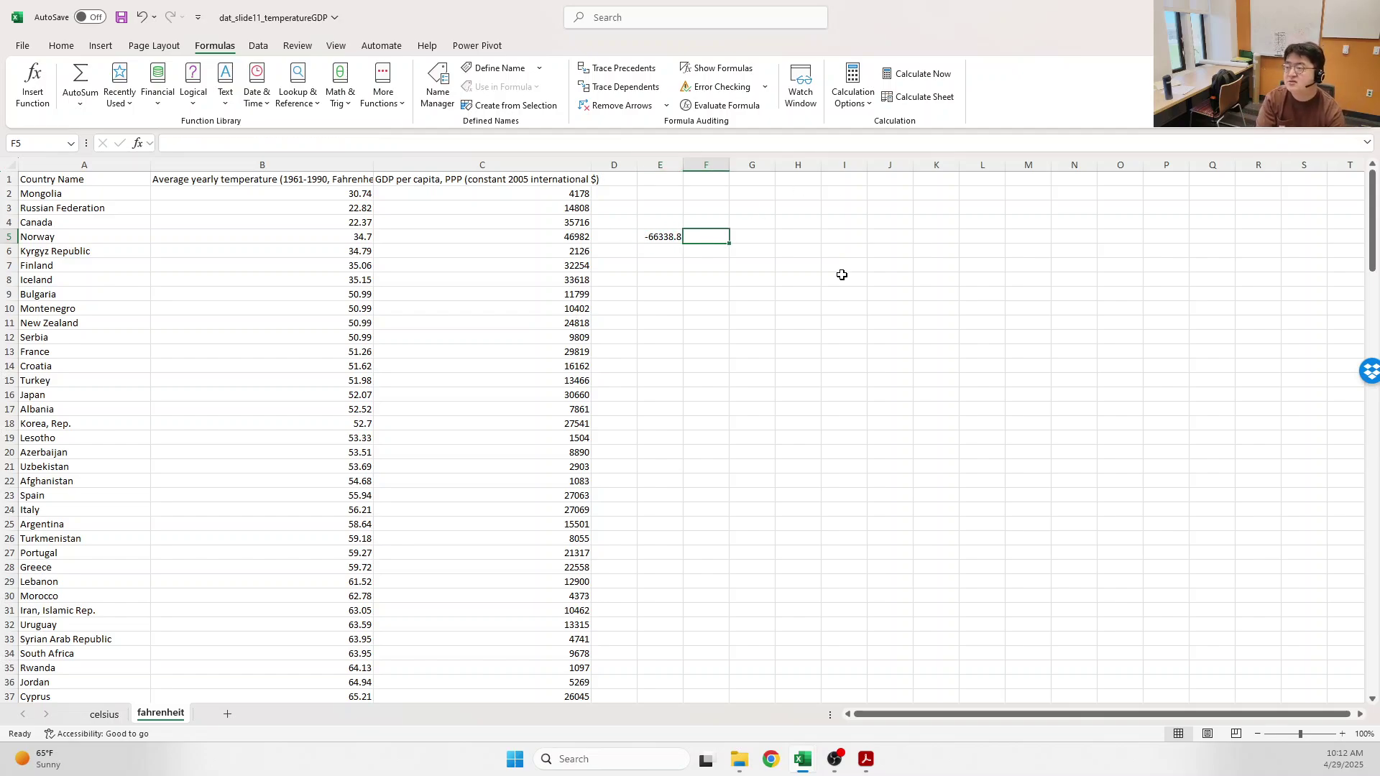
text(sample covar)
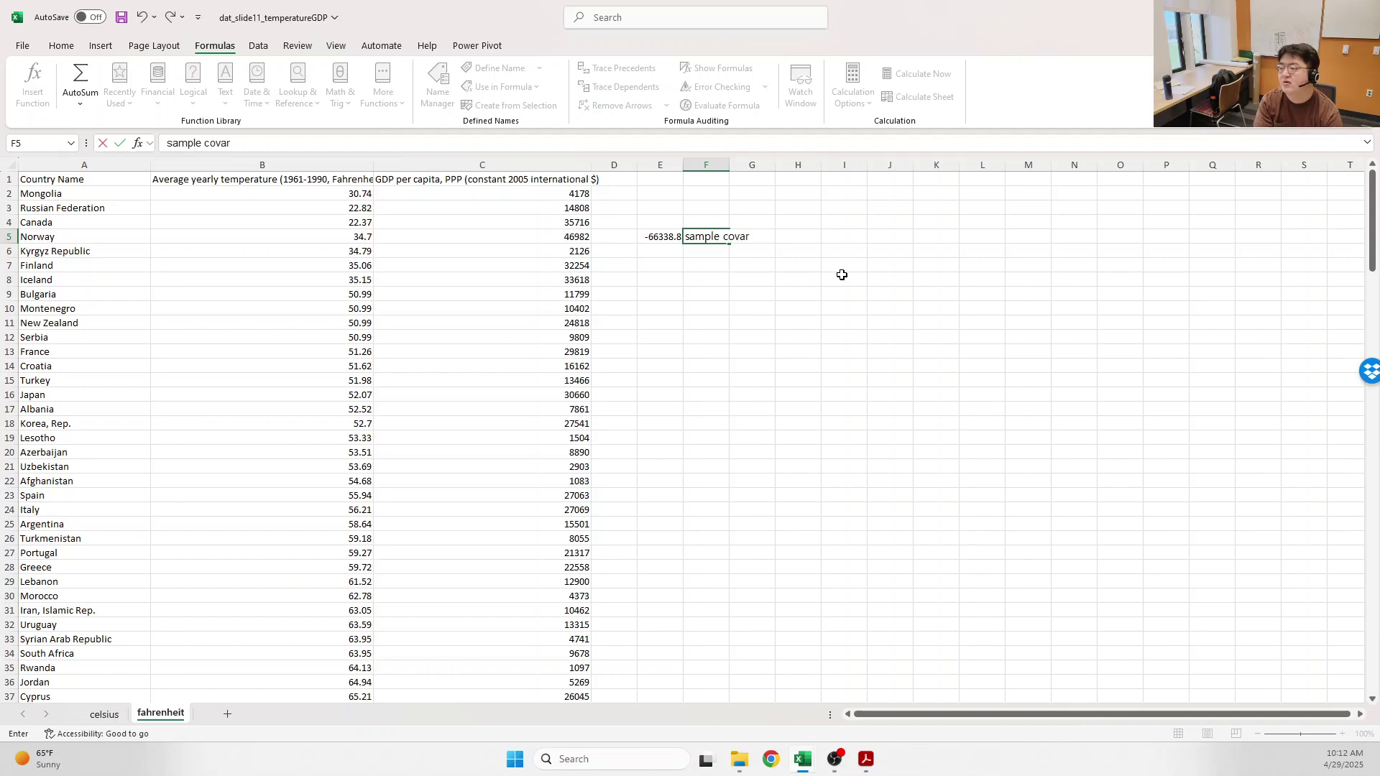
text(iance)
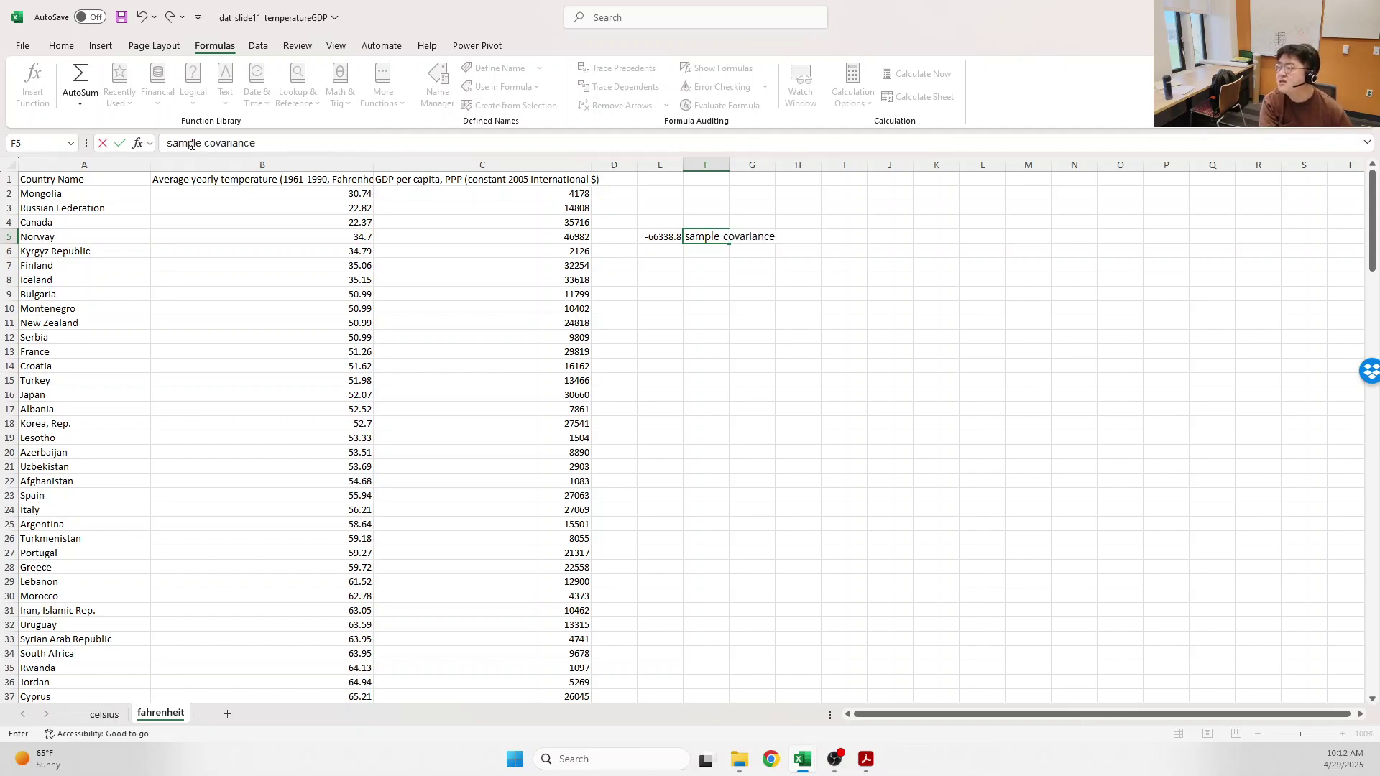
click(659, 269)
click(670, 238)
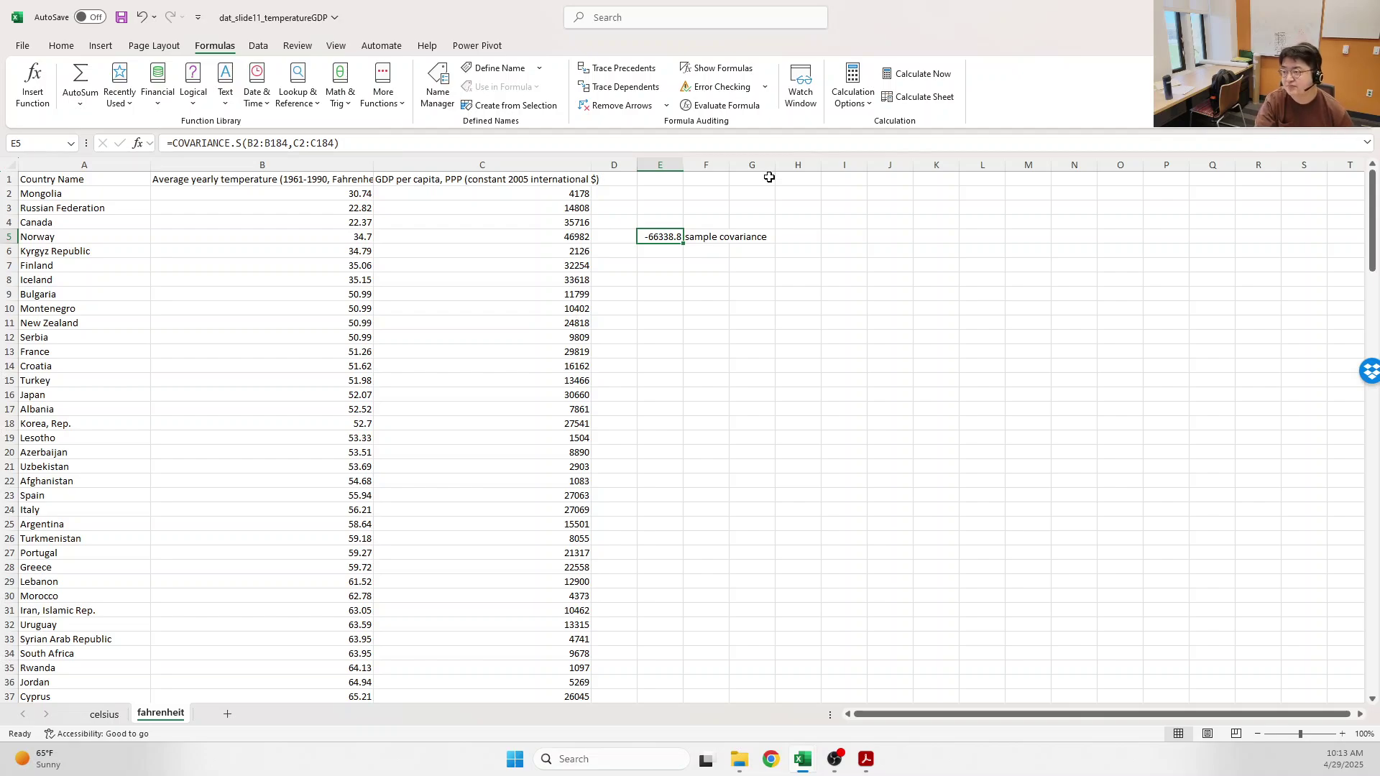
- Enter the label "population covariance" in cell F6
click(729, 271)
click(668, 250)
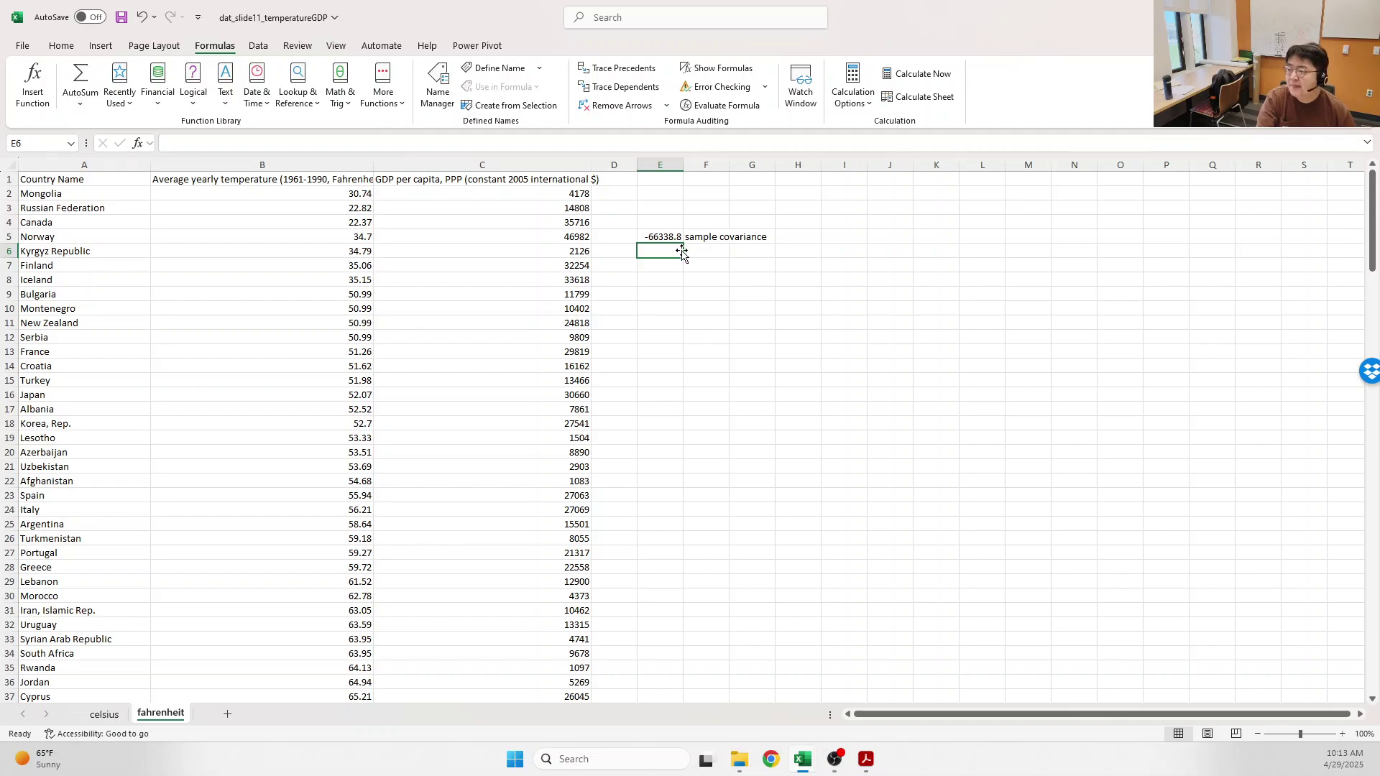
click(706, 248)
text(po)
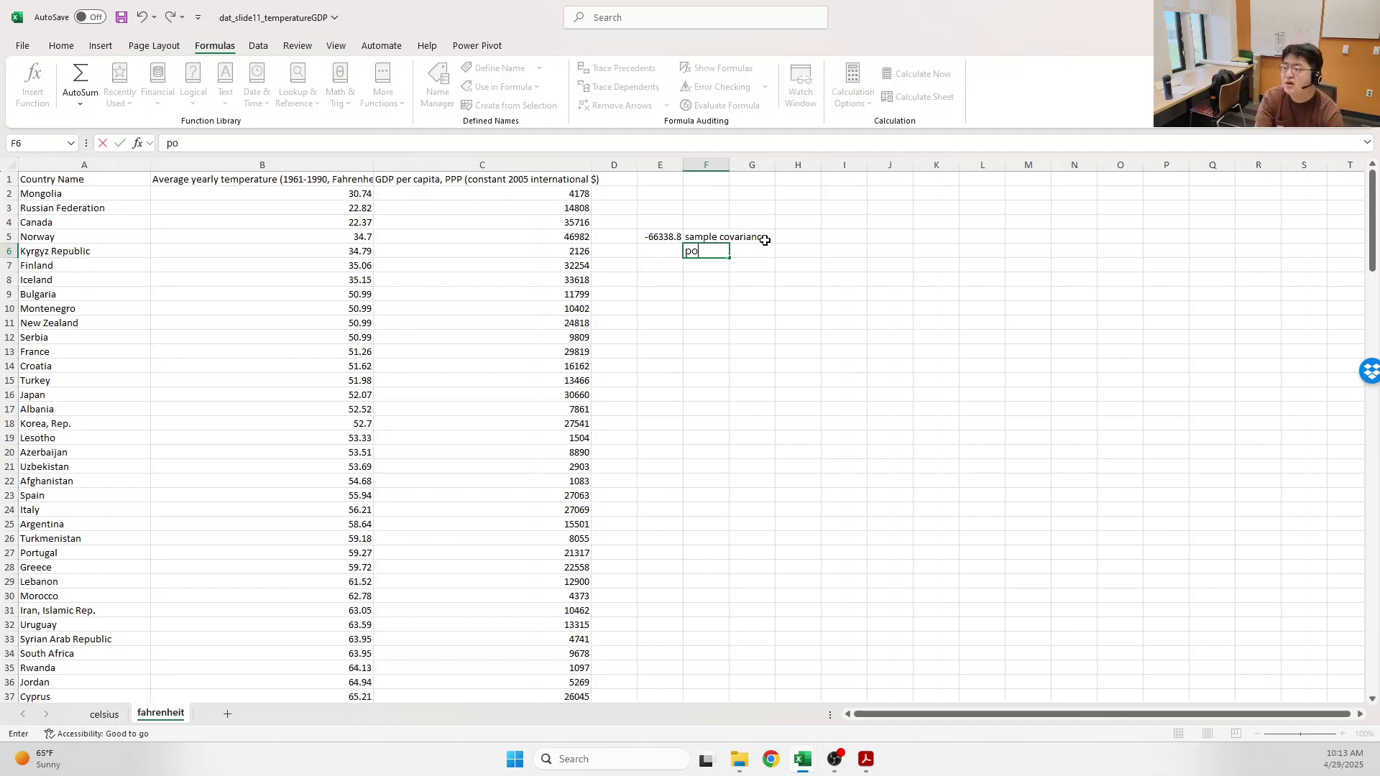
text(pulation covariance)
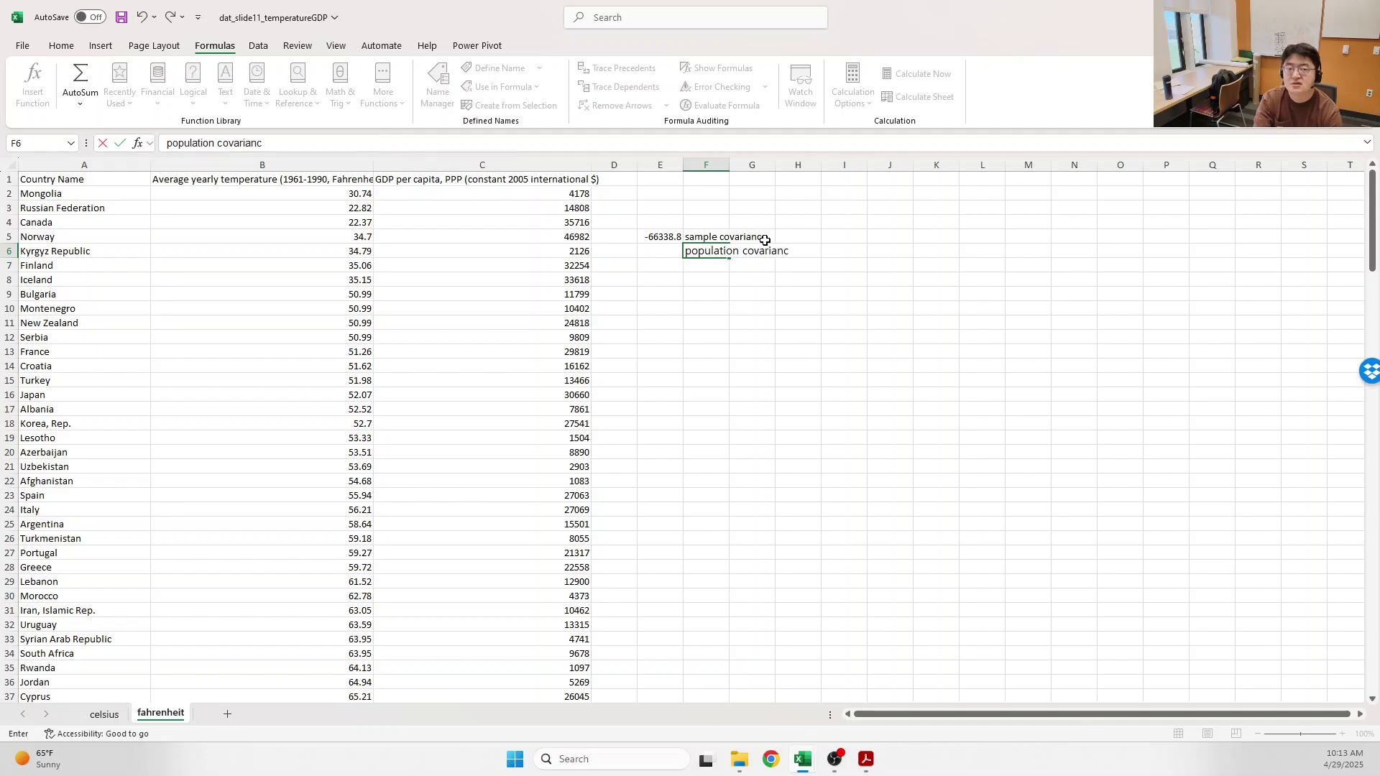
key(Return)
- Start a COVARIANCE.P formula in cell E6 with the temperature range B2:B184 as its first array
key(Up)
key(Left)
text(=)
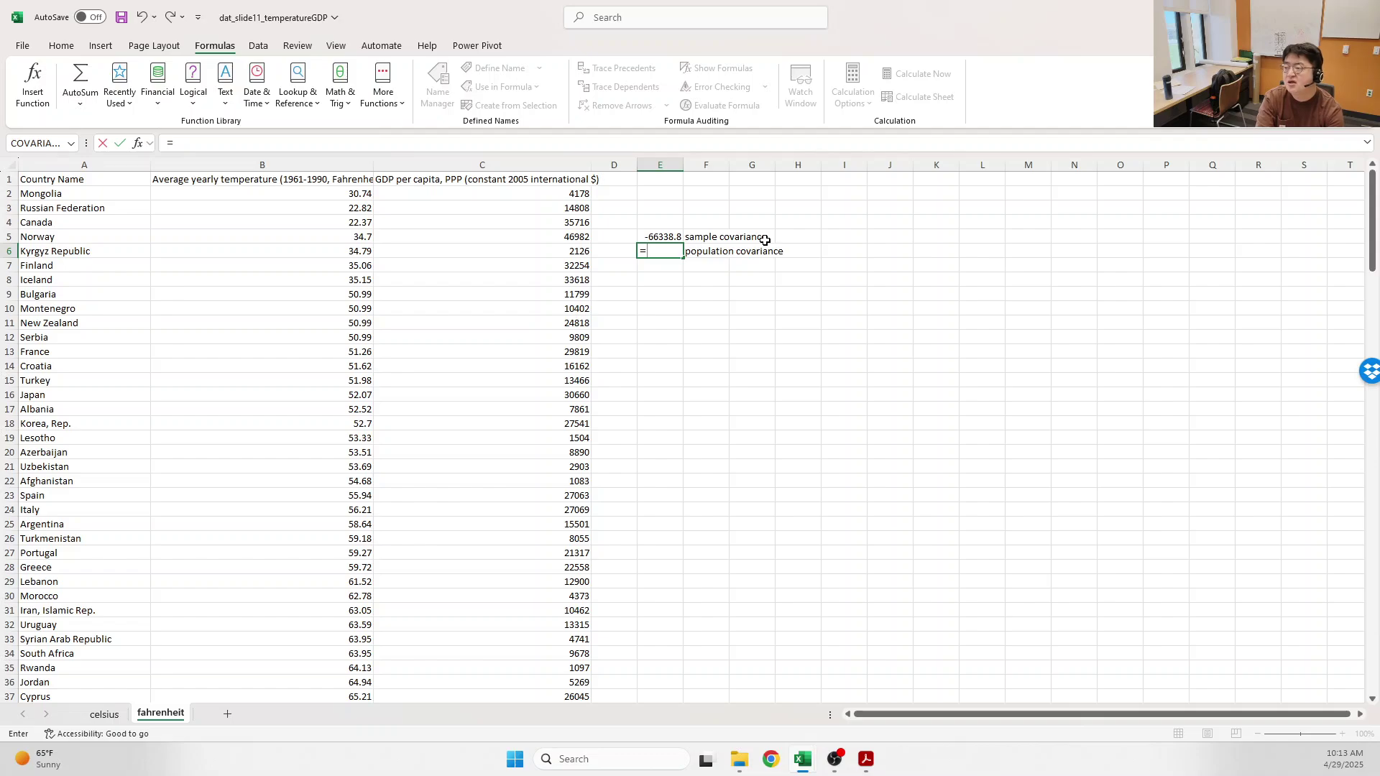
text(covariance.p()
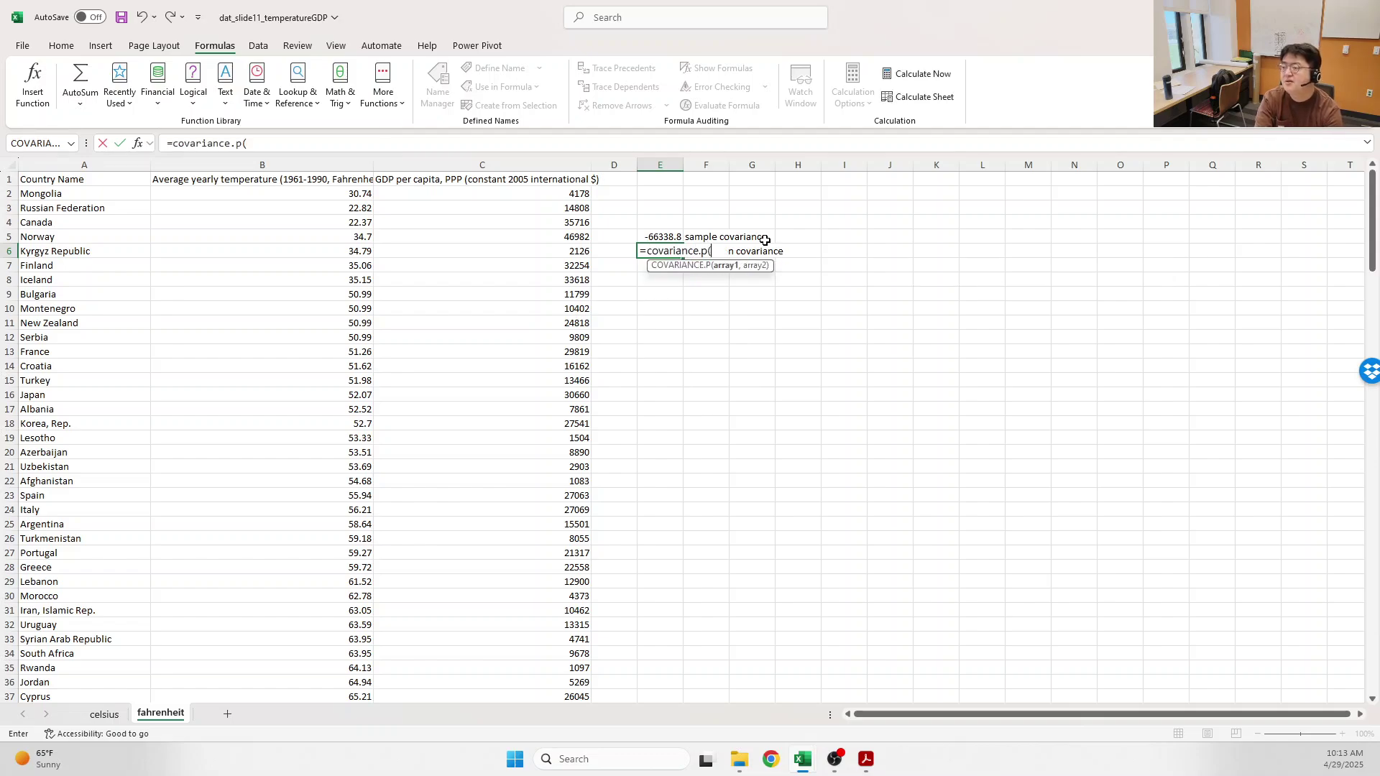
click(346, 195)
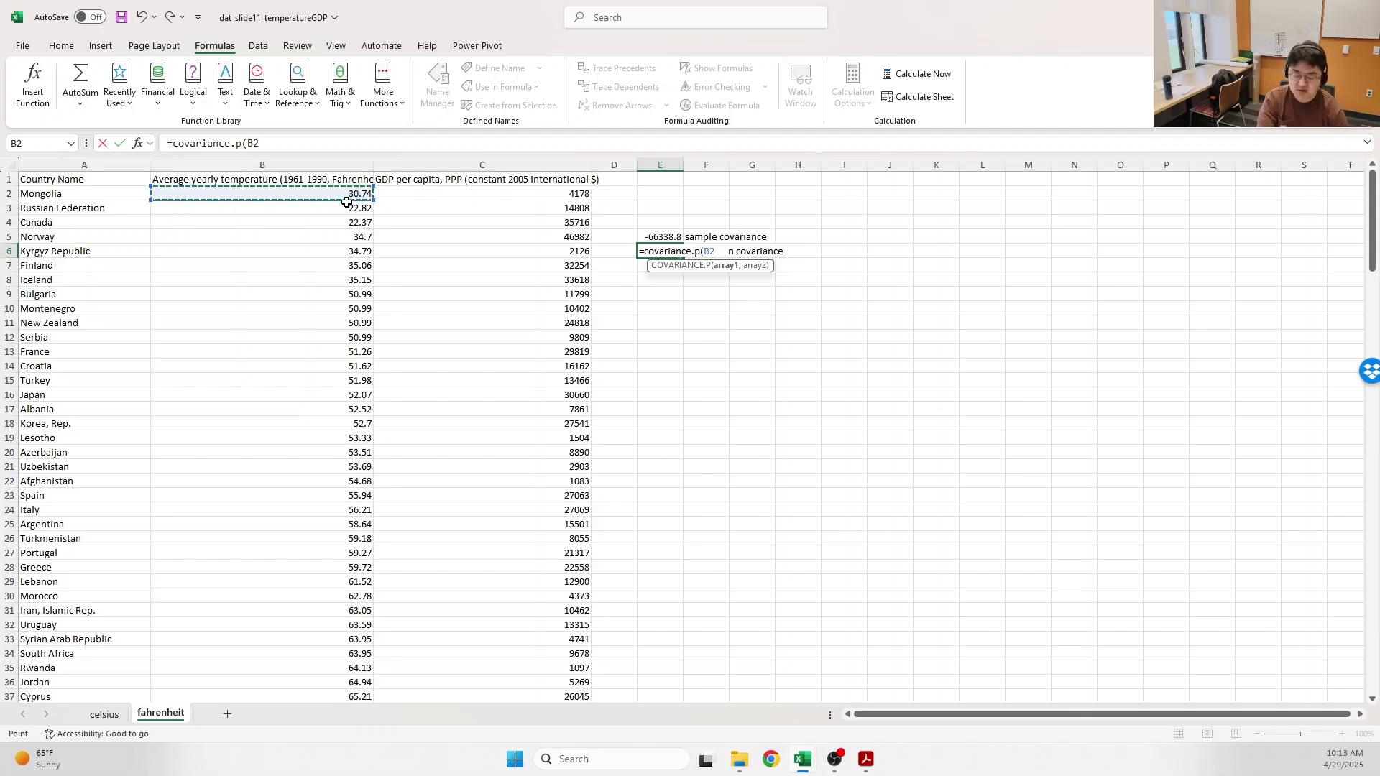
key(ctrl+shift+Down)
scroll(518, 686, down, 1)
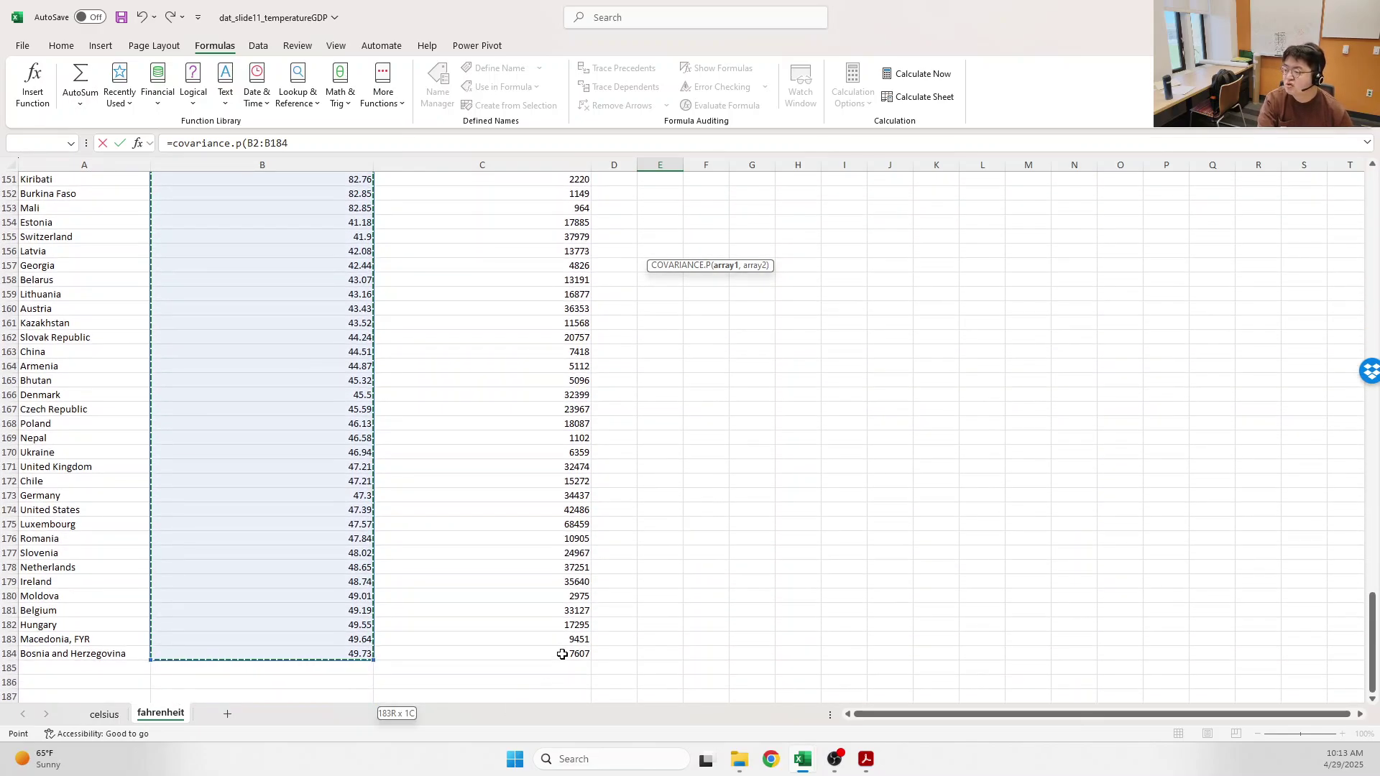
- Add the GDP per capita range C2:C184 as the second COVARIANCE.P array and complete the formula in E6
text(,)
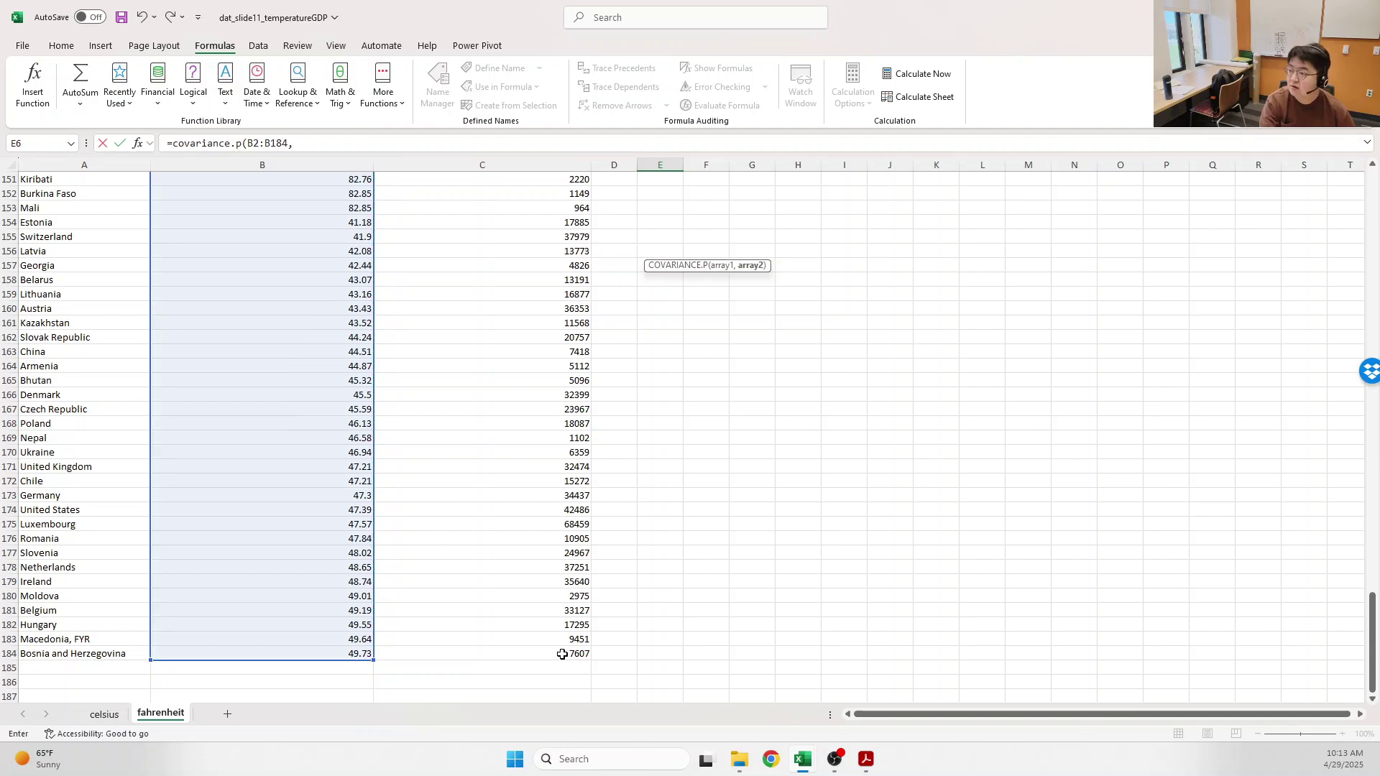
drag(562, 653, 440, 188)
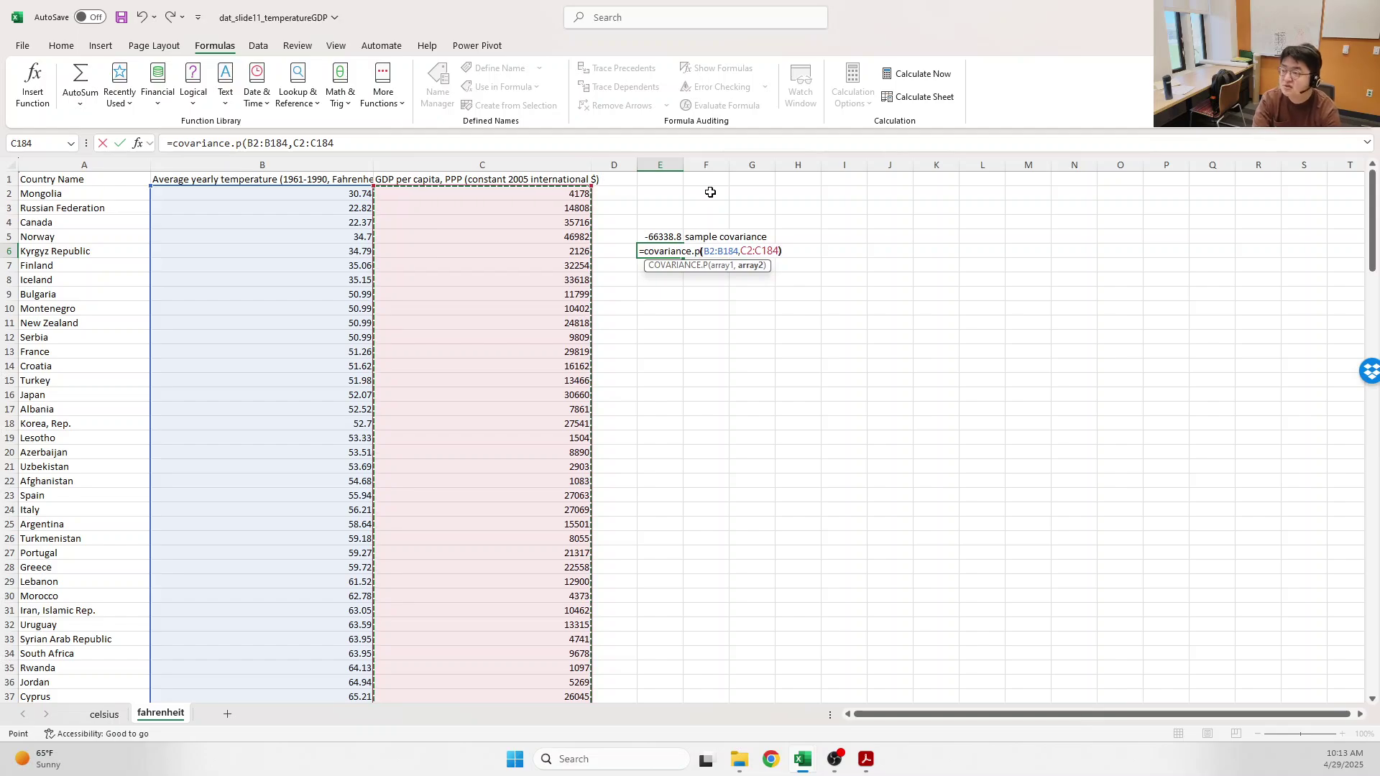
text())
key(Return)
key(Up)
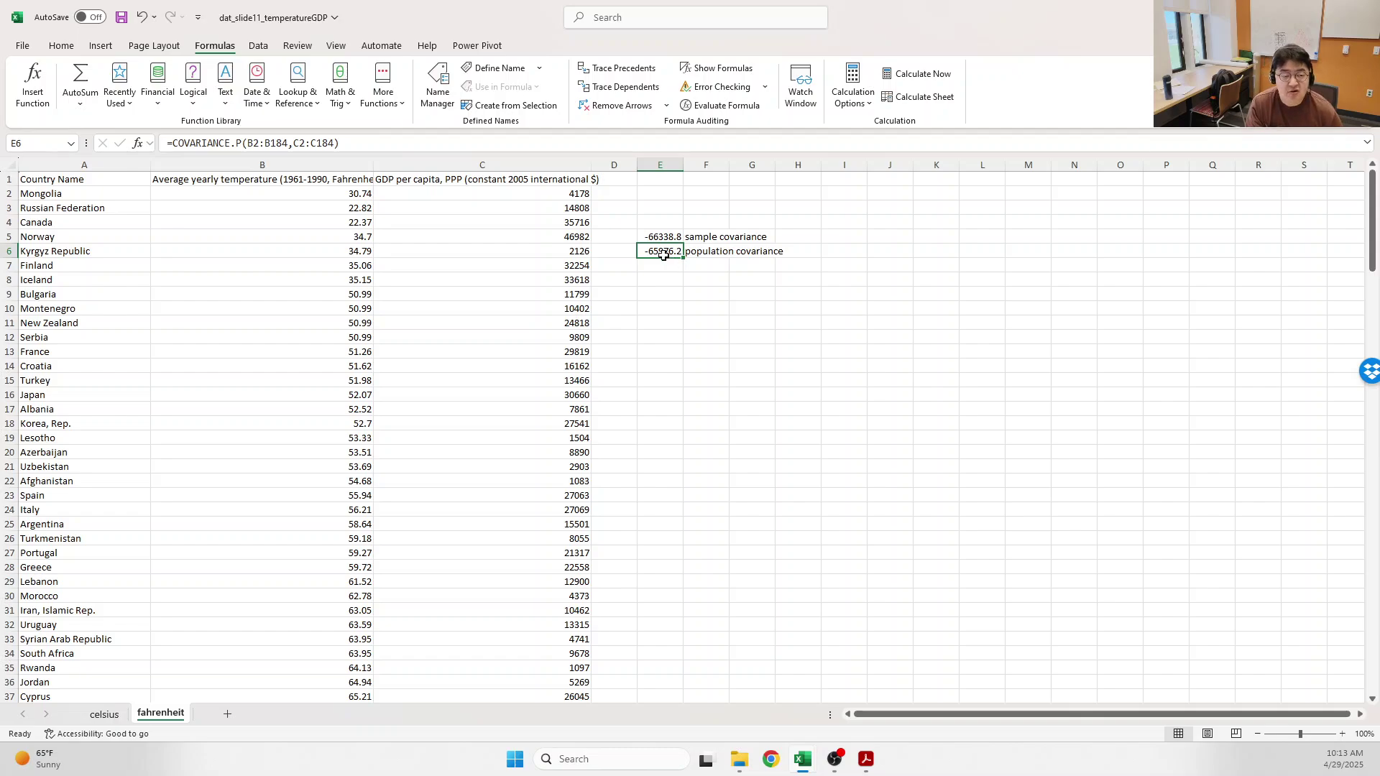
- Extend the label in cell F6 to read "population covariance (denominator = n)"
click(707, 245)
click(708, 249)
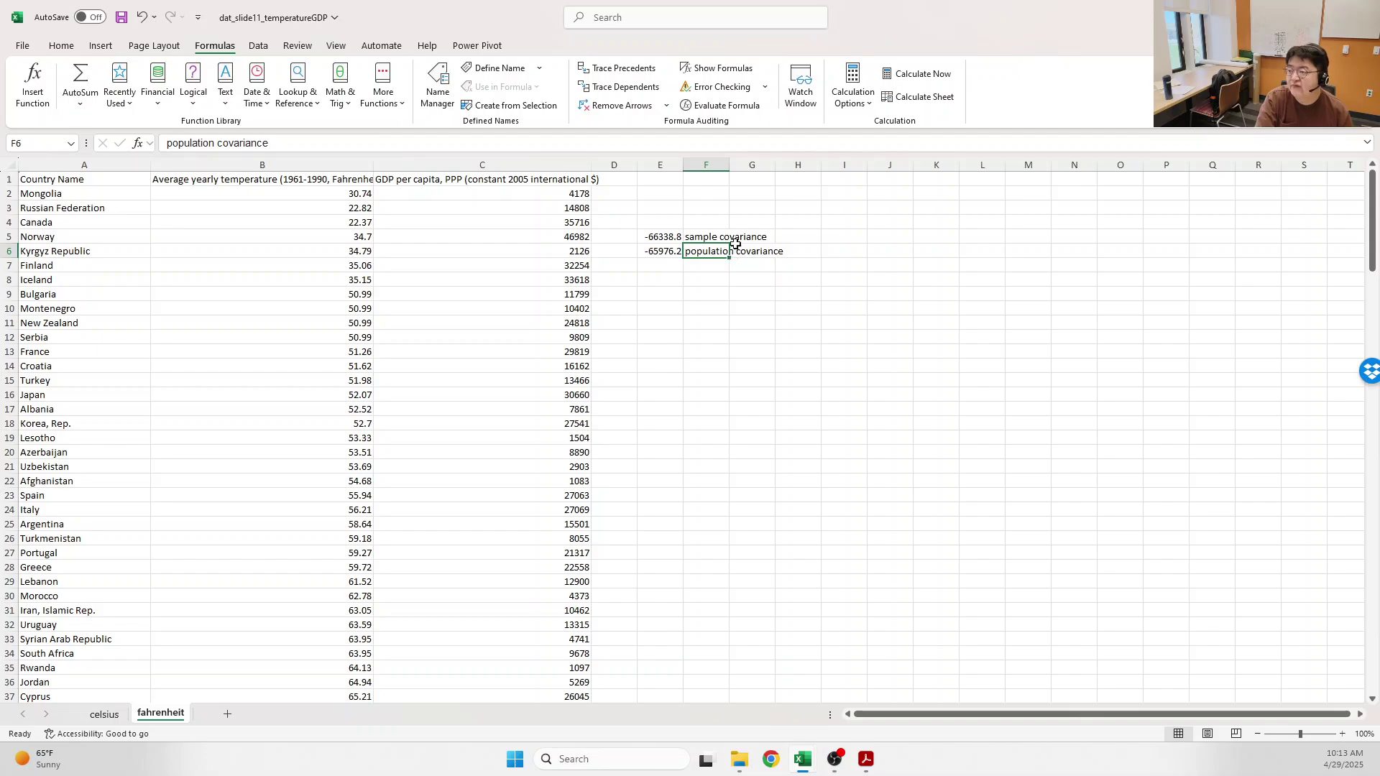
text(e)
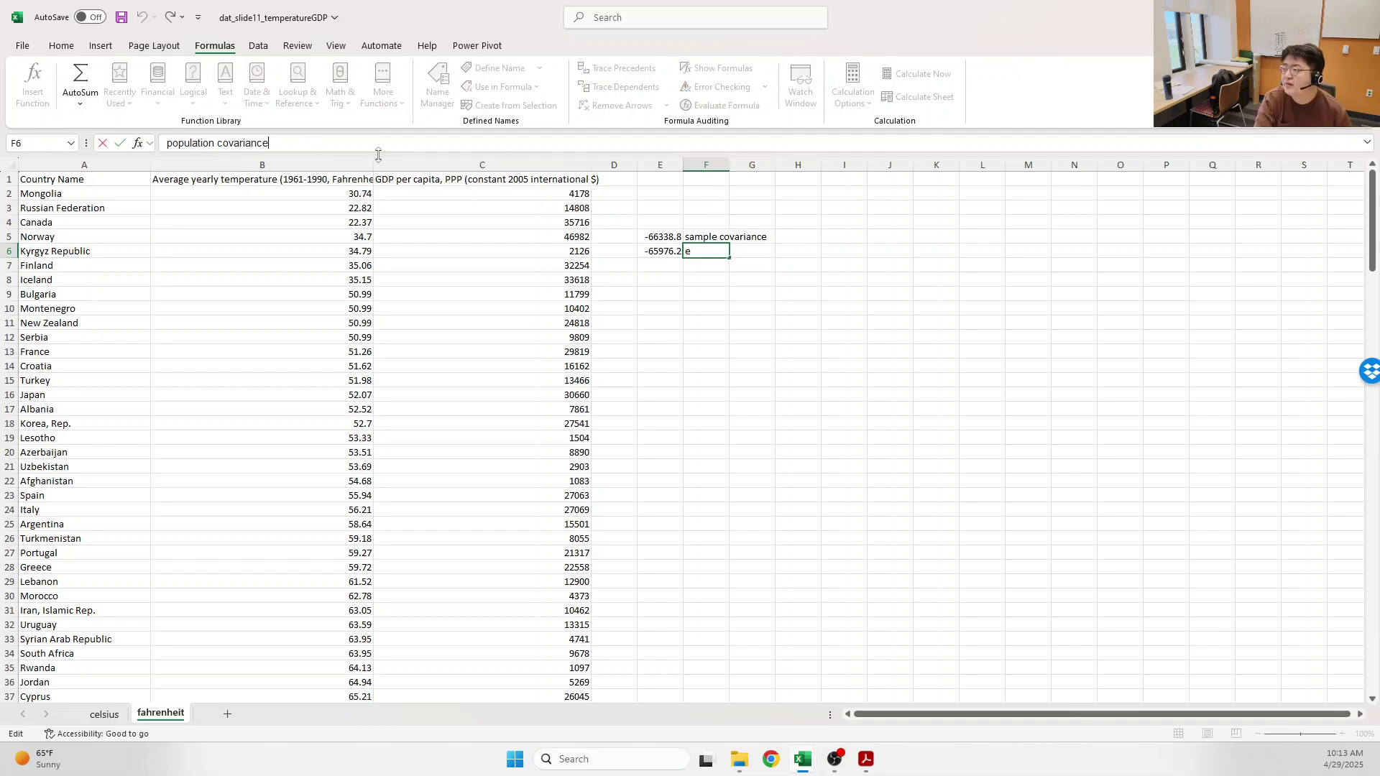
text( (deno)
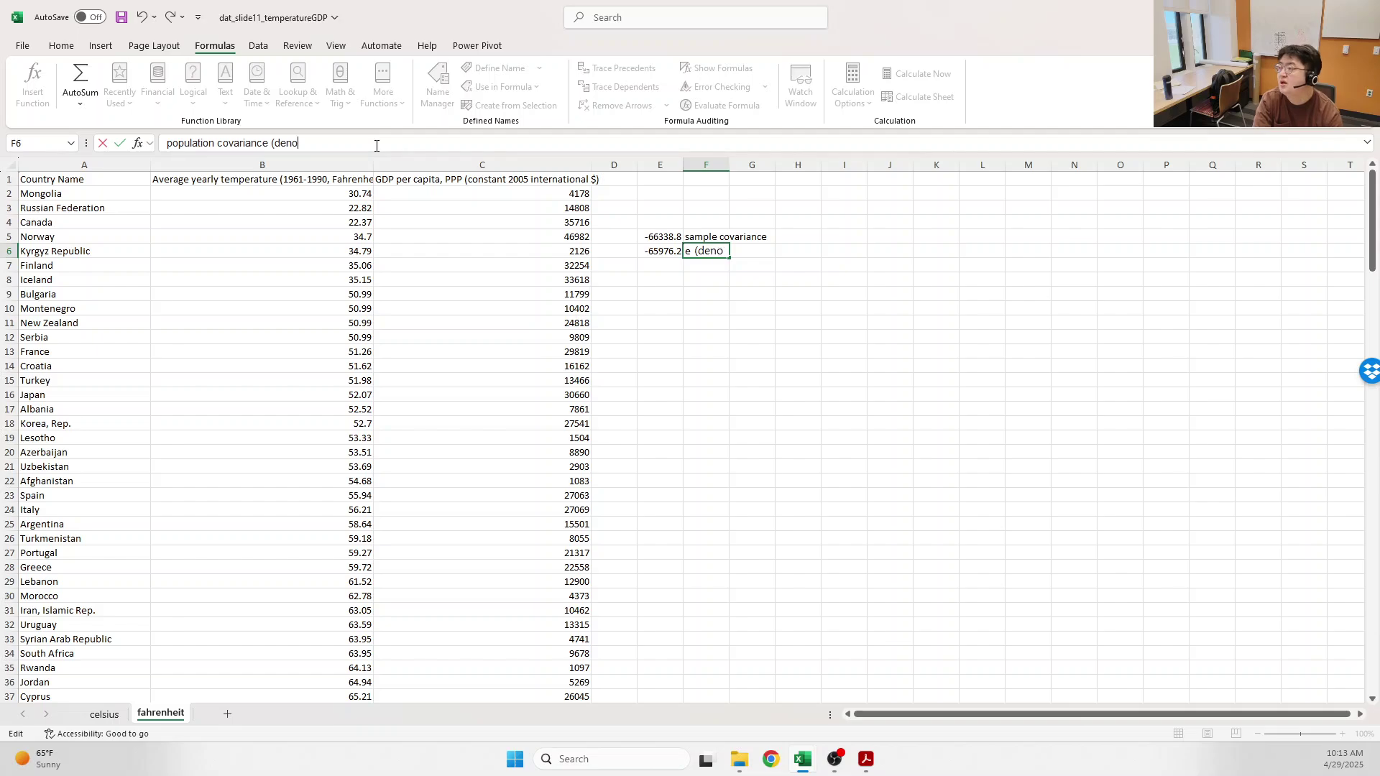
text(minator = n))
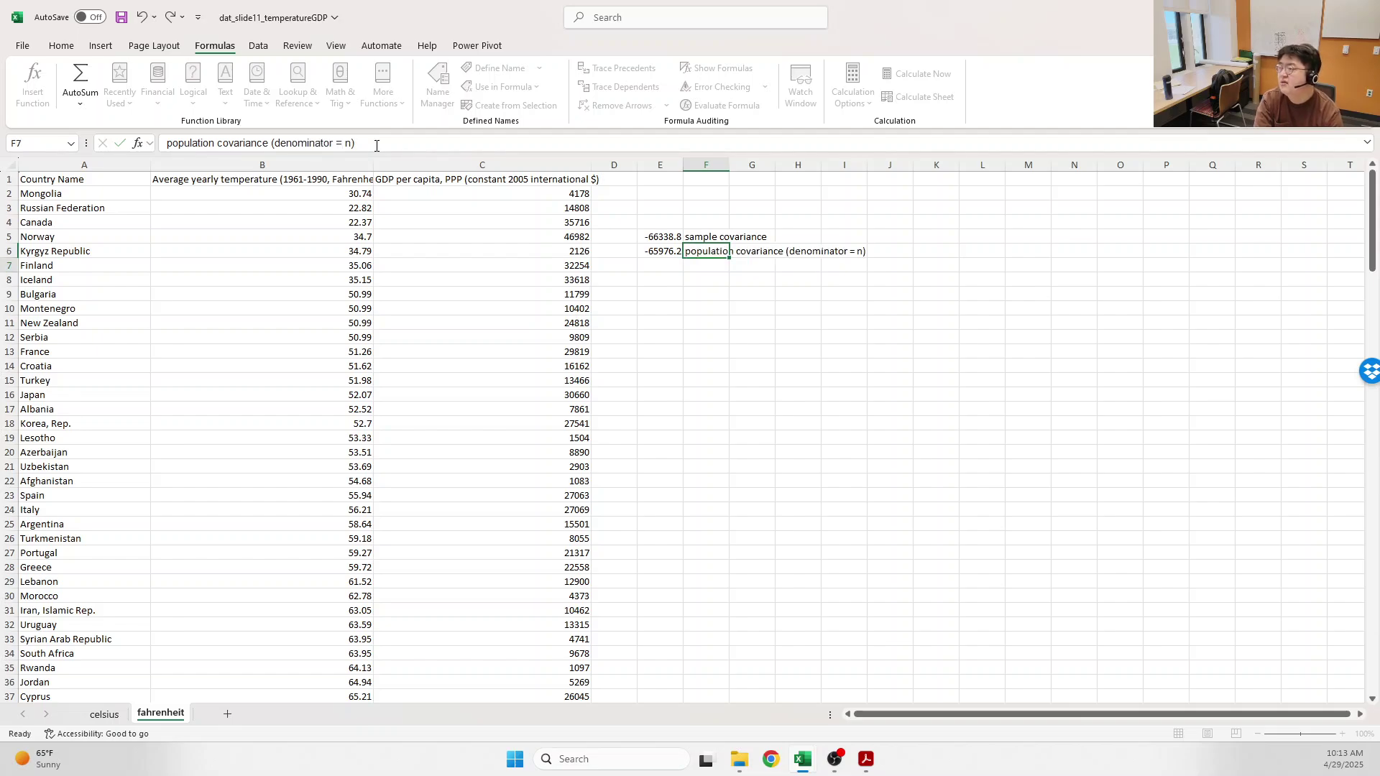
key(Return)
- Extend the label in cell F5 to read "sample covariance (denominator = n-1)"
key(Up)
key(Up)
click(275, 144)
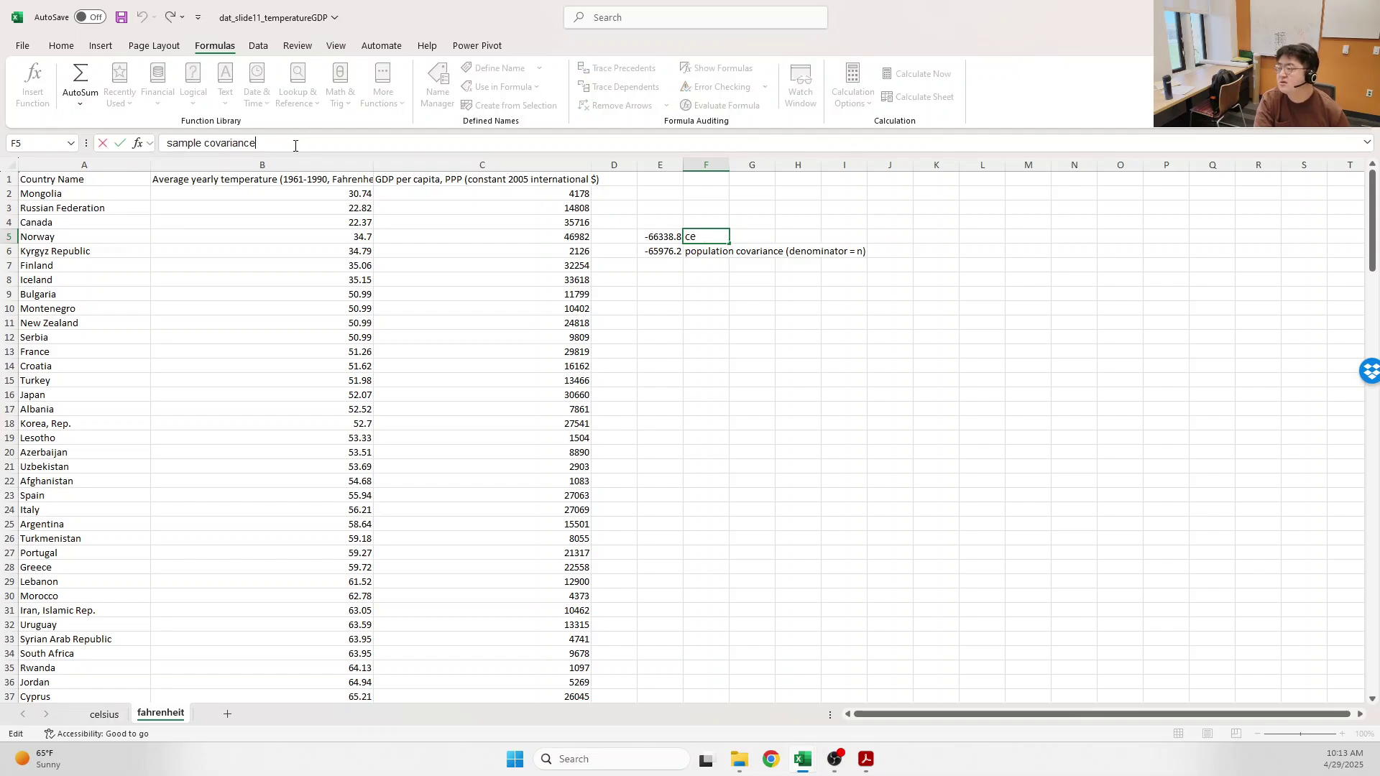
text((denominato)
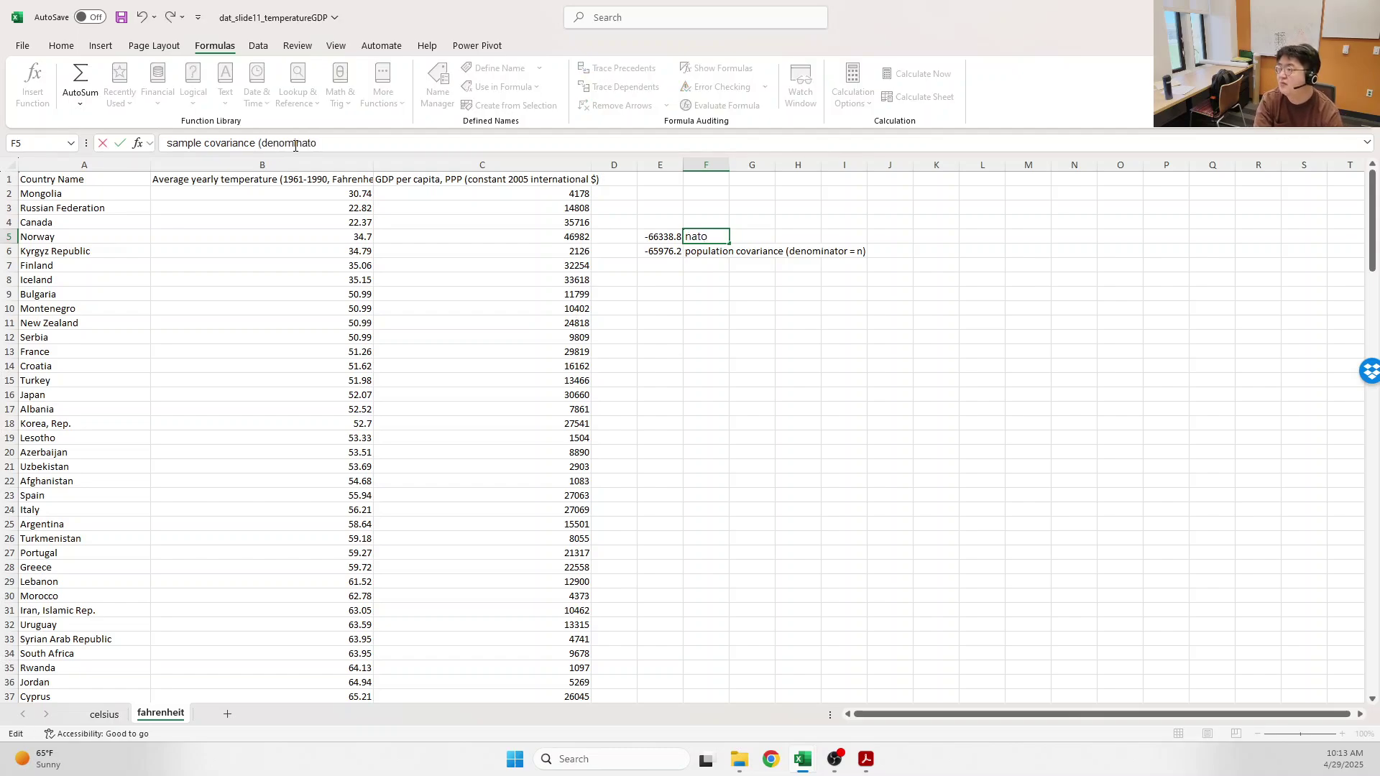
text(r = n-1)
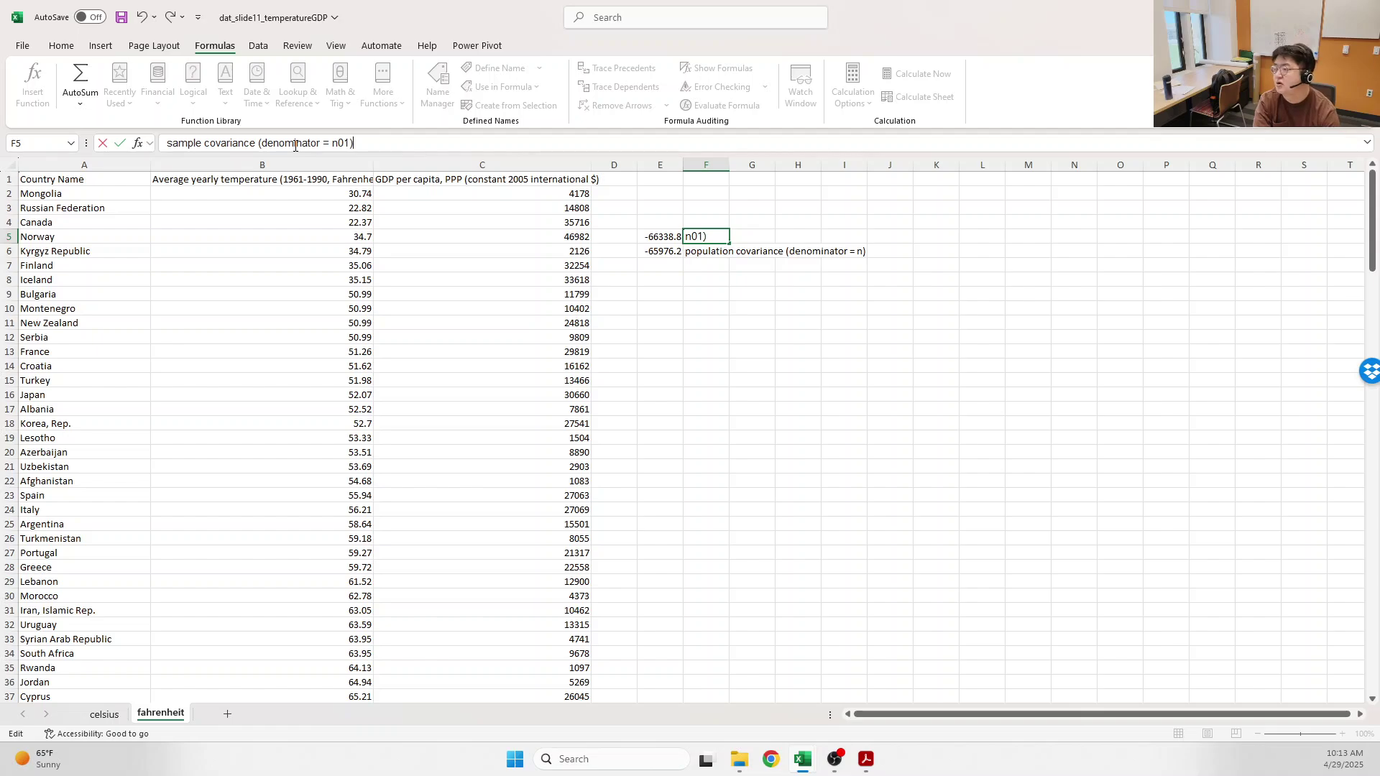
key(BackSpace)
key(BackSpace)
text(-1))
key(Return)
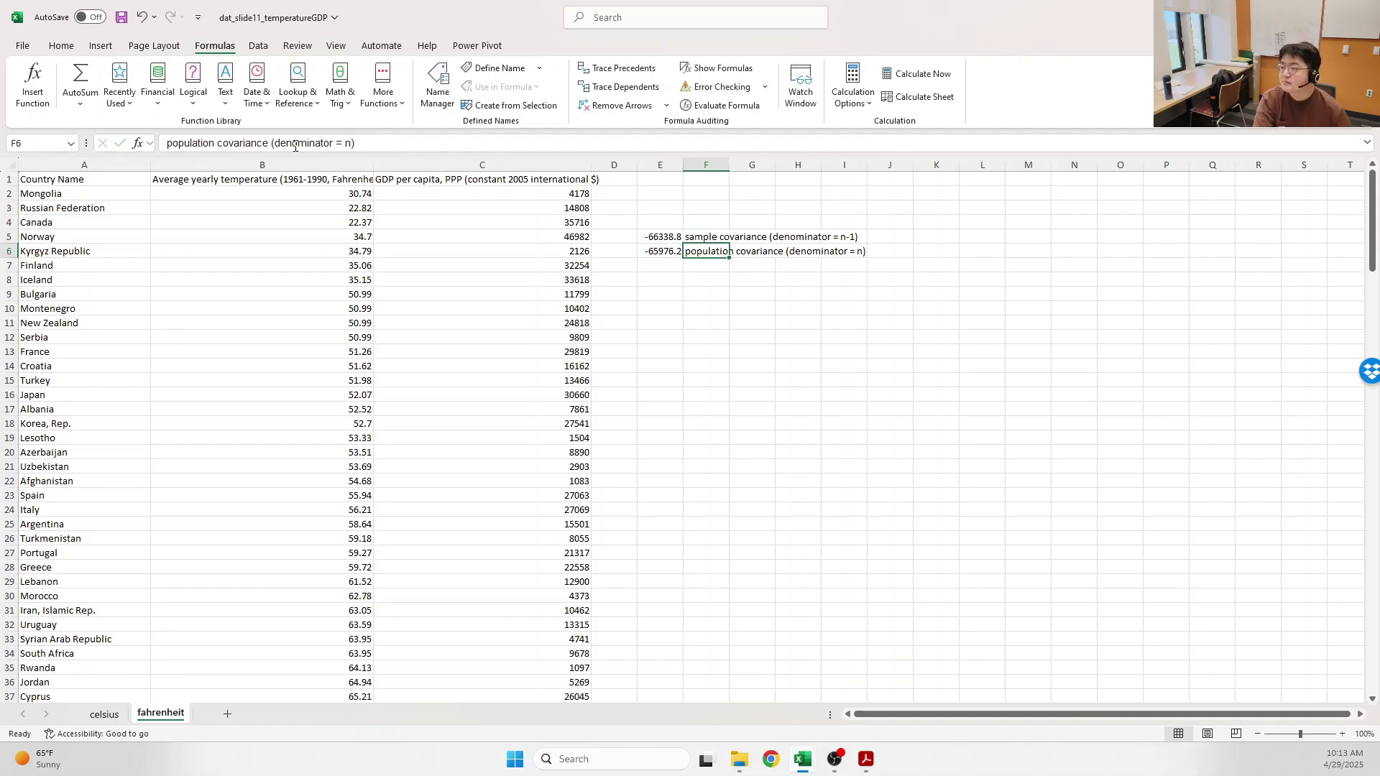
- Begin inserting a function in cell E8 and search the available functions for "correlation"
click(731, 324)
click(664, 282)
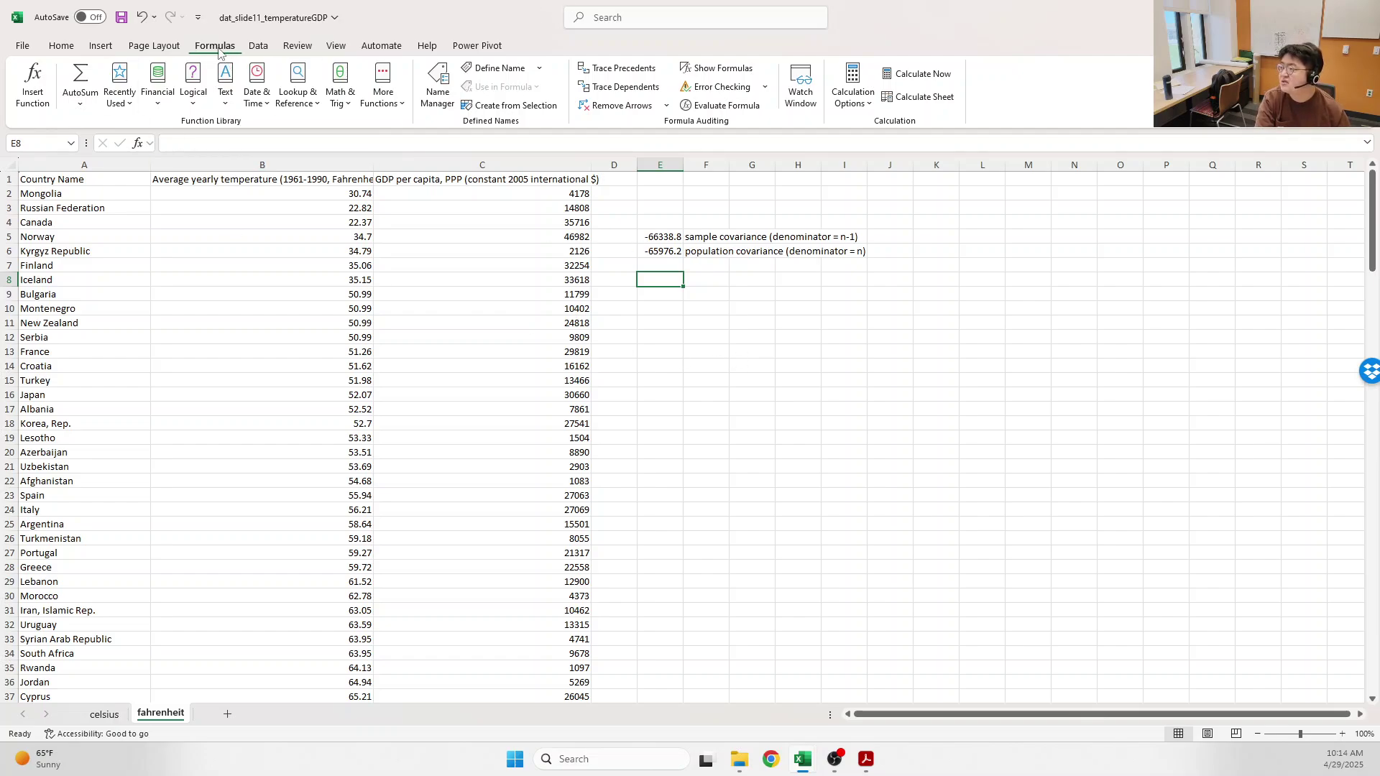
click(42, 95)
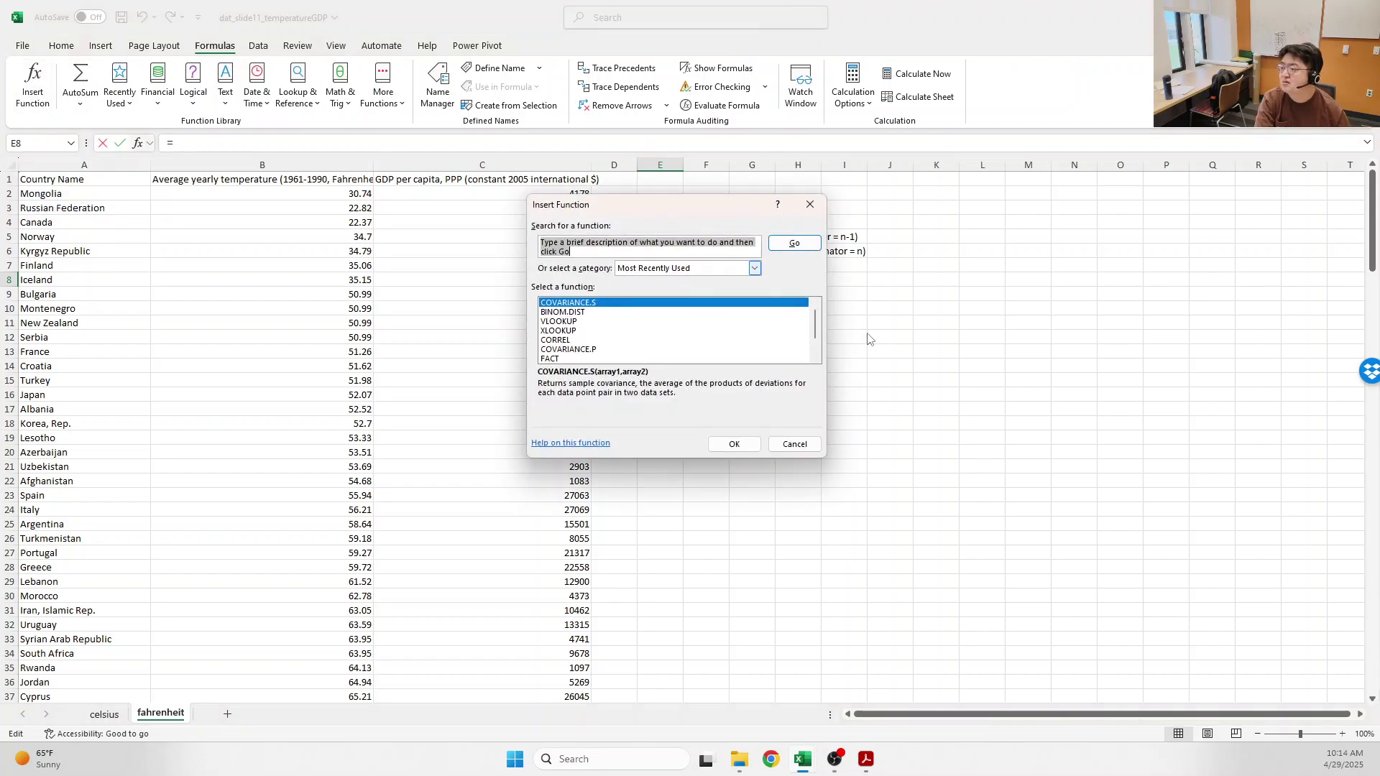
text(correl)
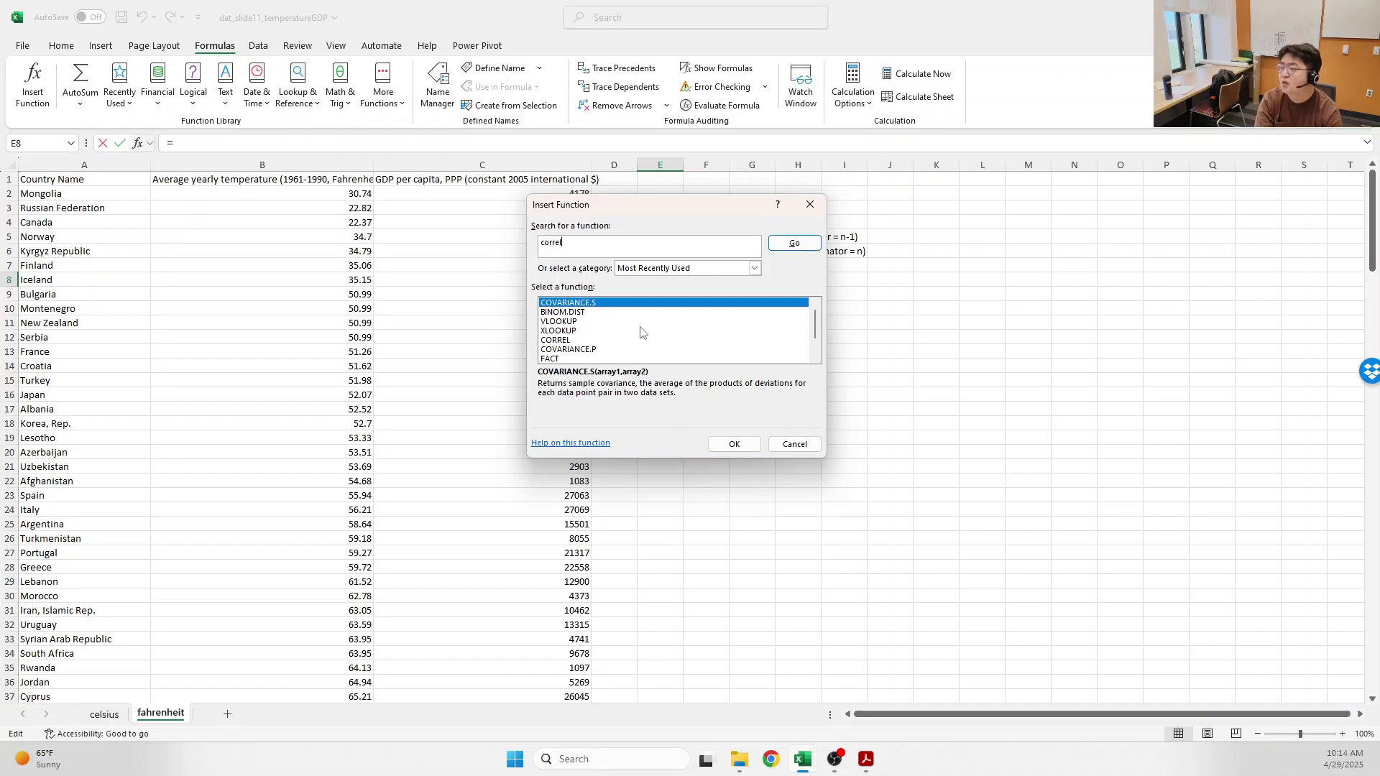
text(ation)
key(Return)
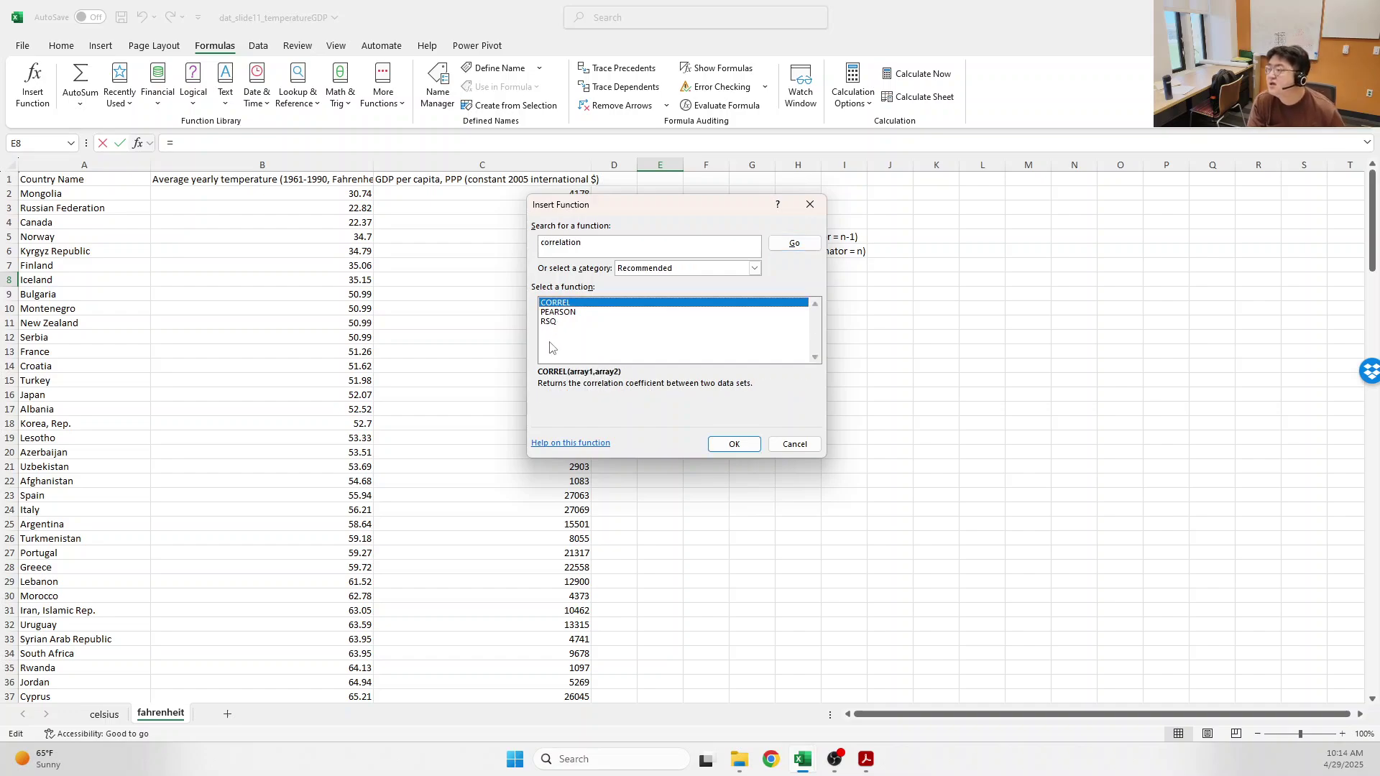
- Compare the descriptions of PEARSON and RSQ with CORREL, and choose the CORREL function
click(572, 315)
click(563, 323)
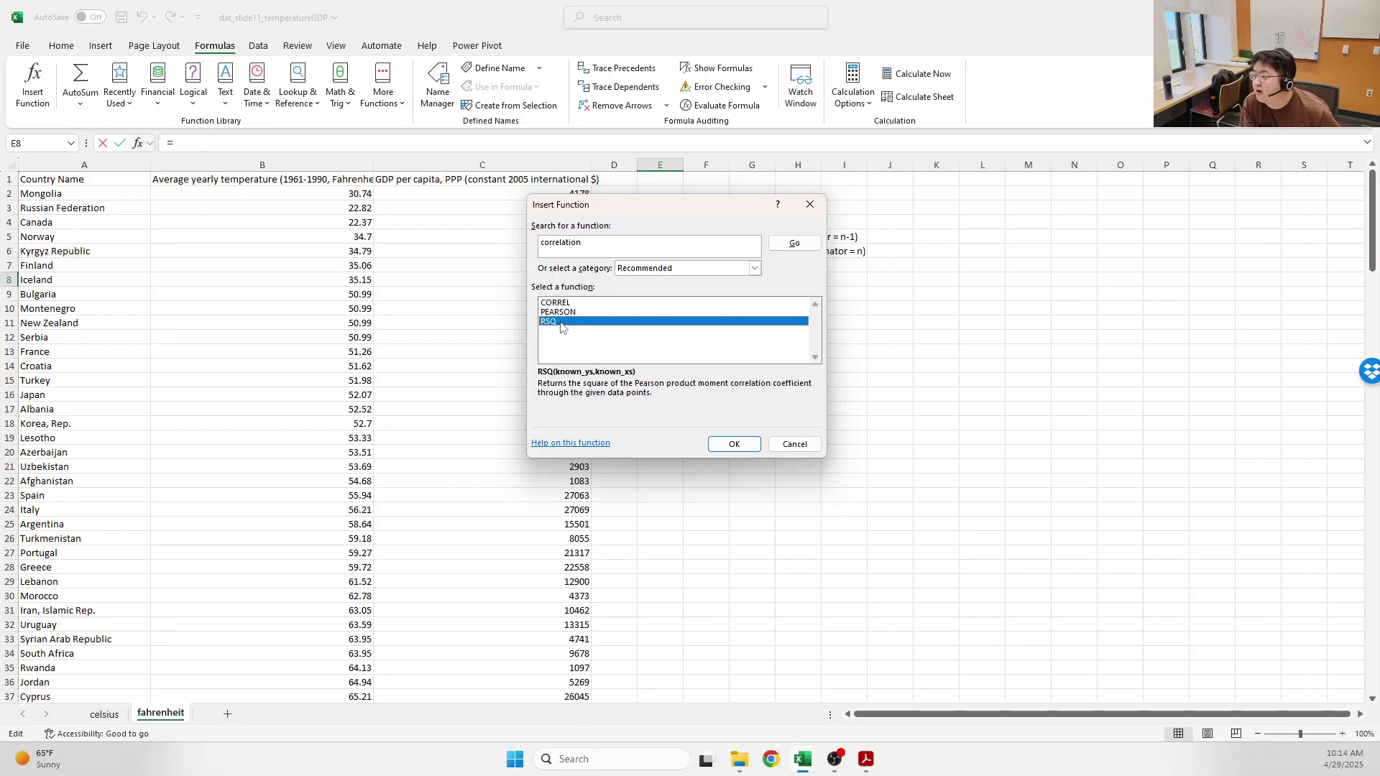
click(562, 314)
click(563, 304)
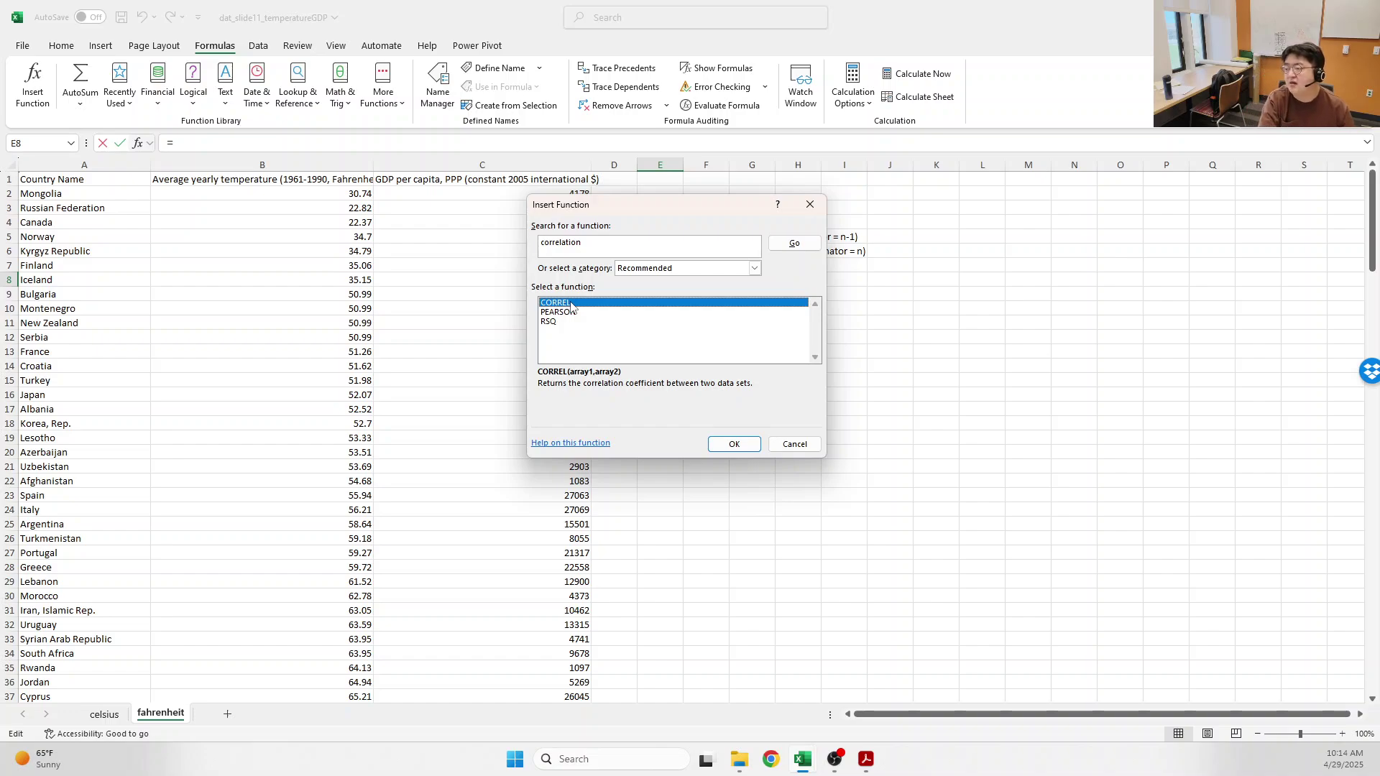
double_click(571, 305)
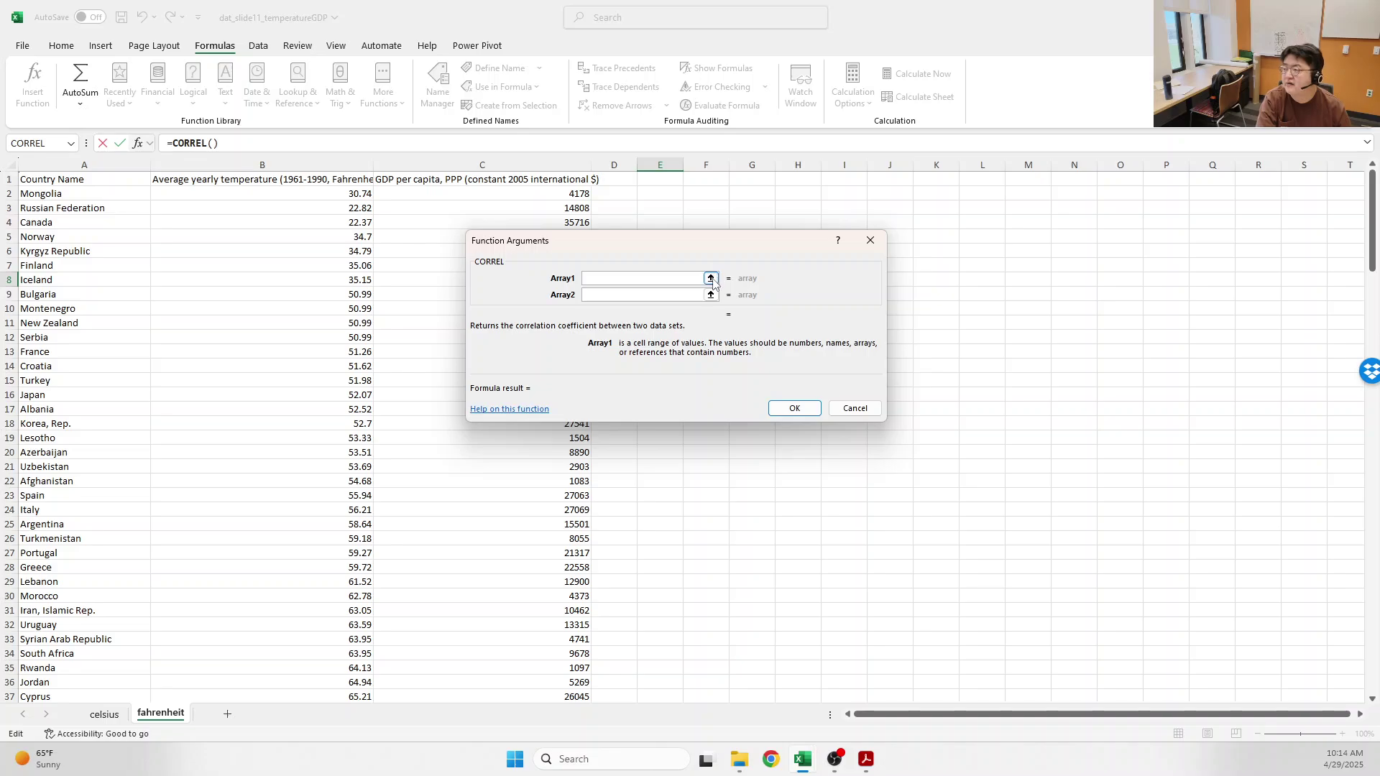
- Set the first CORREL array to the temperature range B2:B184
click(708, 278)
drag(352, 194, 352, 710)
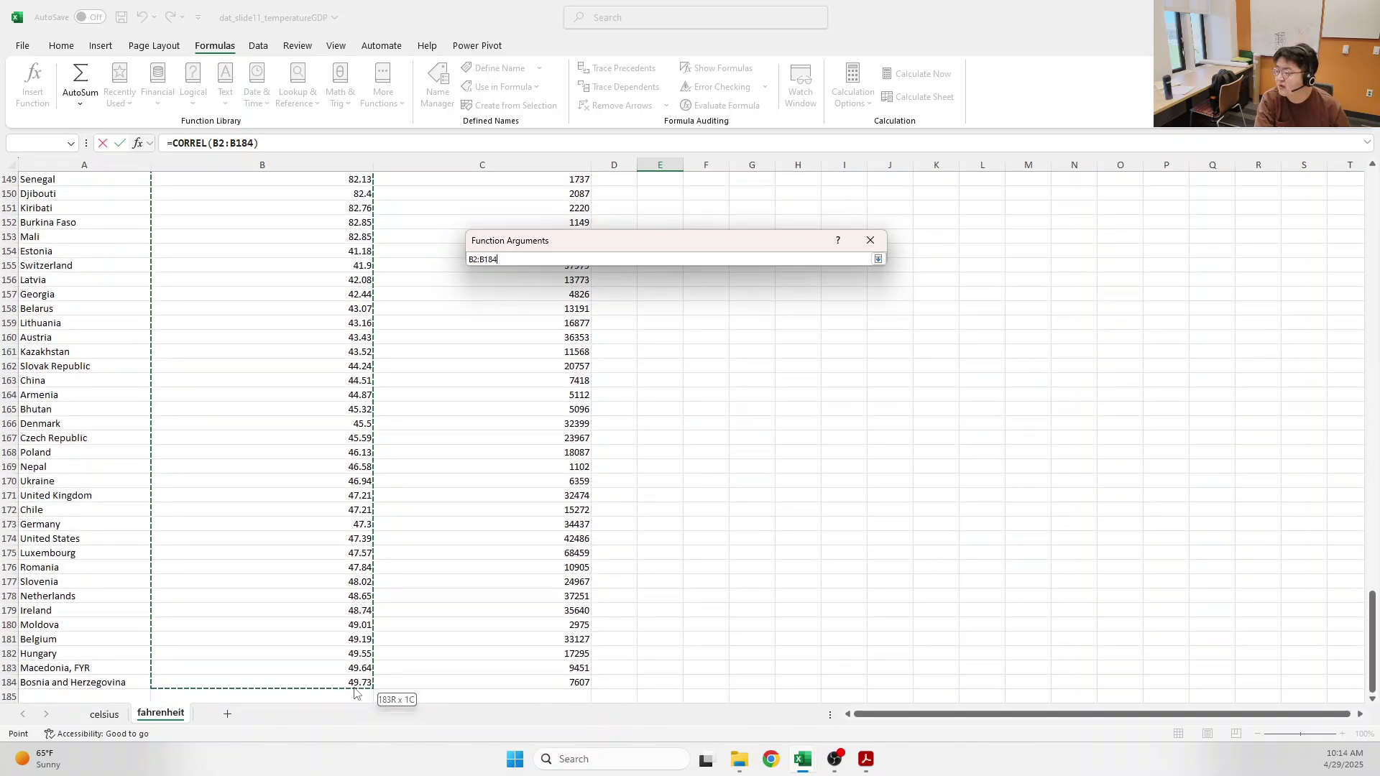
click(878, 259)
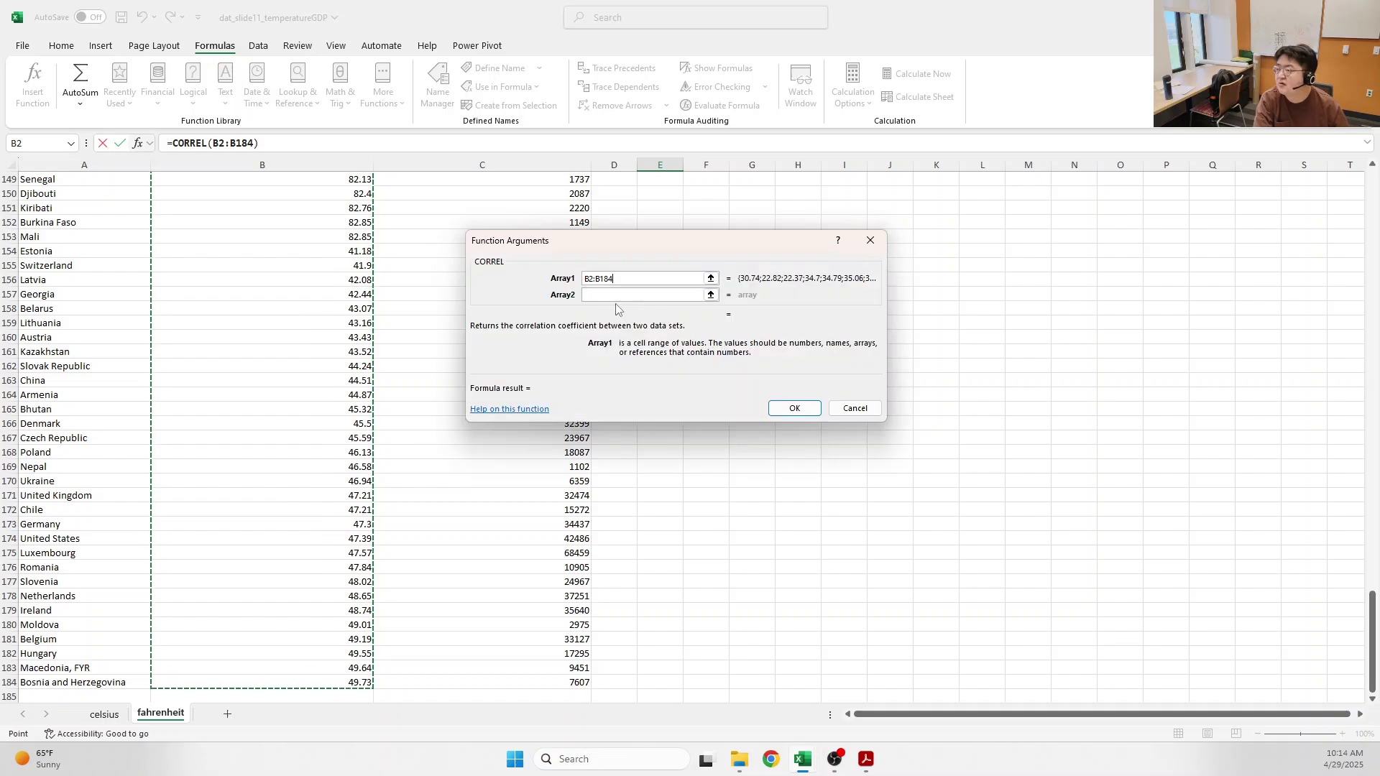
- Set the second CORREL array to the GDP per capita range C2:C184 and confirm the function
click(622, 298)
click(710, 295)
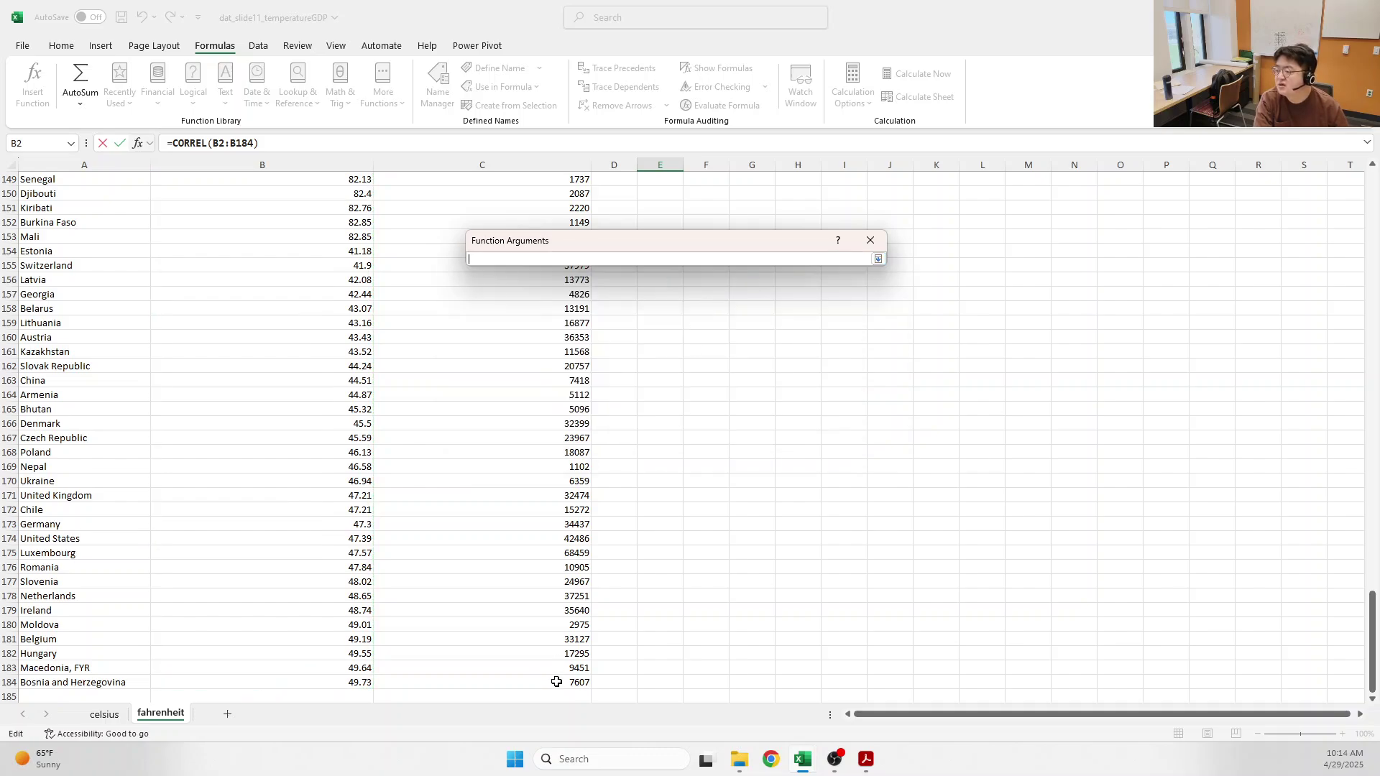
drag(556, 681, 464, 197)
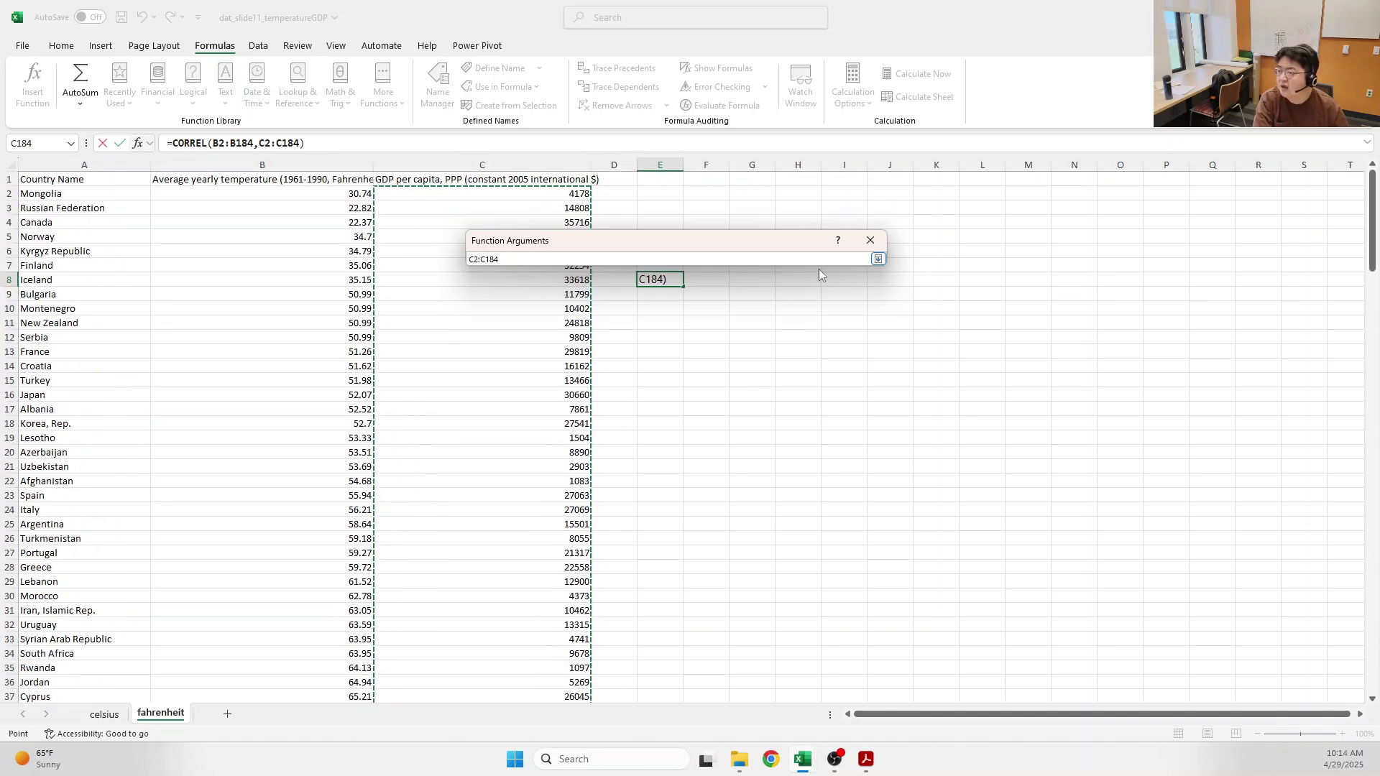
click(876, 263)
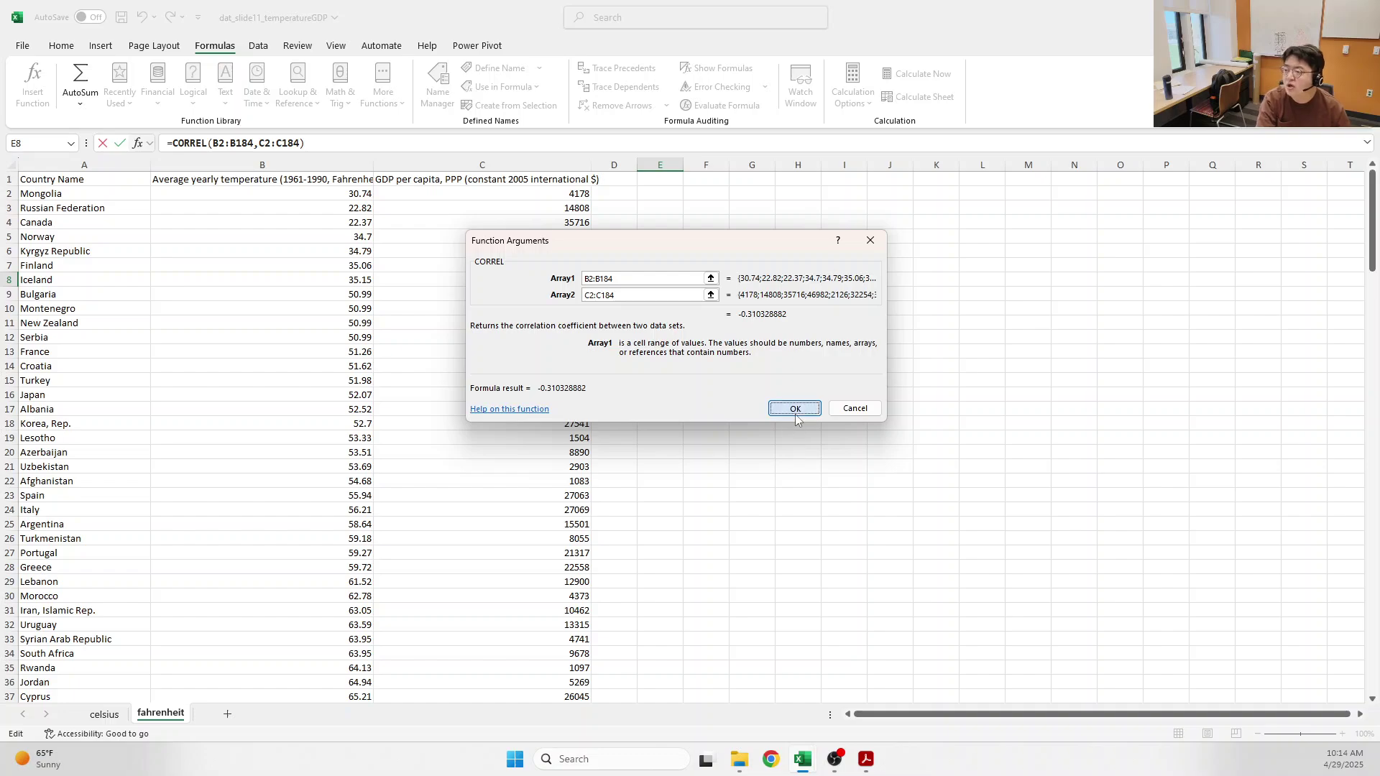
click(794, 408)
- Label the correlation result with the text "corrleation coefficient" in cell F8
click(717, 282)
click(664, 282)
click(726, 283)
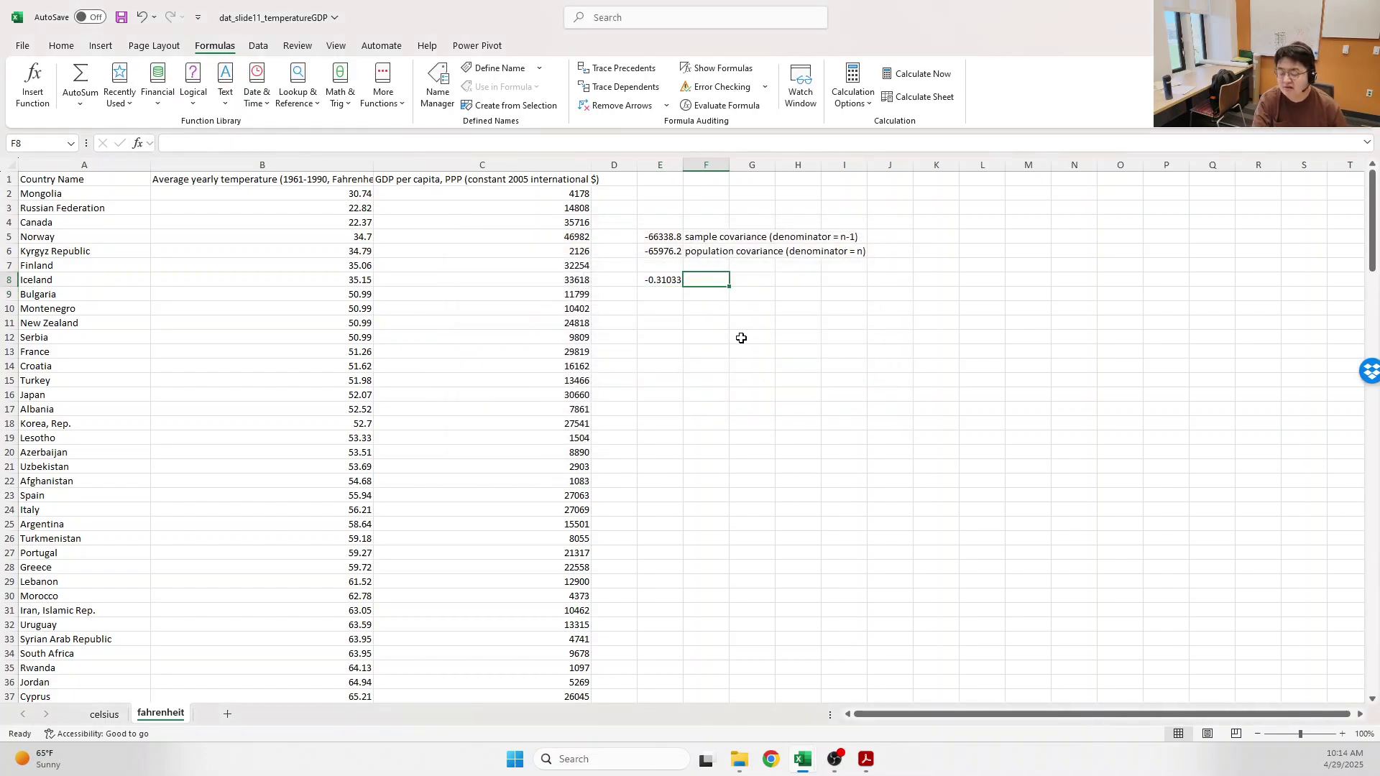
text(corrleation co)
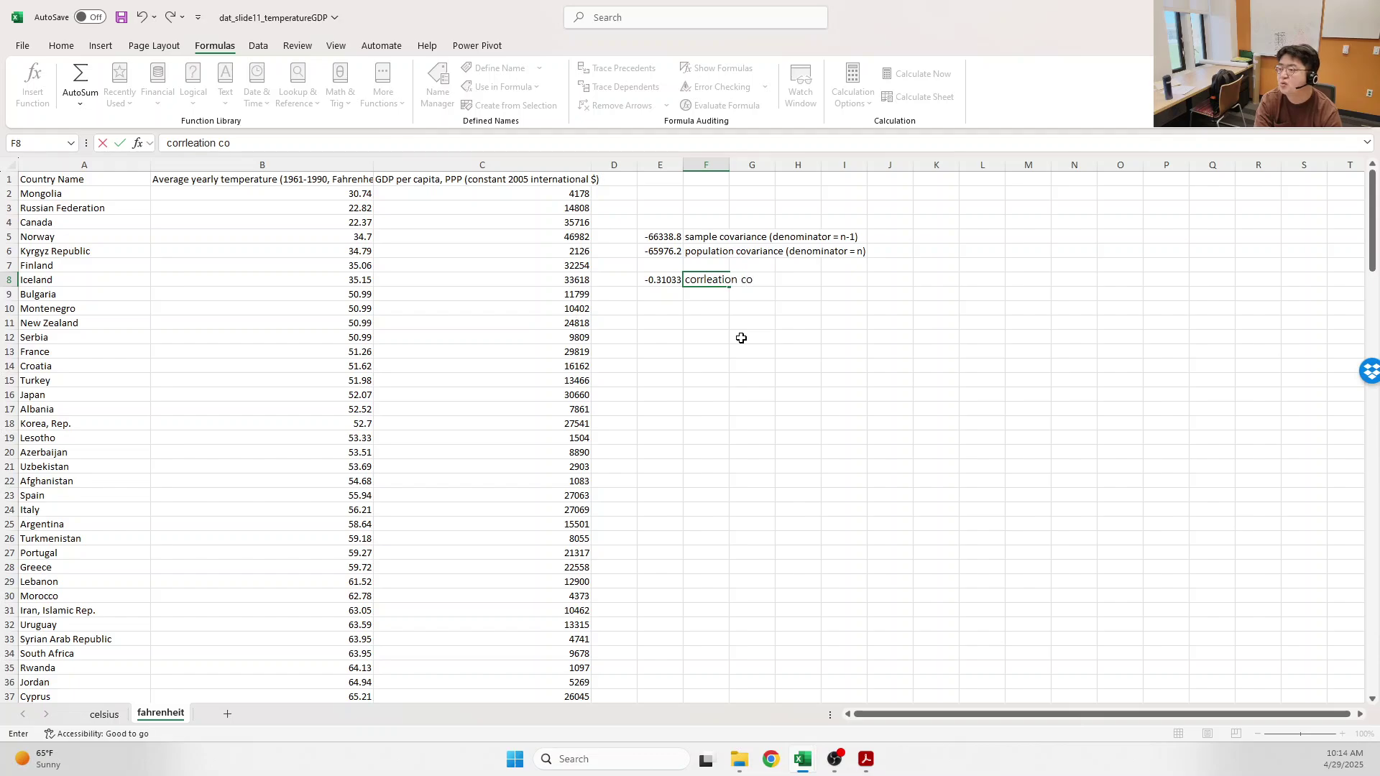
text(efficient)
key(Return)
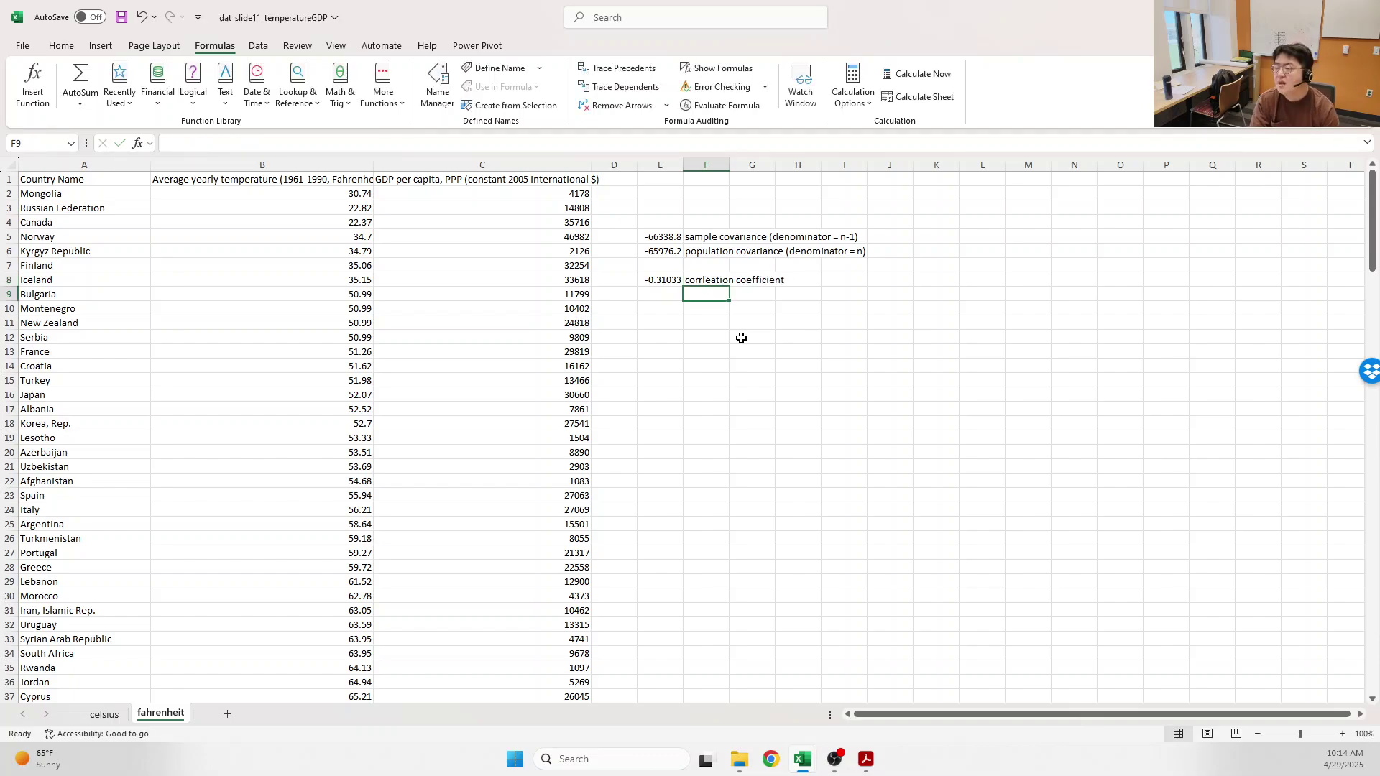
- Review the correlation formula in E8 with its label, and the two covariance results in E5:E6
key(Up)
key(Left)
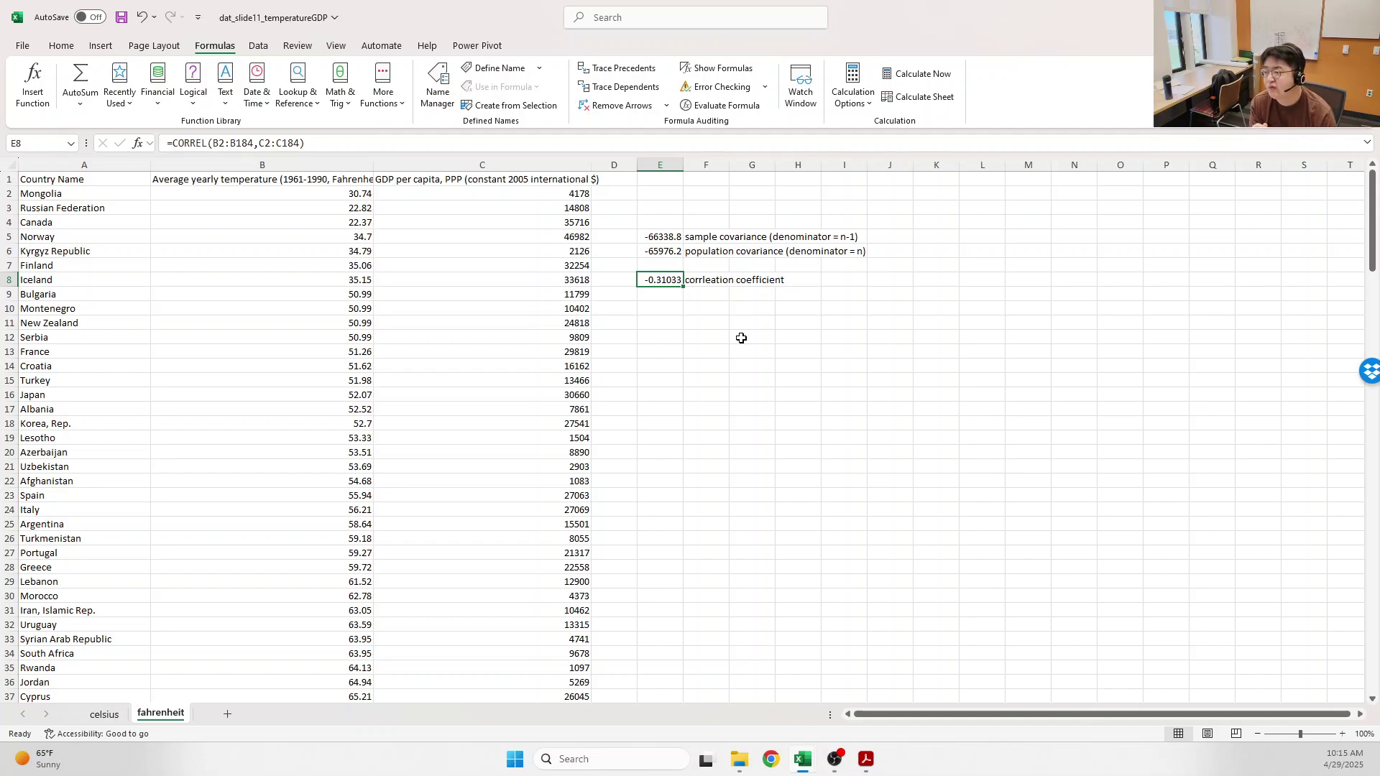
key(Right)
key(Left)
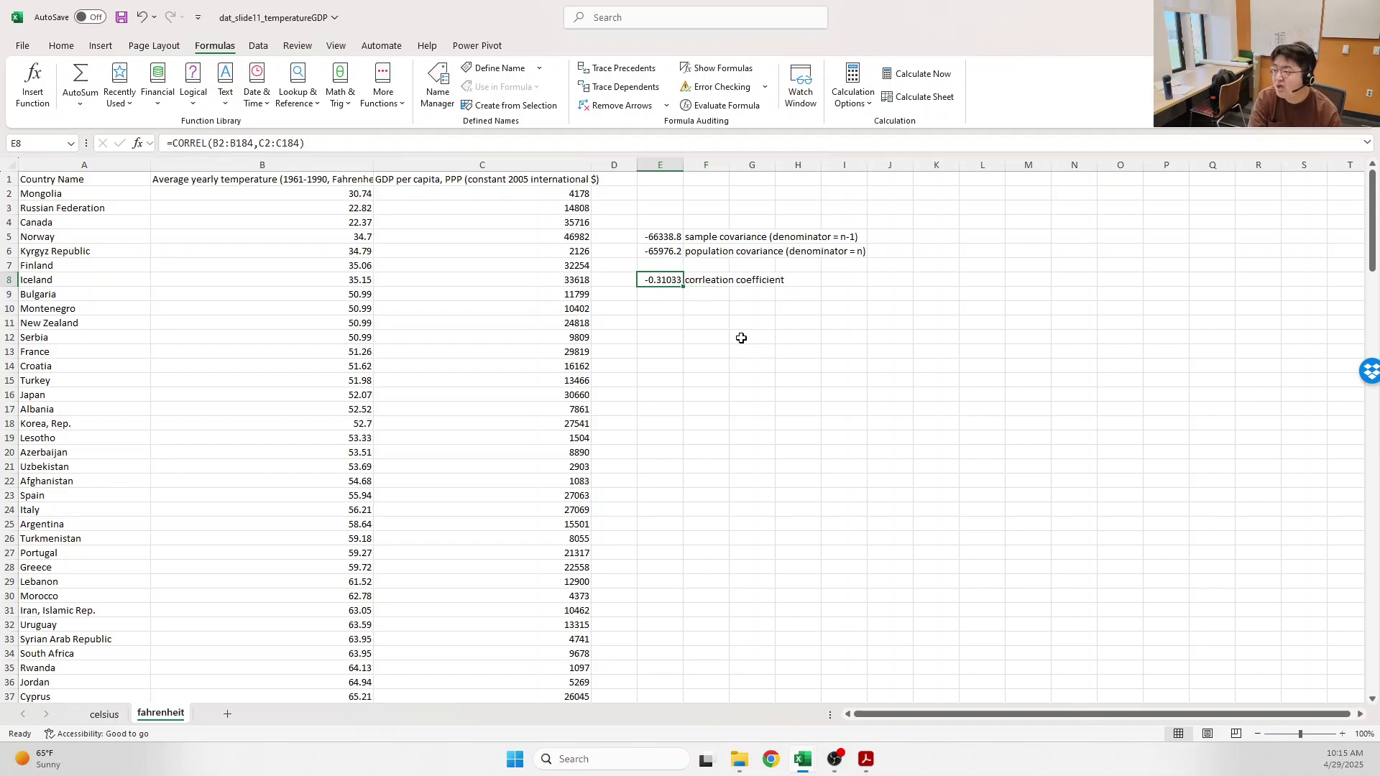
key(Right)
key(Left)
key(Right)
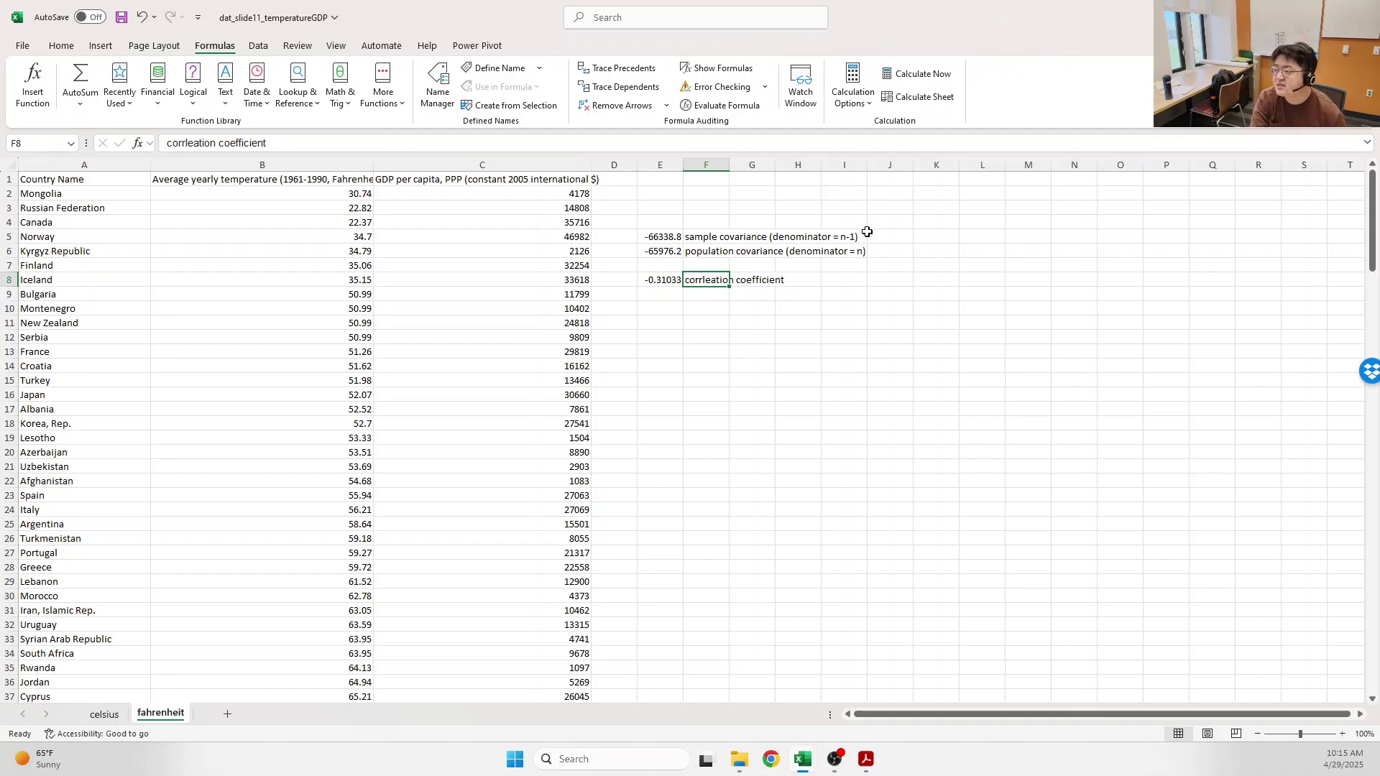
drag(659, 237, 659, 253)
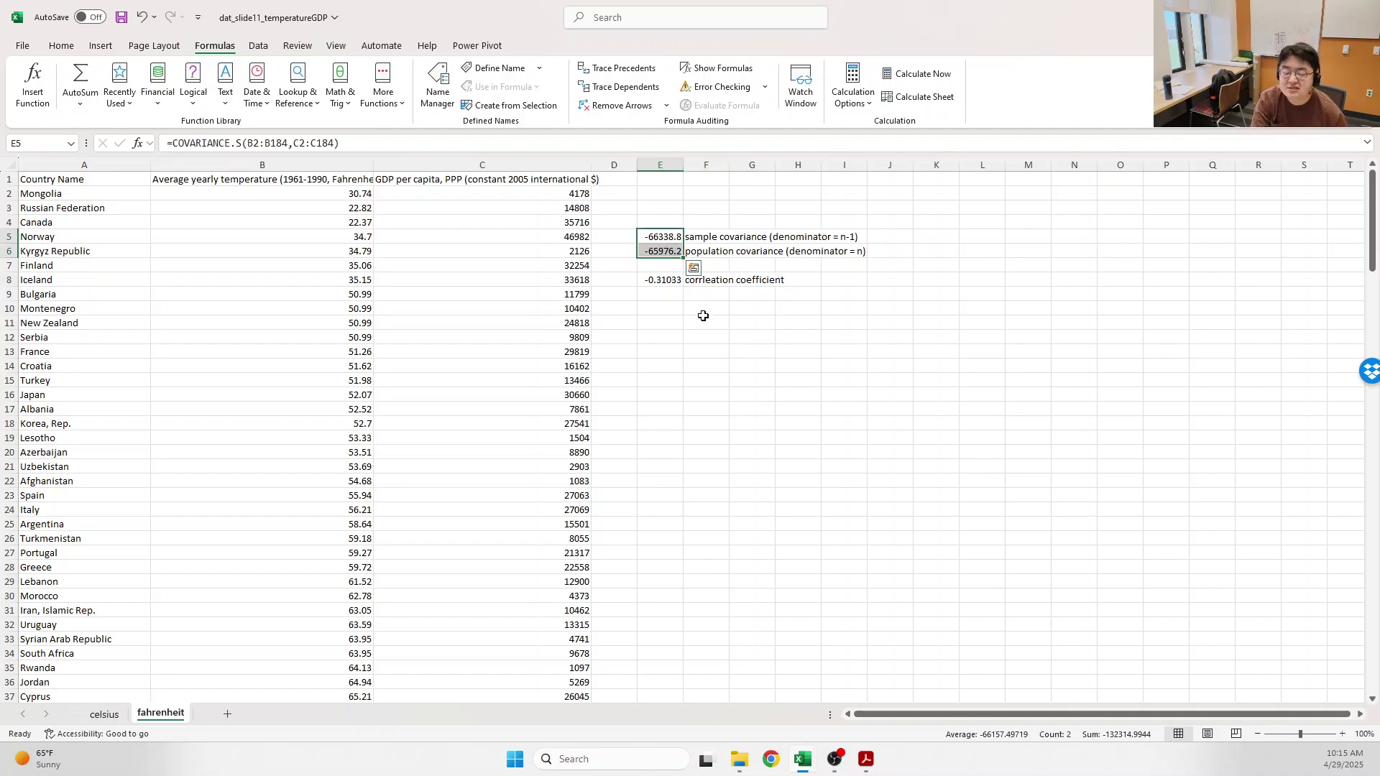
- Calculate the sample standard deviation of the temperature range B2:B184 in cell E11 with STDEV.S
click(660, 323)
text(=st)
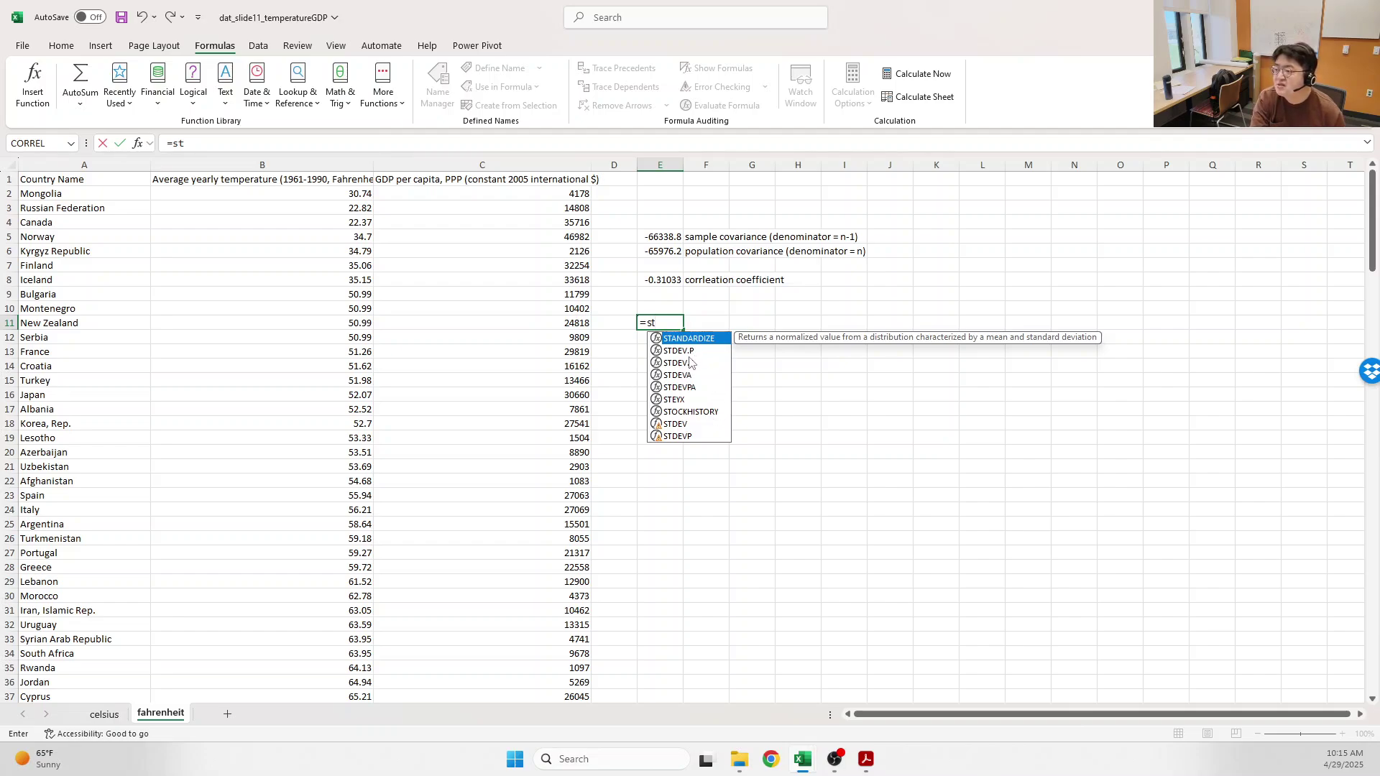
text(d)
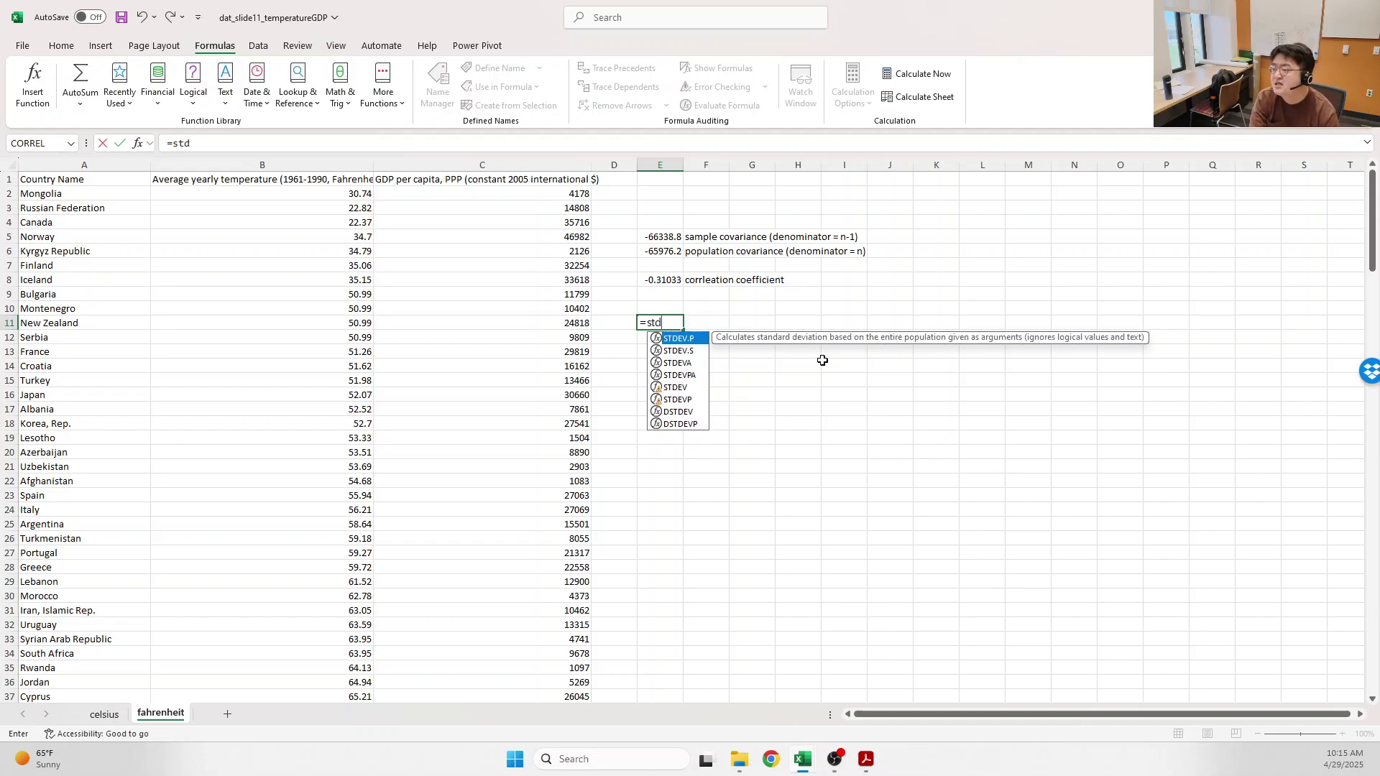
text(ev.)
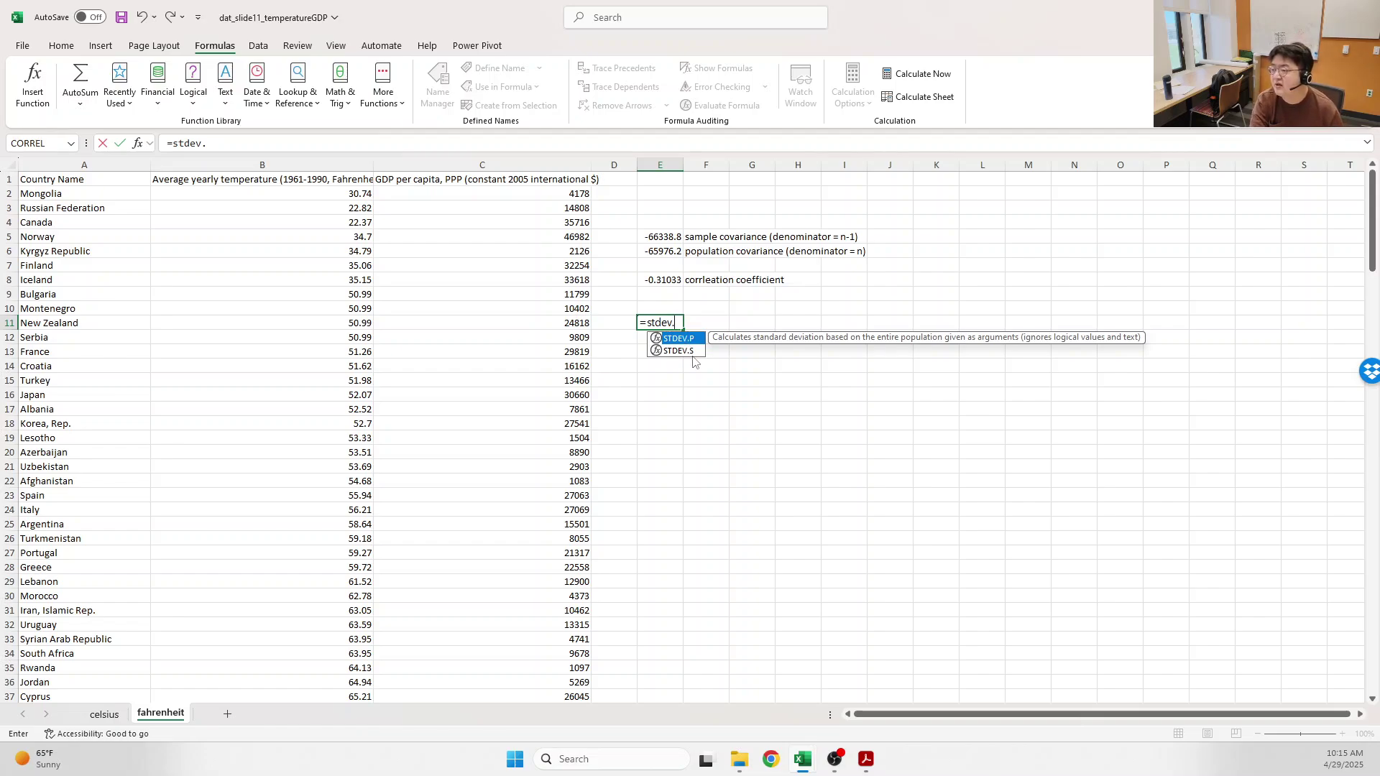
text(s)
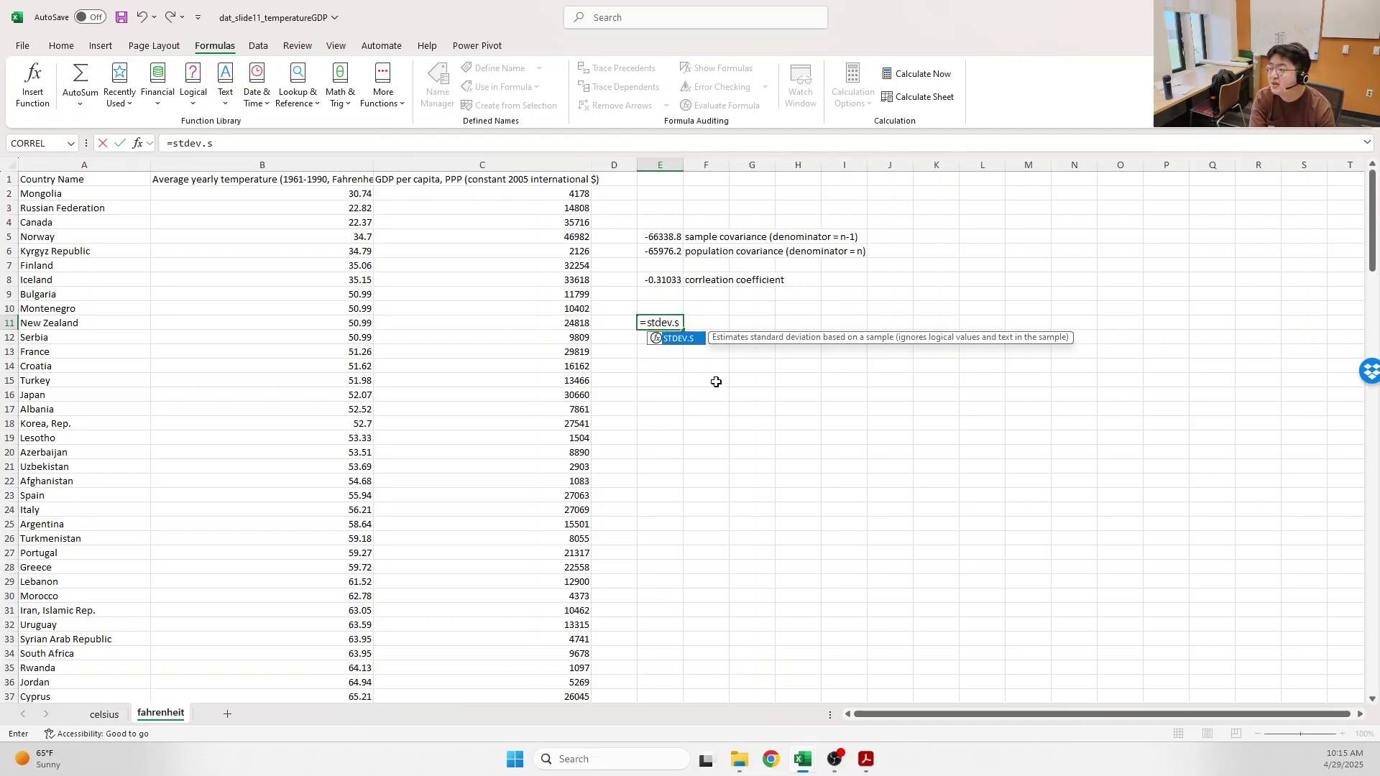
text(()
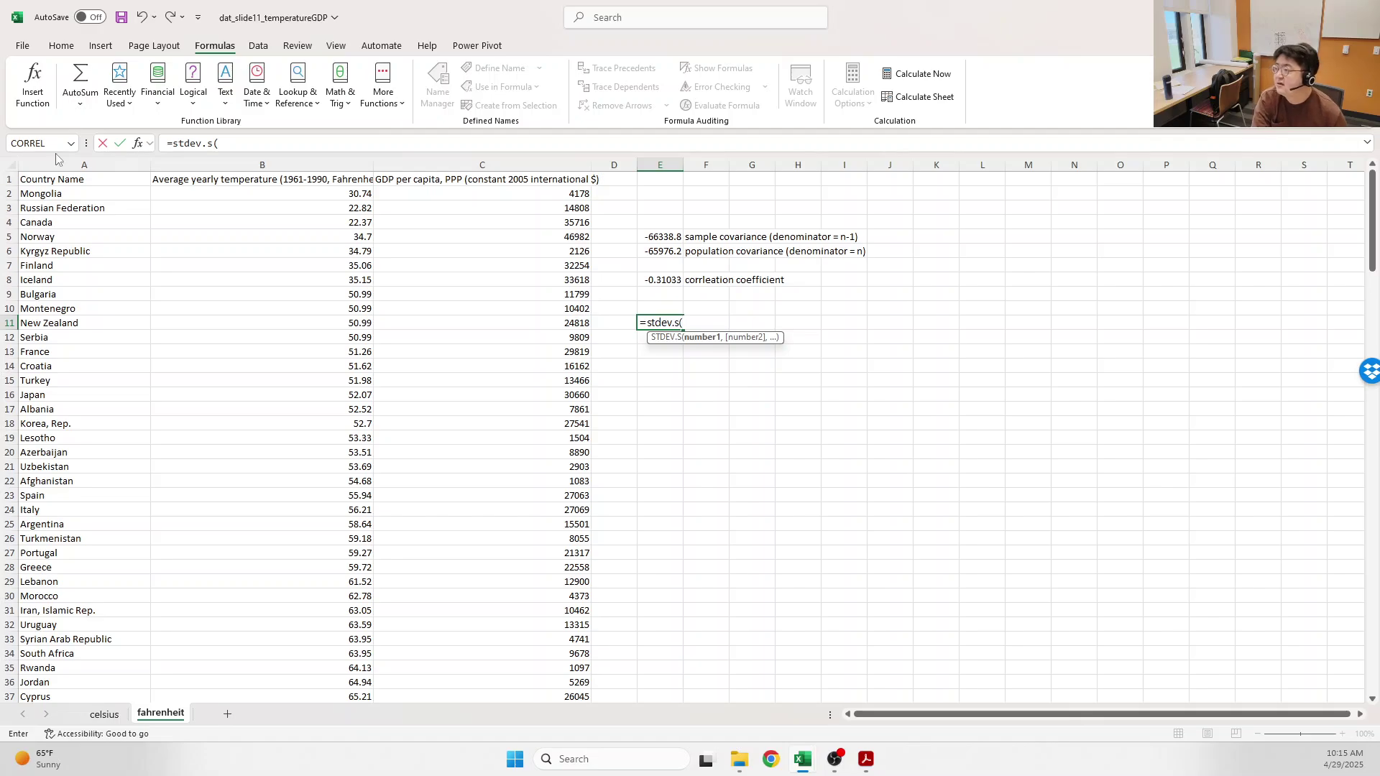
drag(257, 191, 361, 695)
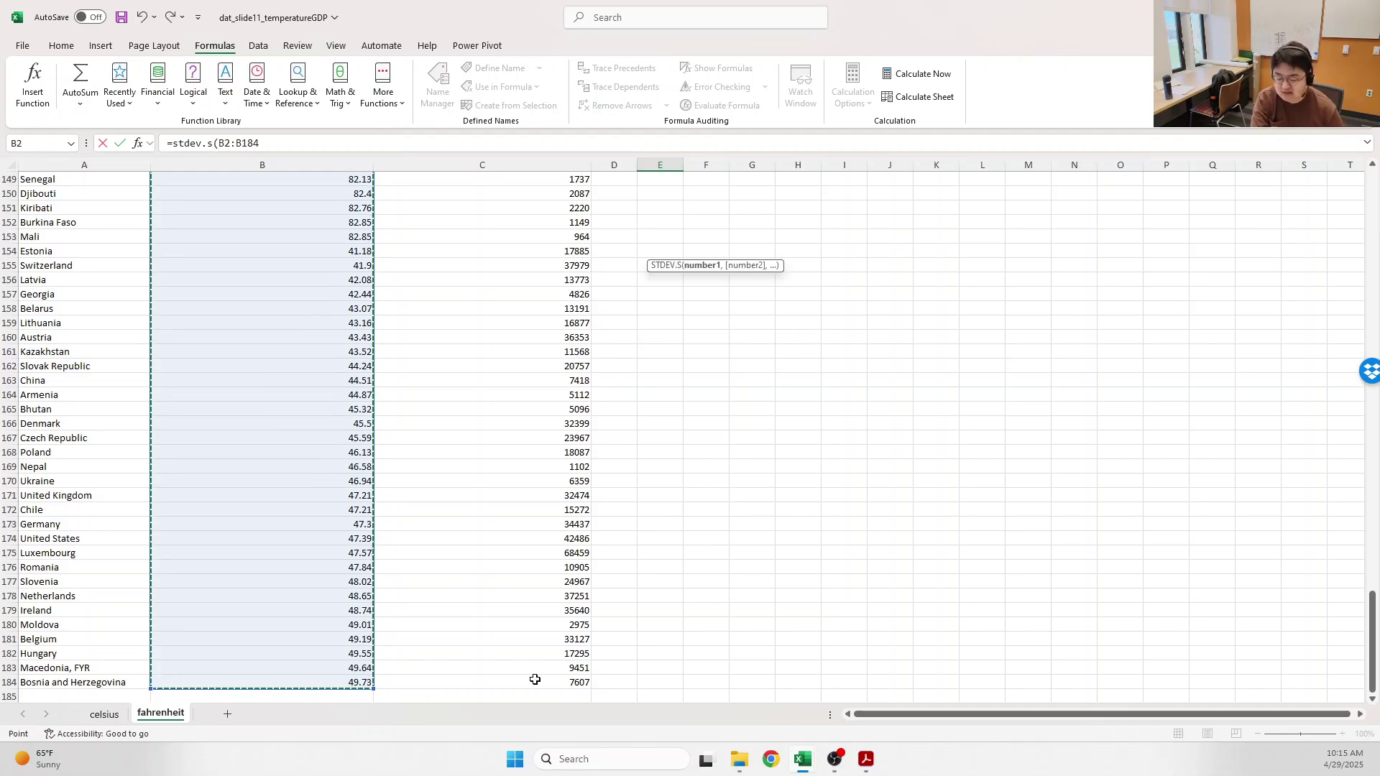
key(Return)
scroll(535, 679, up, 5)
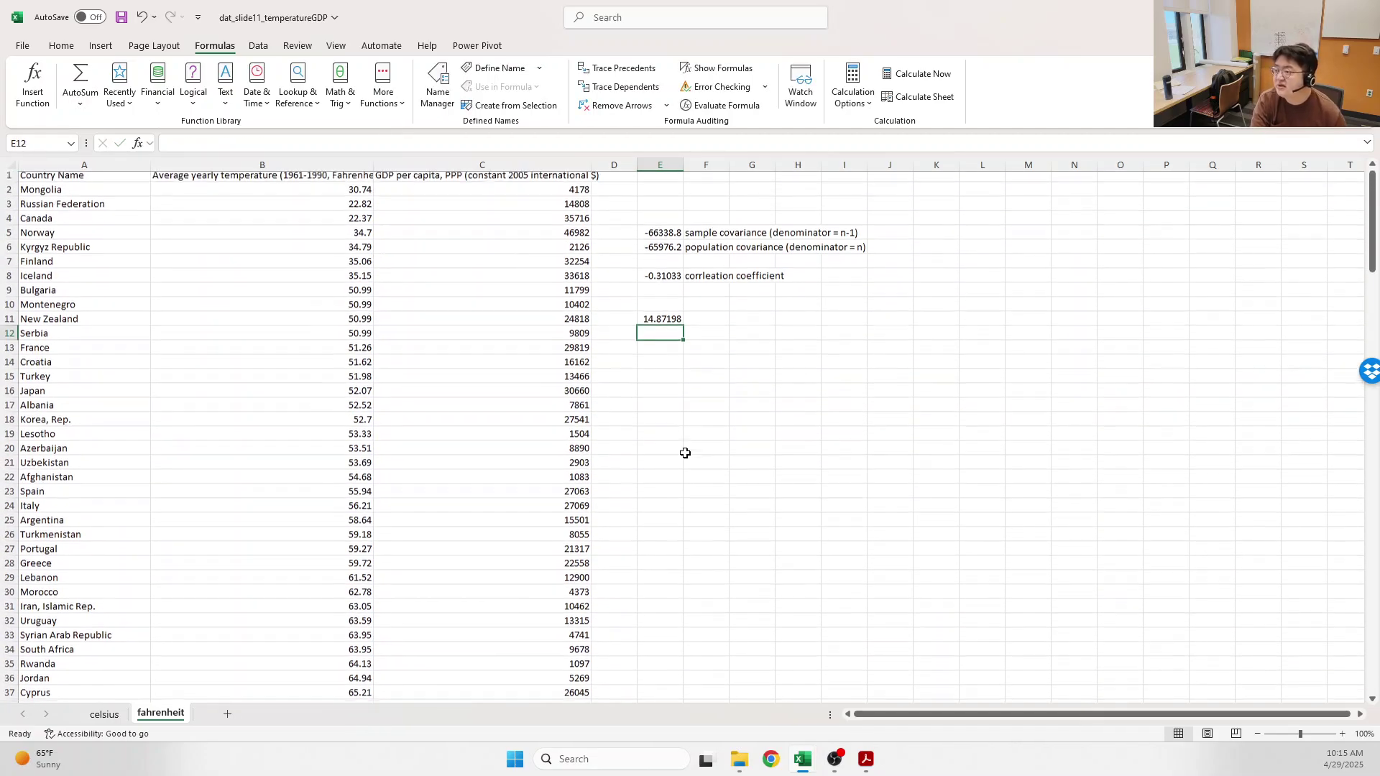
- Copy the STDEV.S formula from E11 across to F11 for the GDP per capita column and check both formulas
click(673, 323)
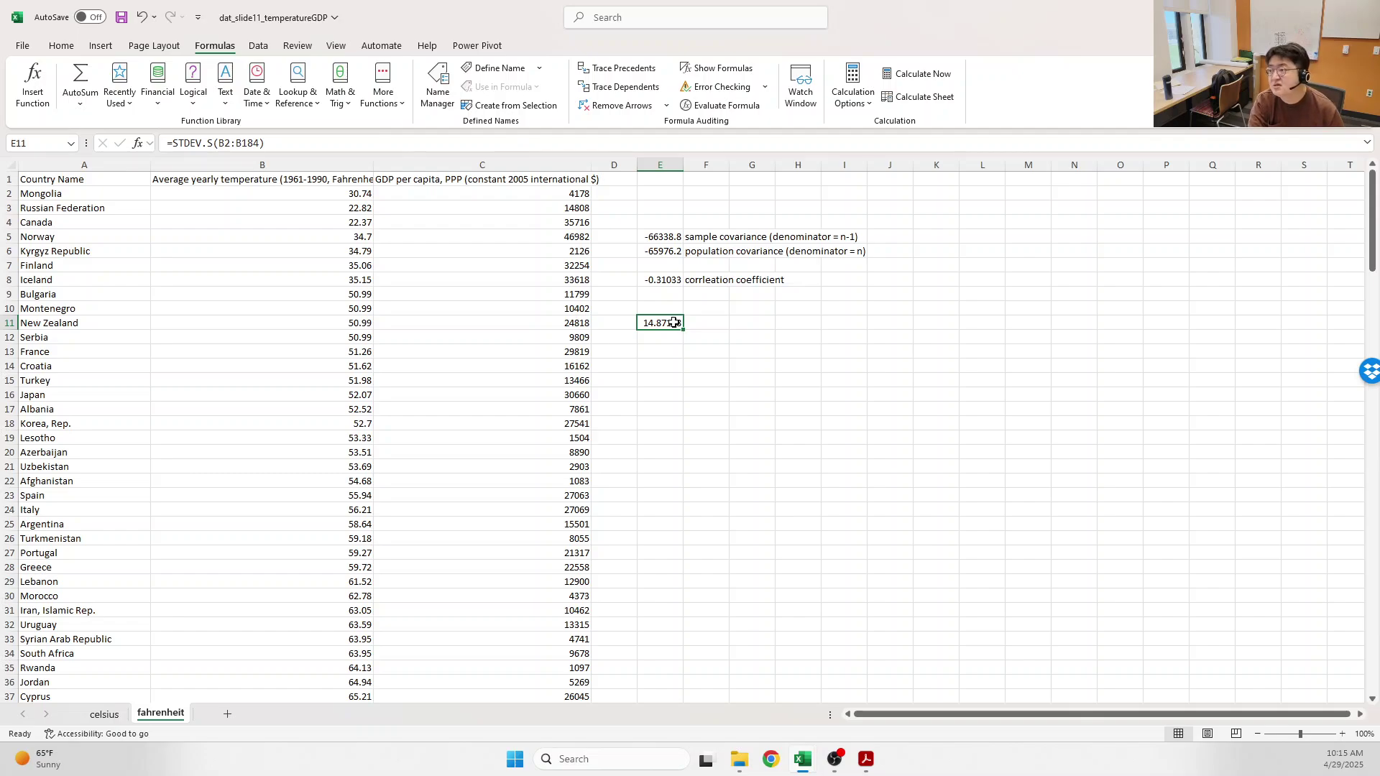
click(701, 323)
click(678, 323)
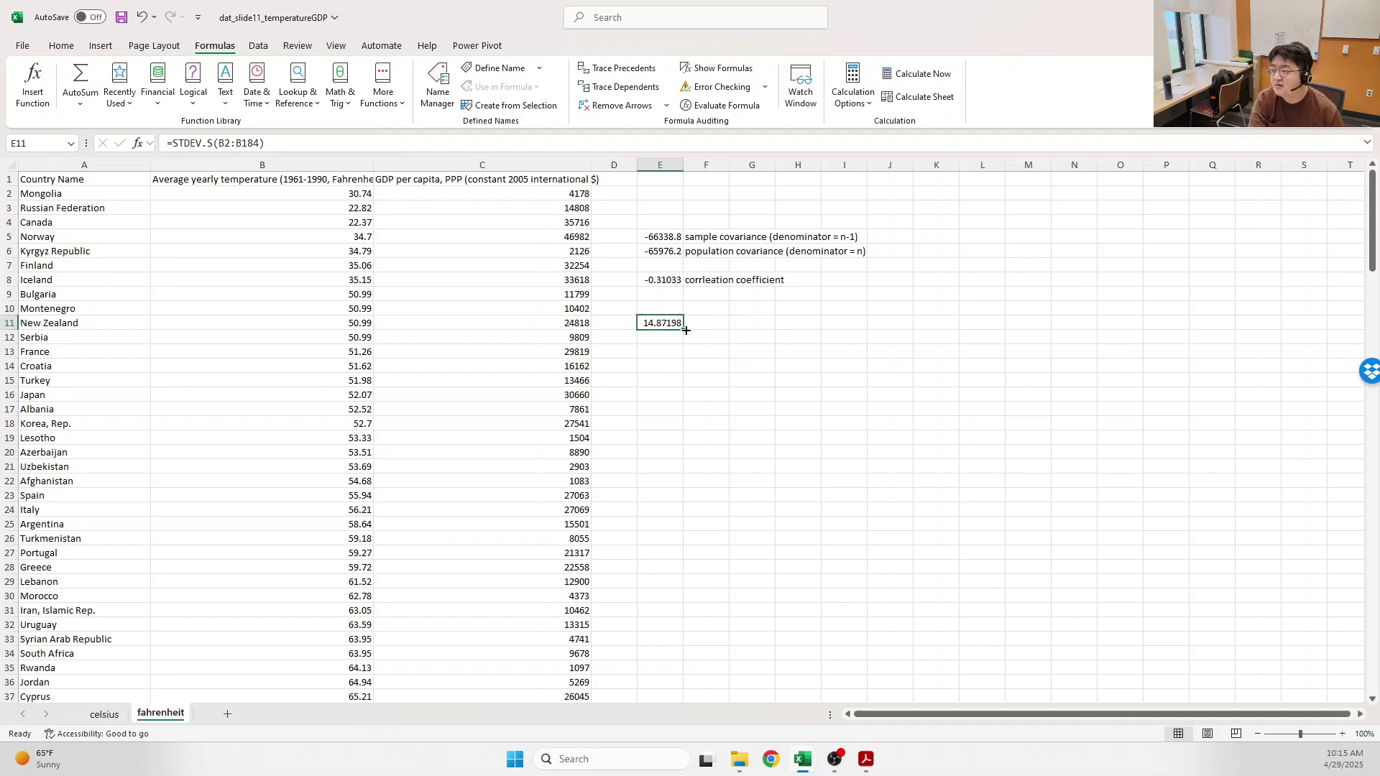
drag(682, 331, 733, 327)
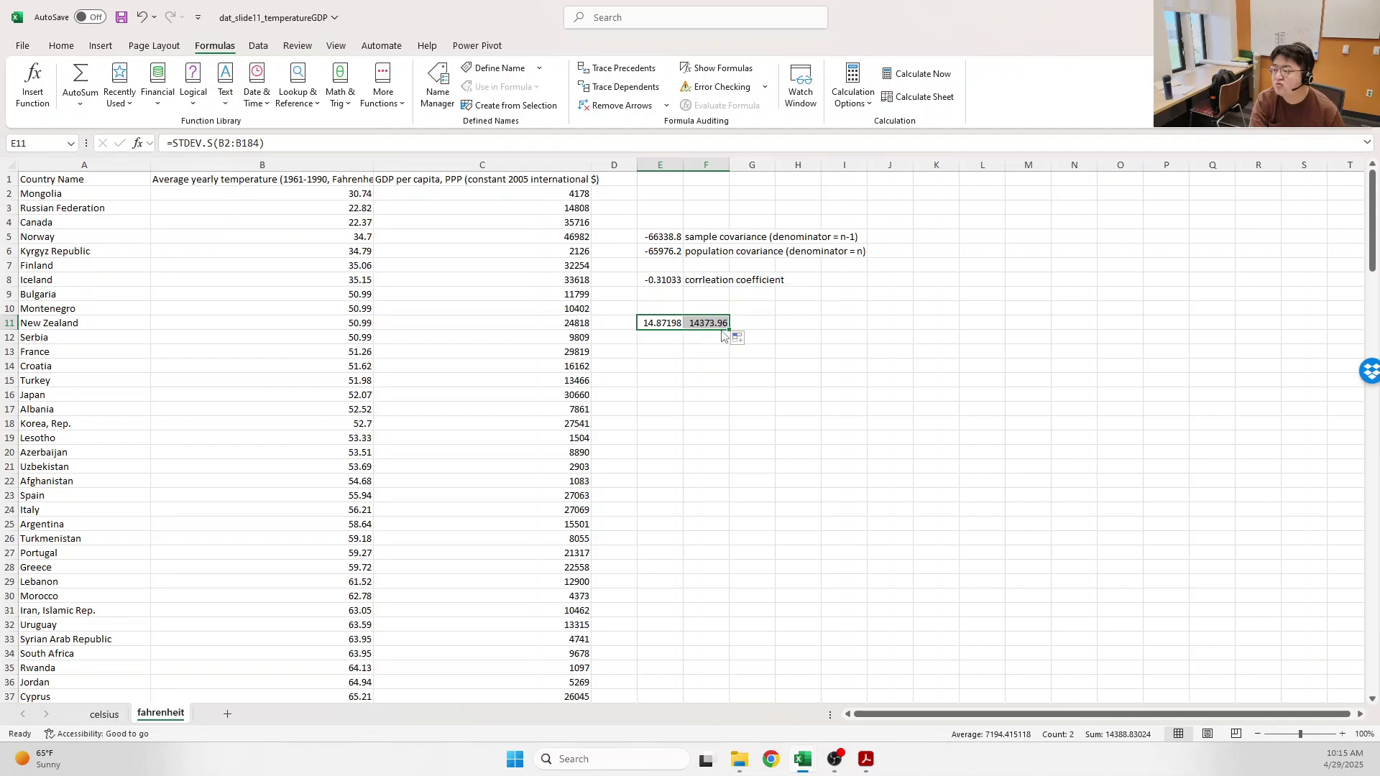
click(716, 326)
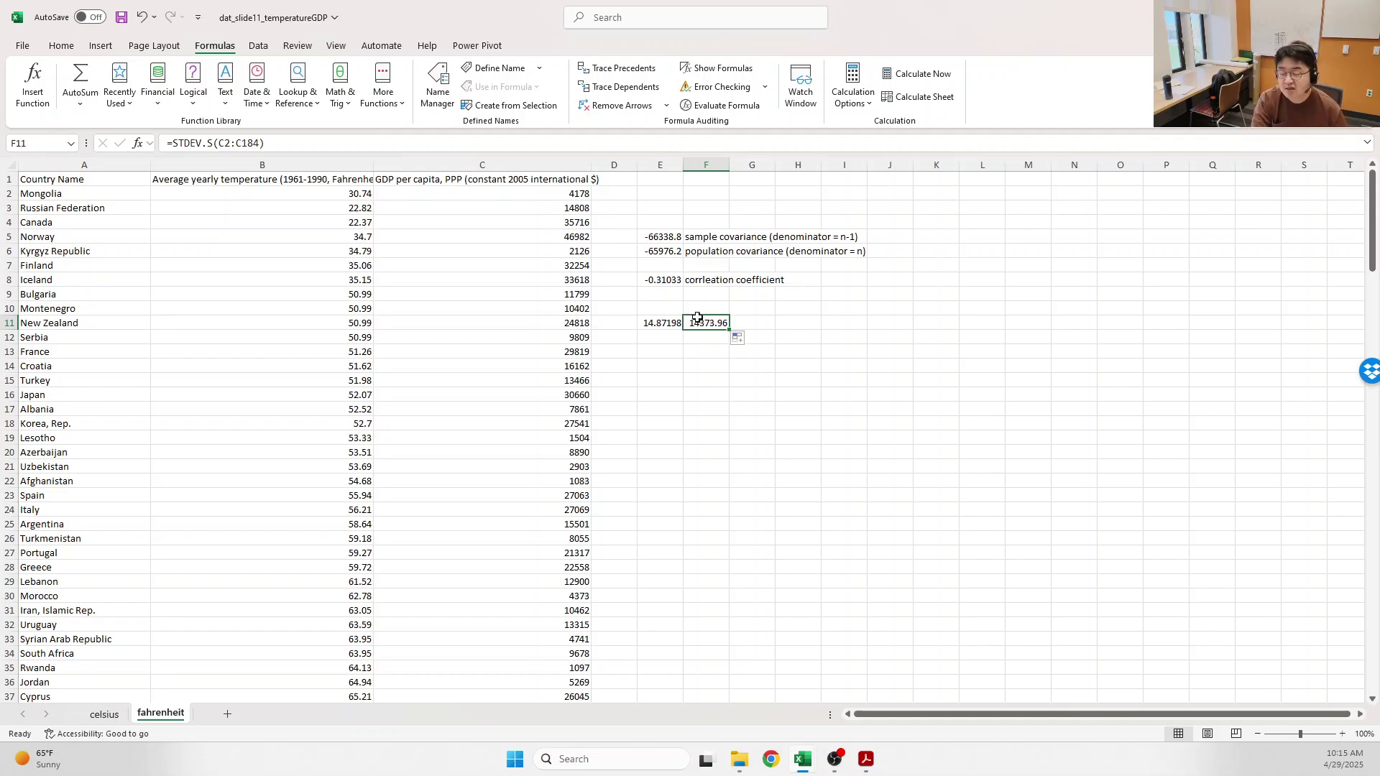
click(663, 325)
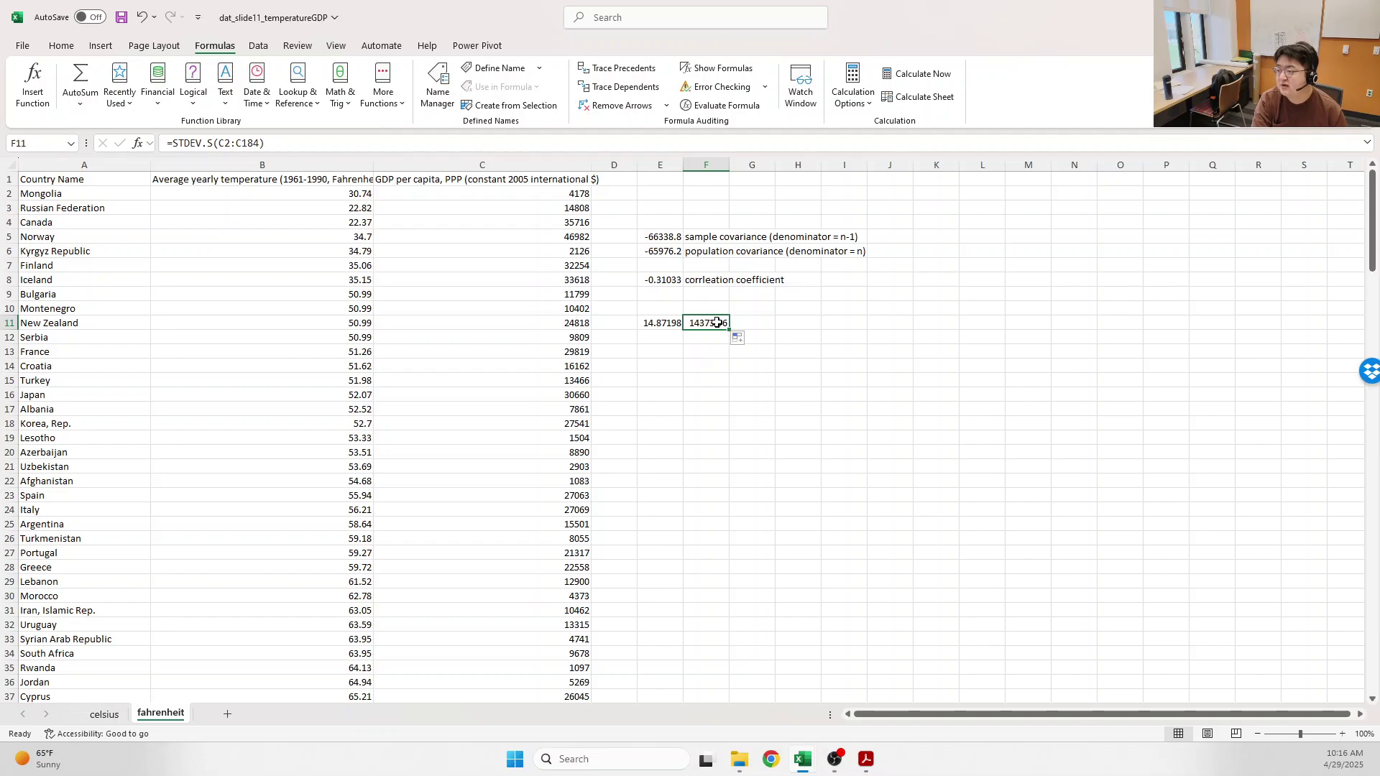
click(674, 323)
click(712, 325)
click(697, 357)
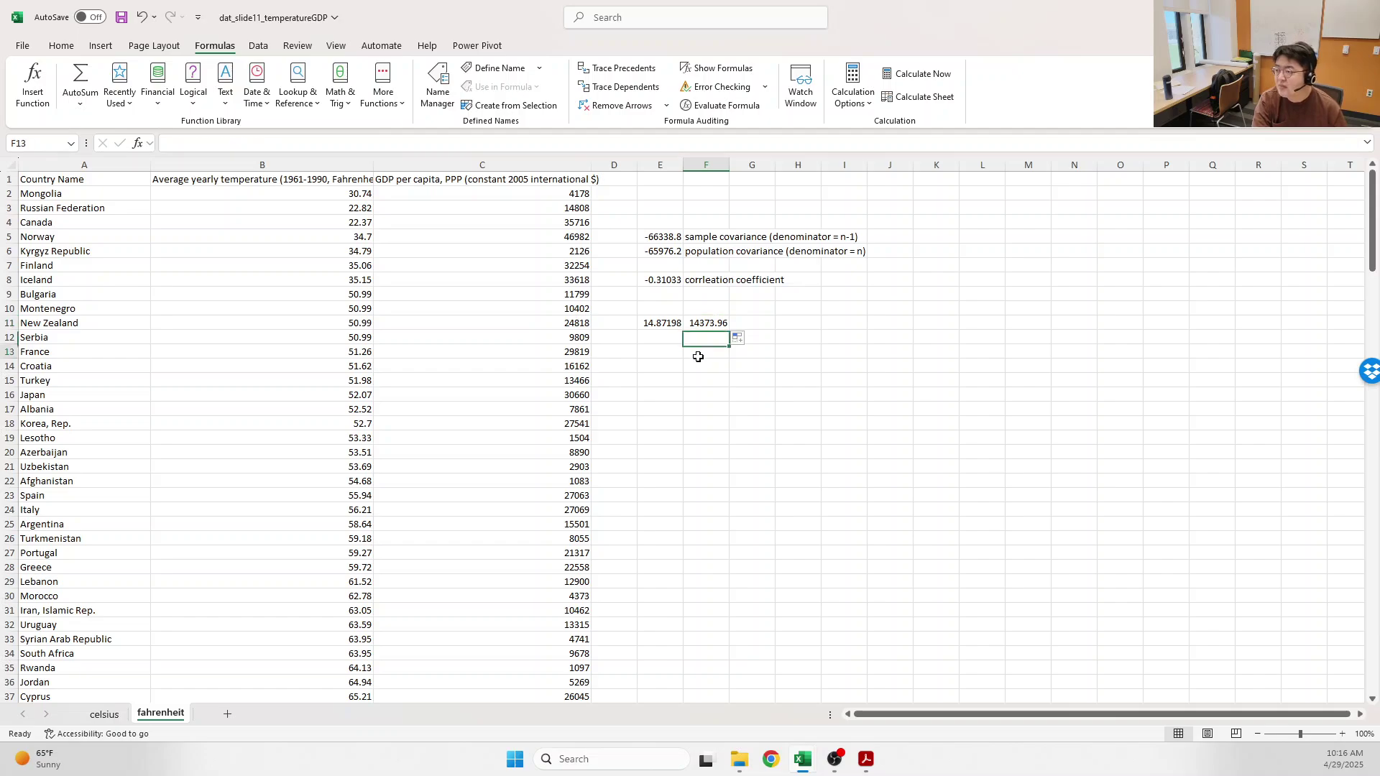
- Compute the correlation manually in E13 with =E5/(E11*F11), dividing the sample covariance by the product of the standard deviations
click(658, 353)
text(=)
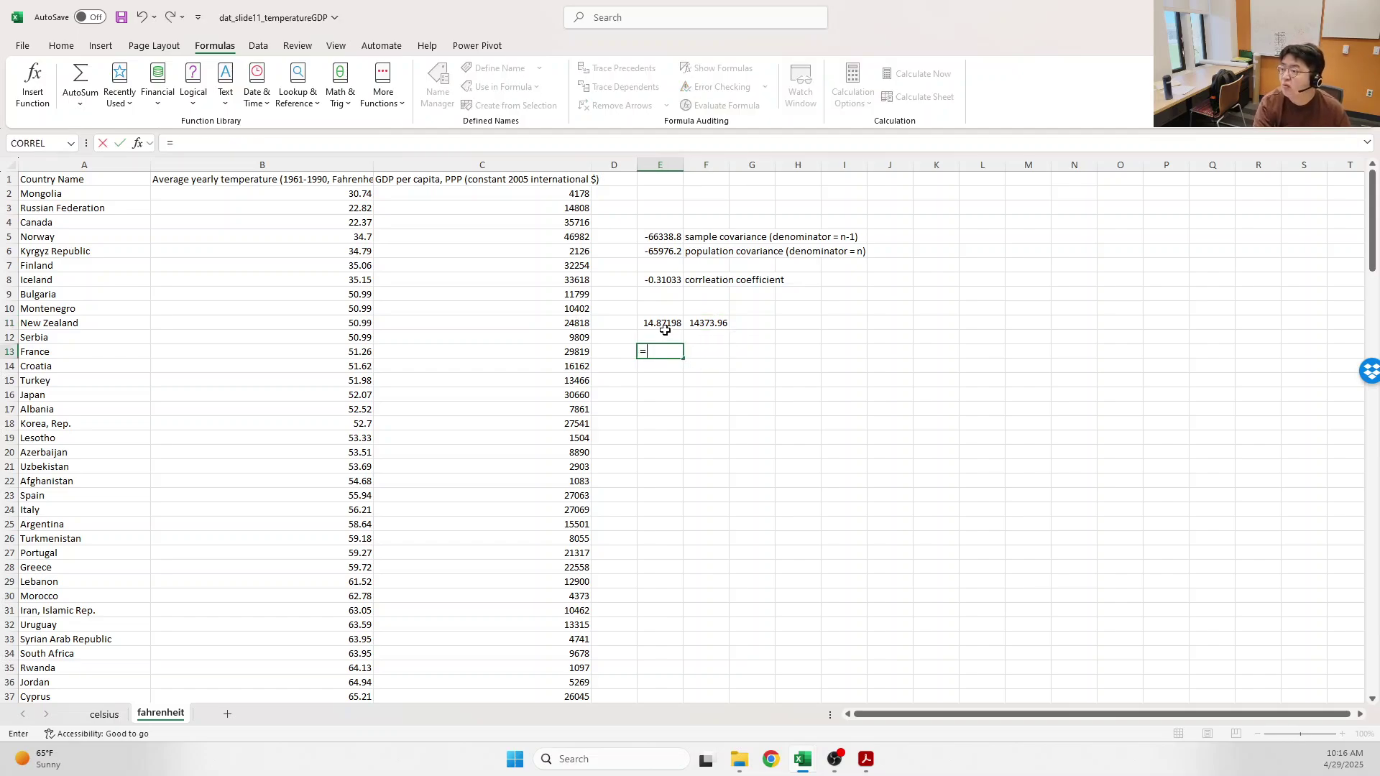
click(664, 237)
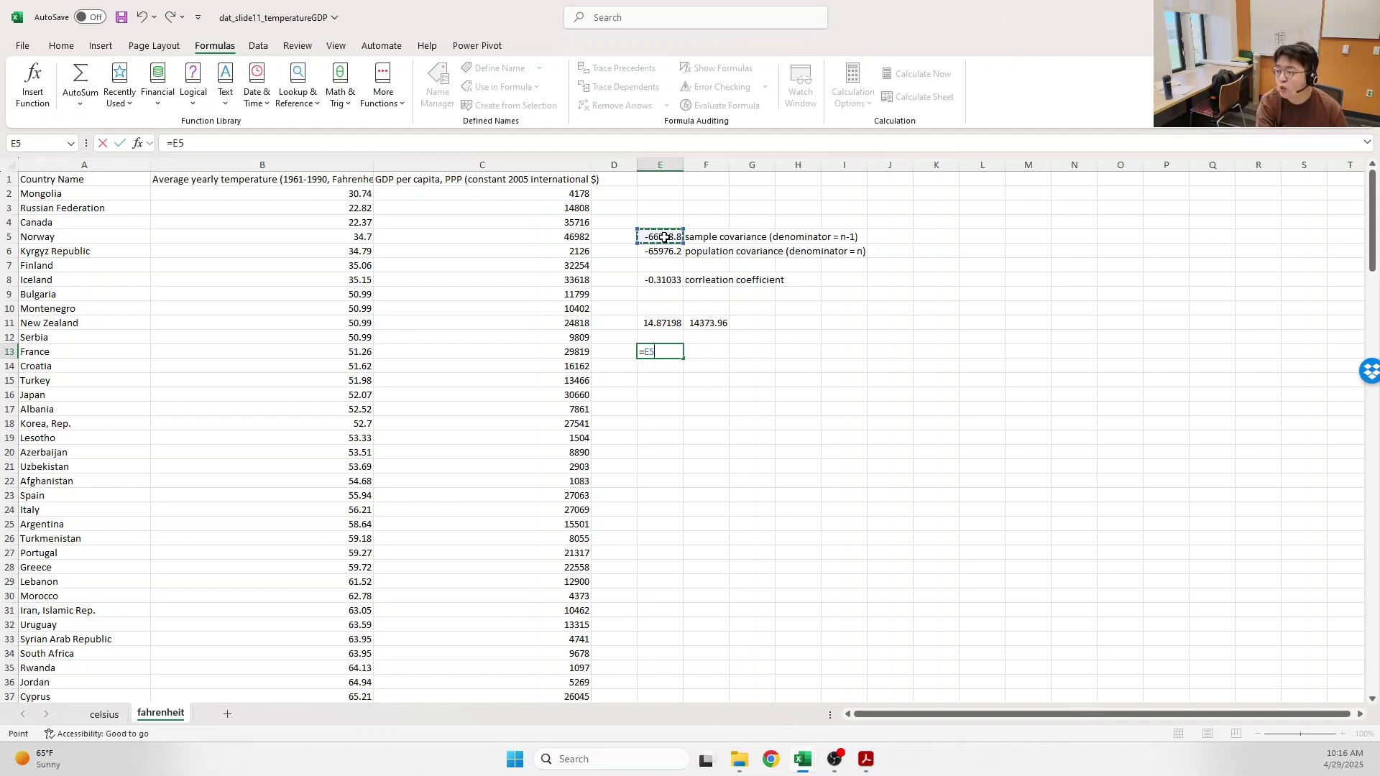
text(/)
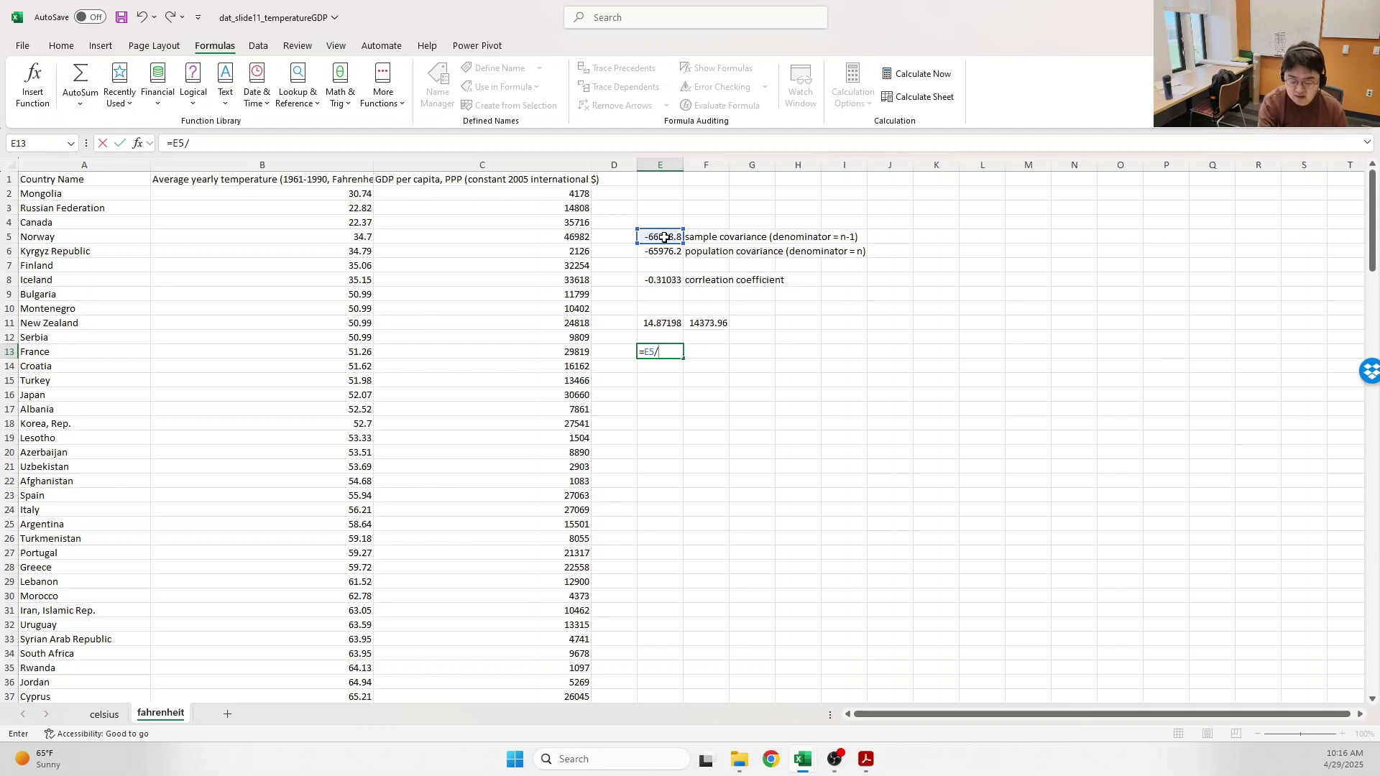
text(()
click(659, 321)
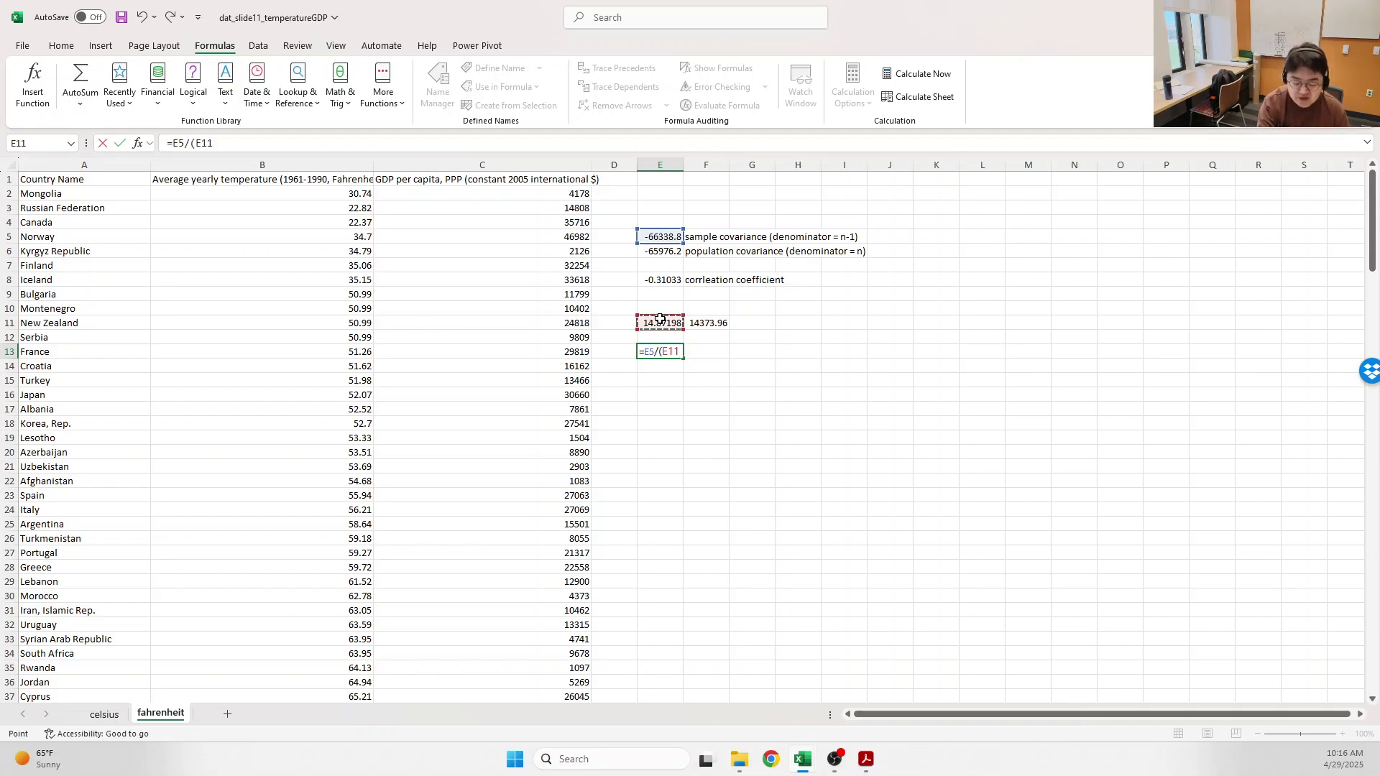
text(*)
click(698, 322)
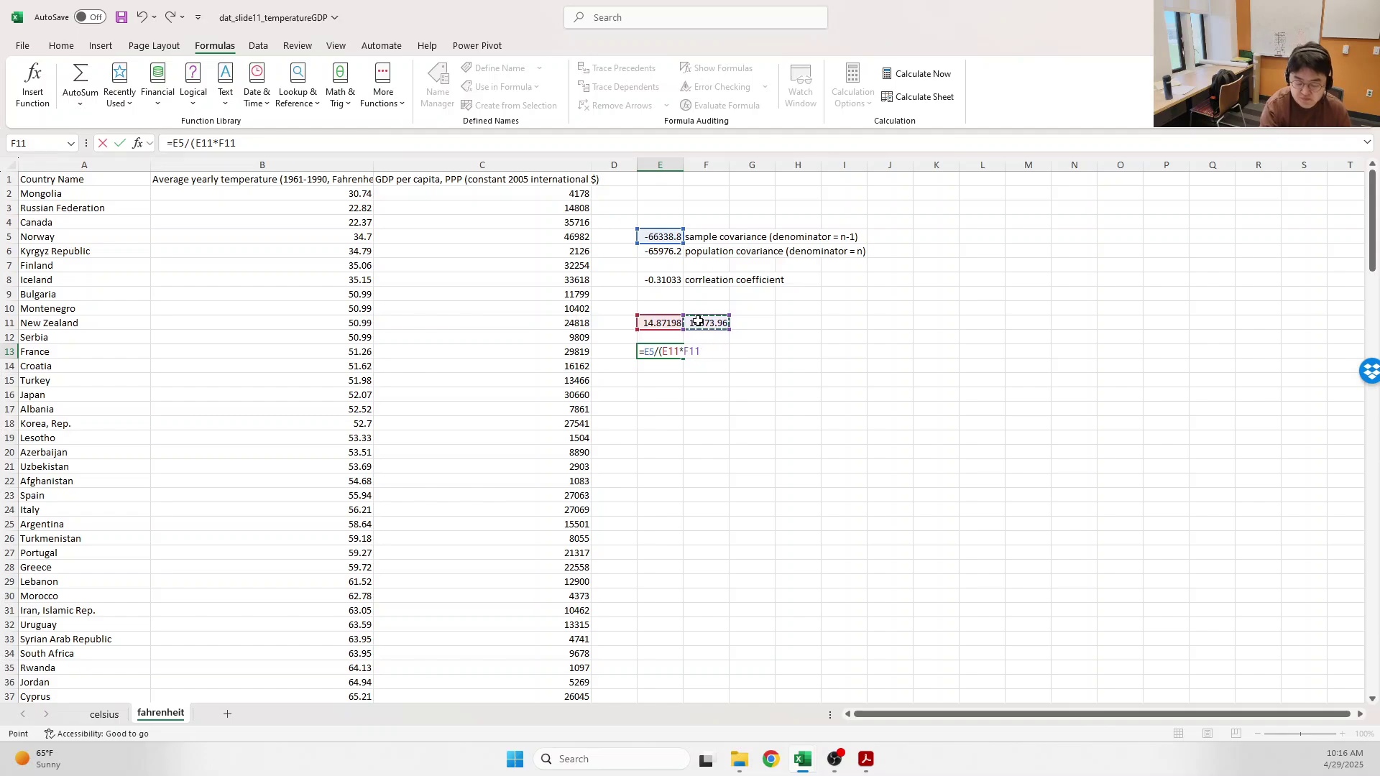
text())
key(Return)
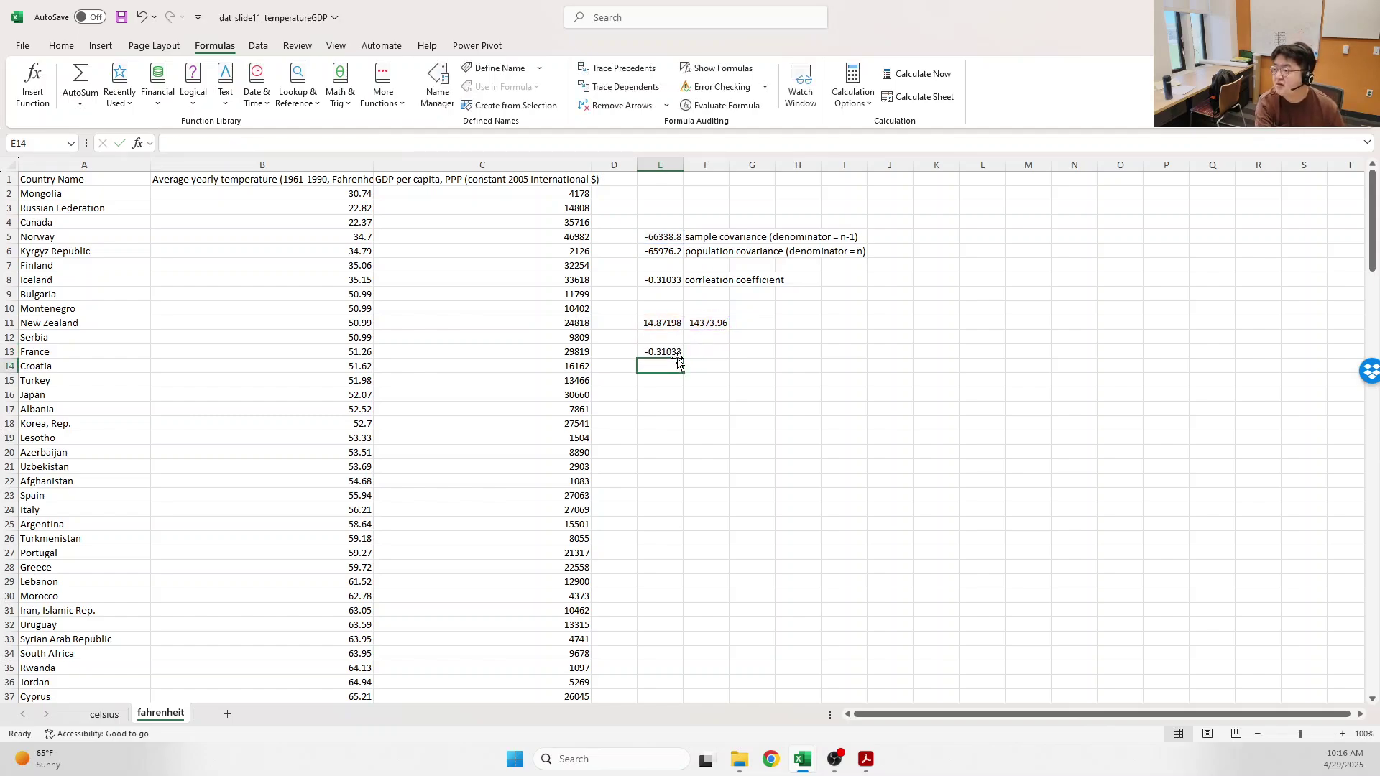
- Apply the Good cell style to the CORREL result in E8 and the manually computed correlation in E13
click(672, 352)
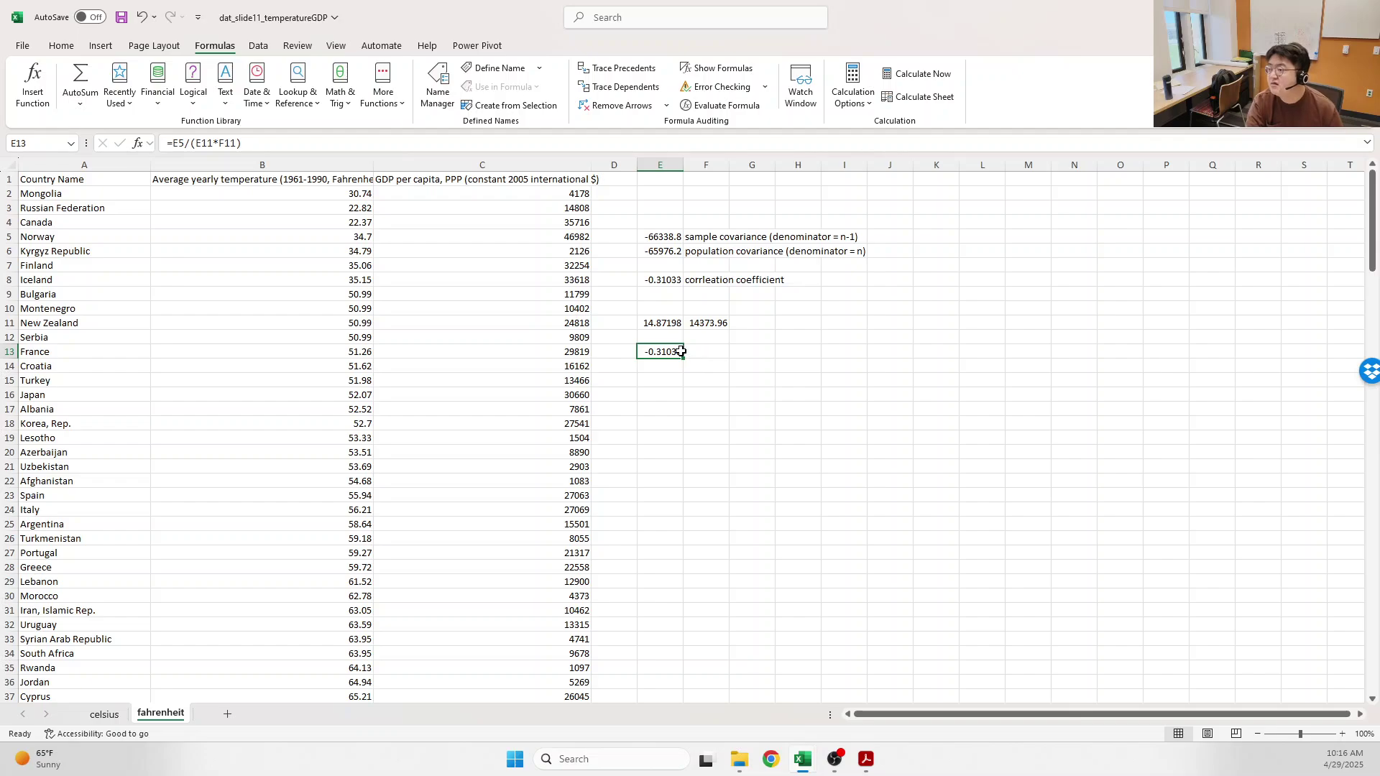
click(661, 281)
click(61, 46)
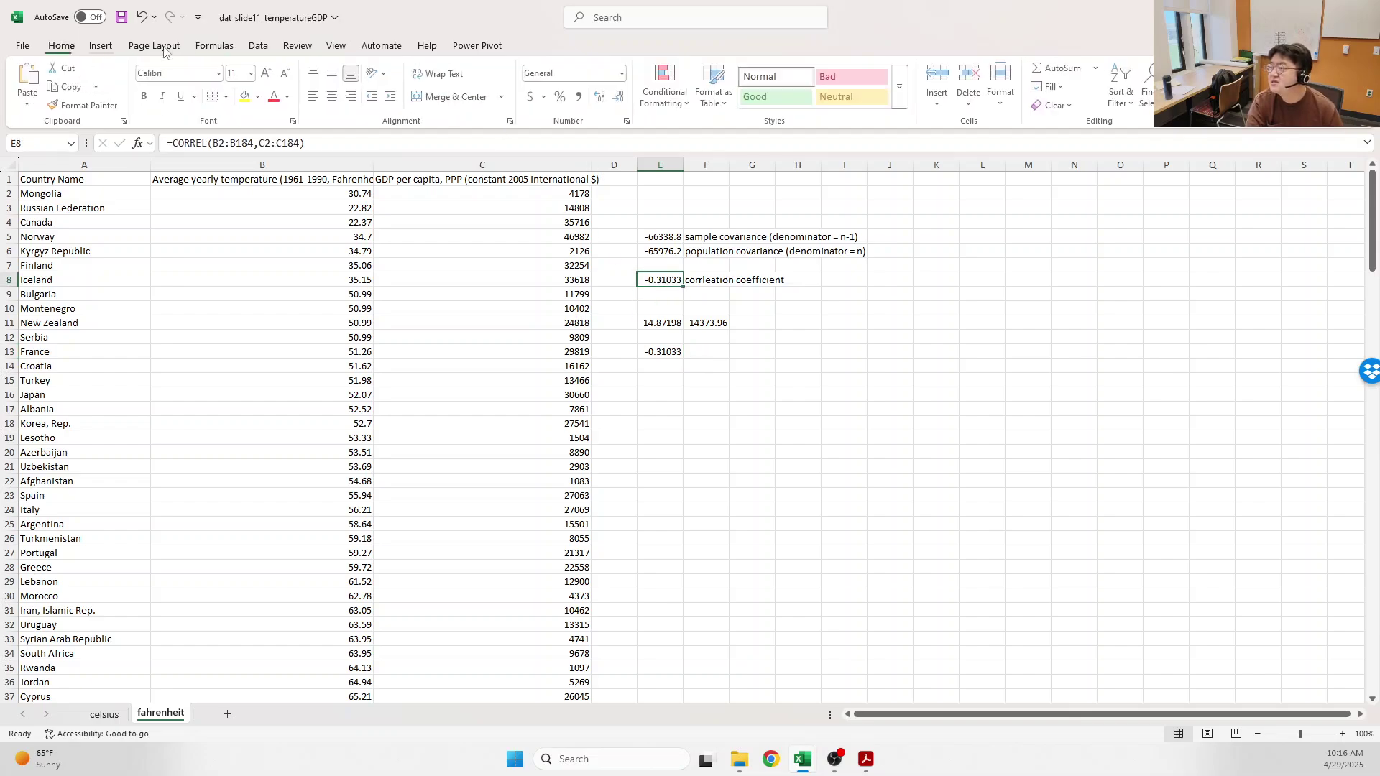
click(775, 97)
click(662, 351)
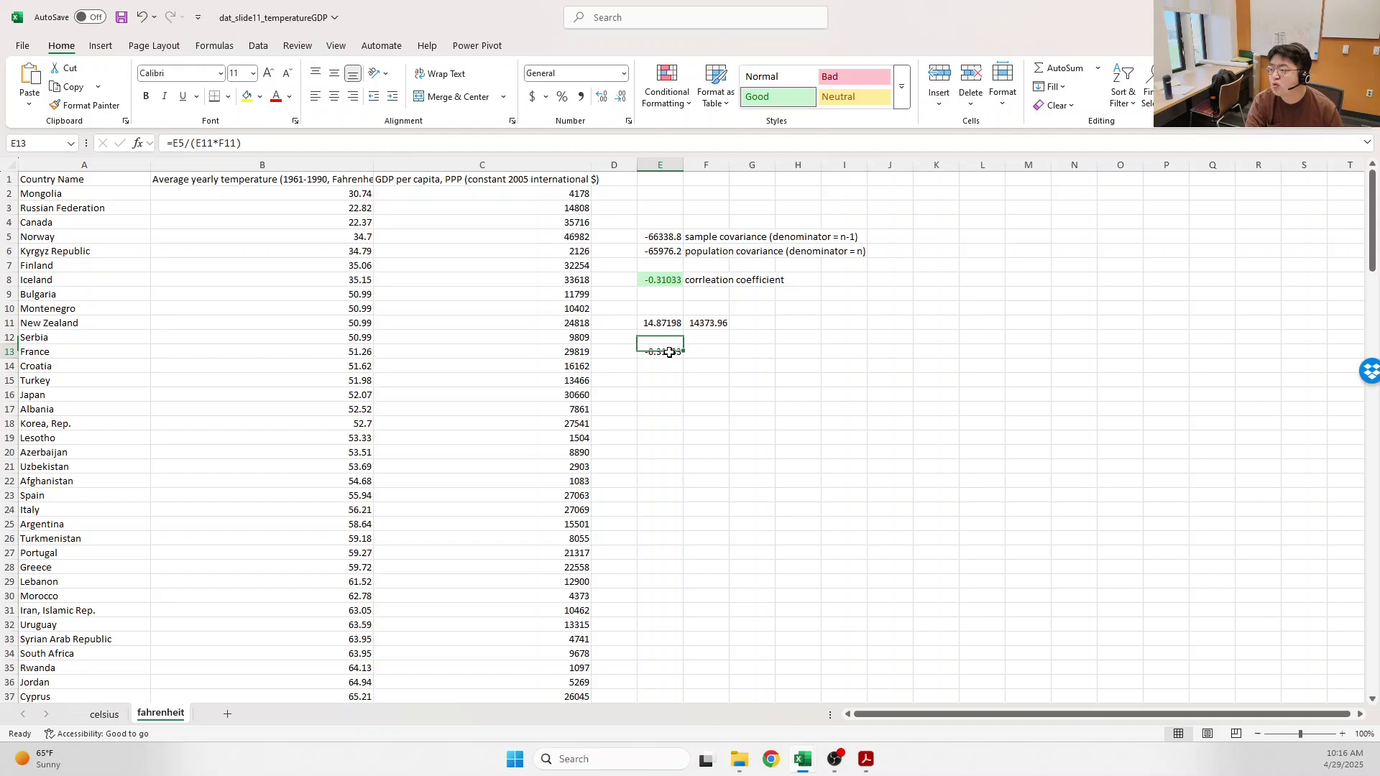
click(779, 104)
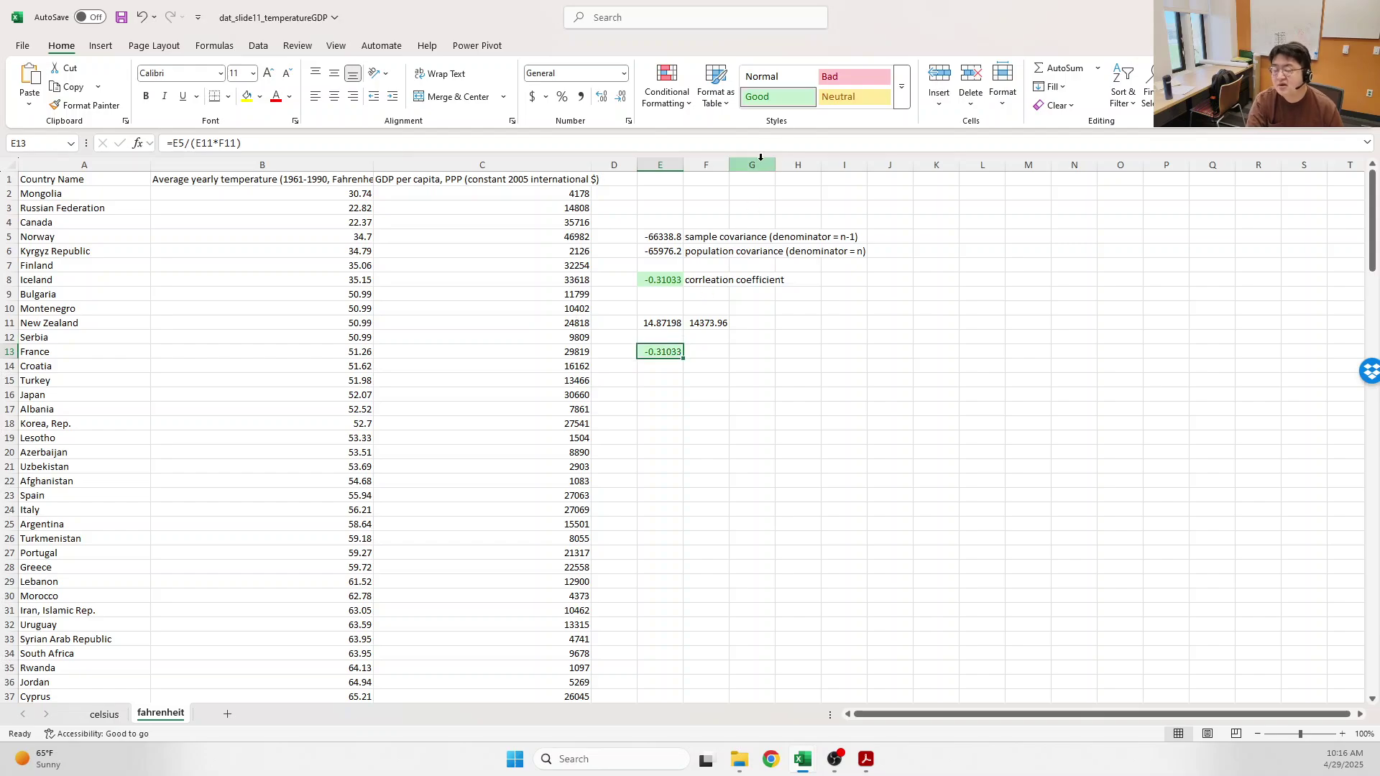
- Calculate the population standard deviation of the temperature range B2:B184 in cell E16 with STDEV.P
click(662, 323)
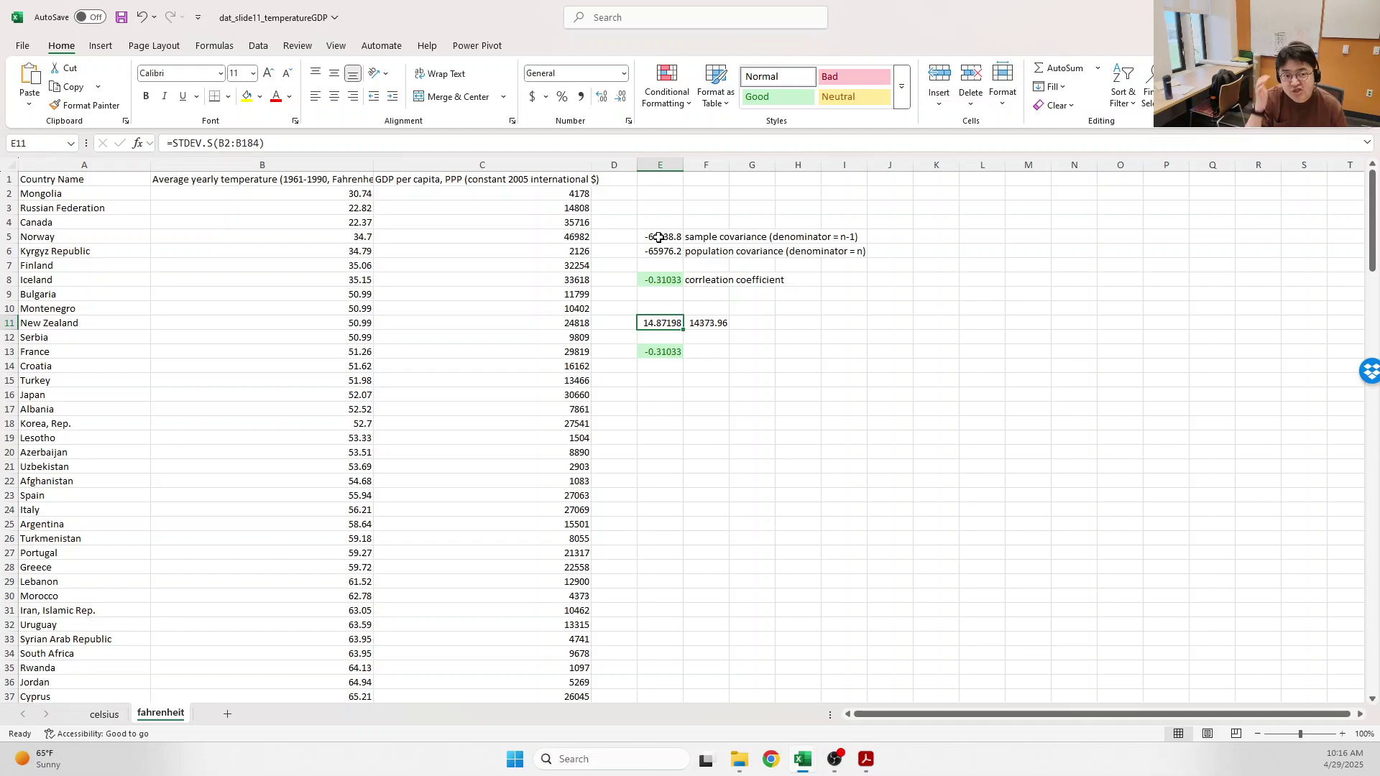
click(675, 393)
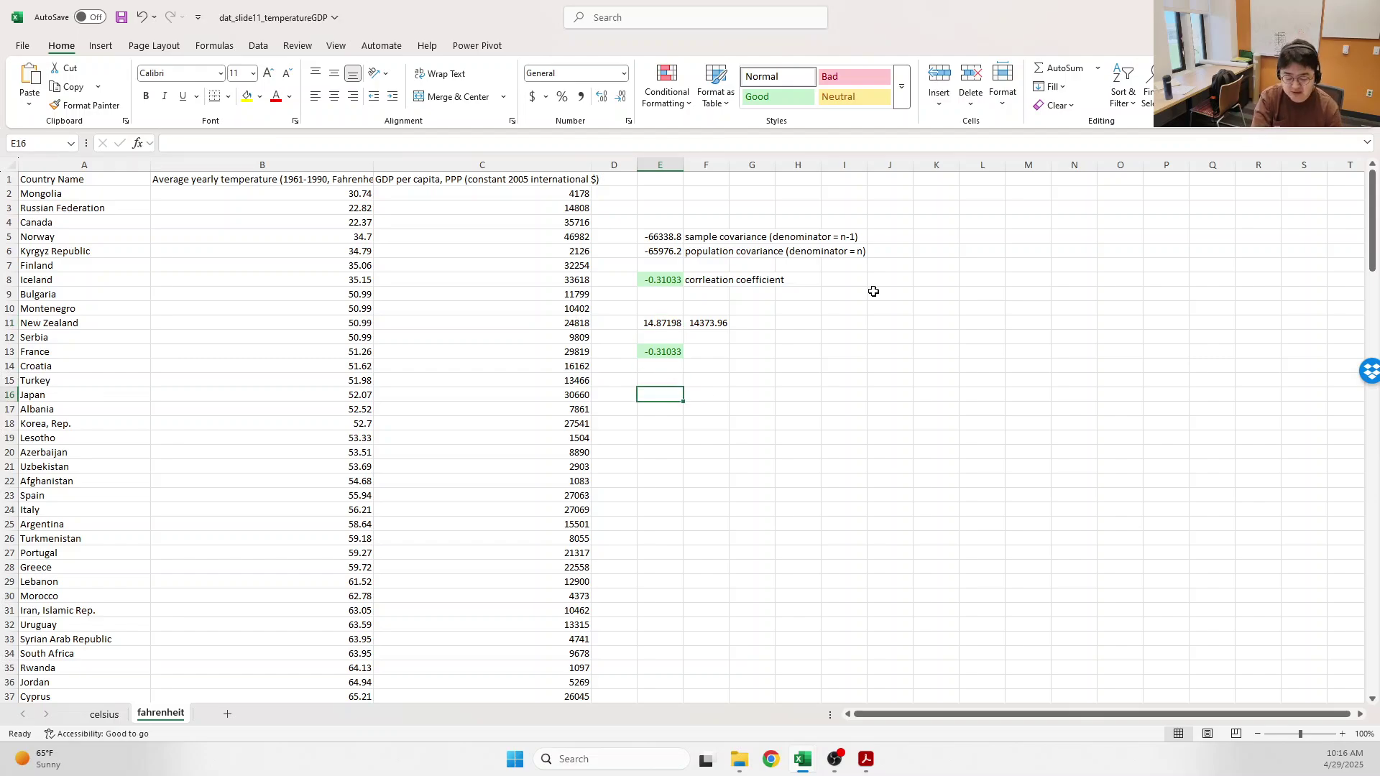
text(=stdev.p()
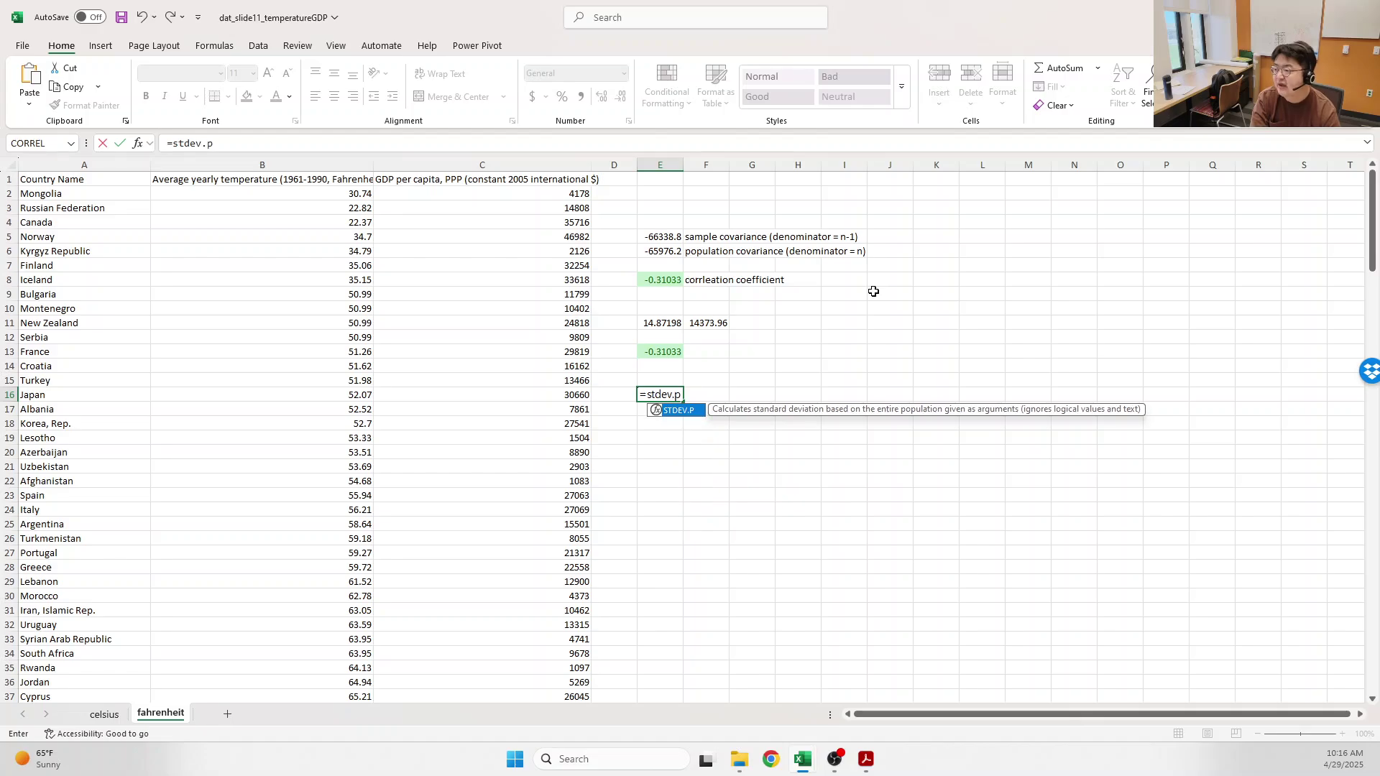
click(304, 188)
key(ctrl+shift+Down)
key(Return)
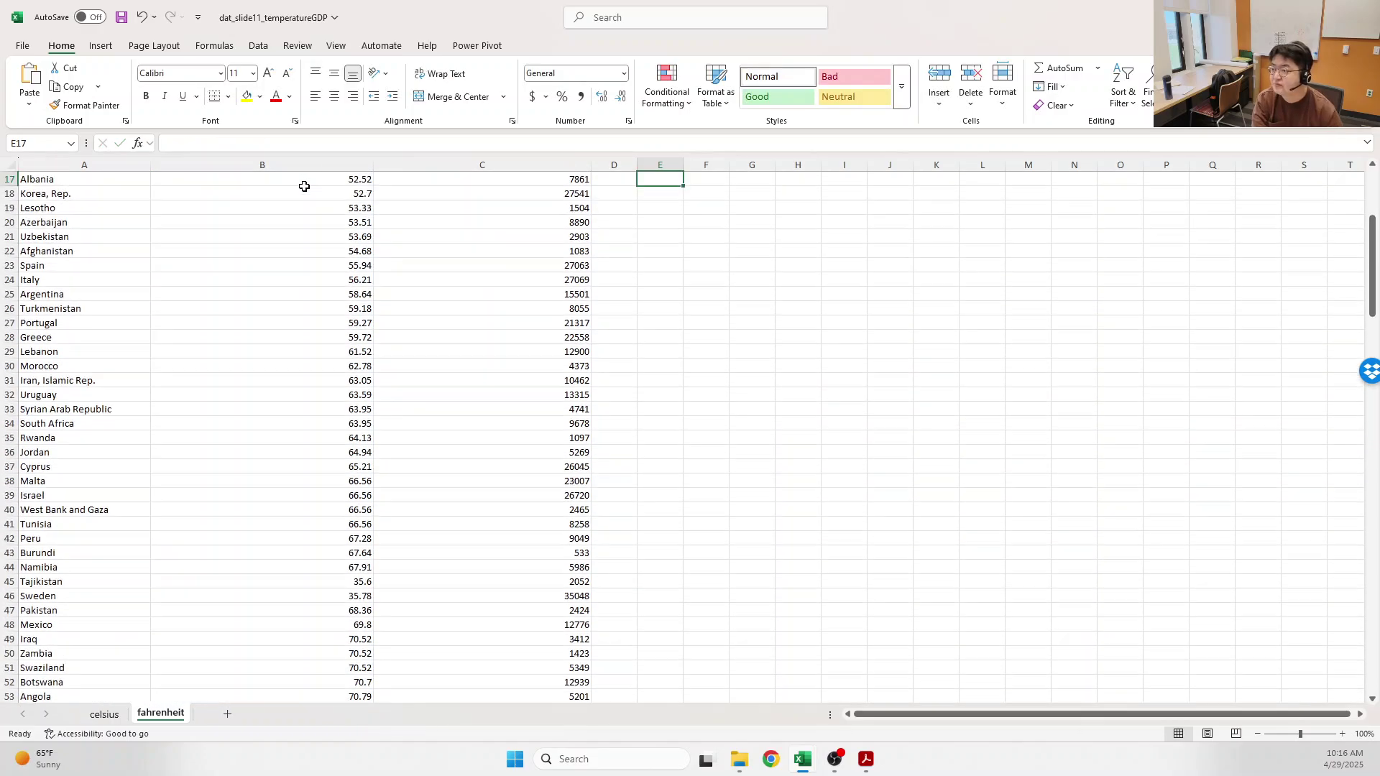
scroll(884, 640, down, 1)
scroll(939, 422, up, 6)
- Compare E16 with the sample standard deviation in E11, and copy the STDEV.P formula across to F16 for GDP per capita
click(673, 395)
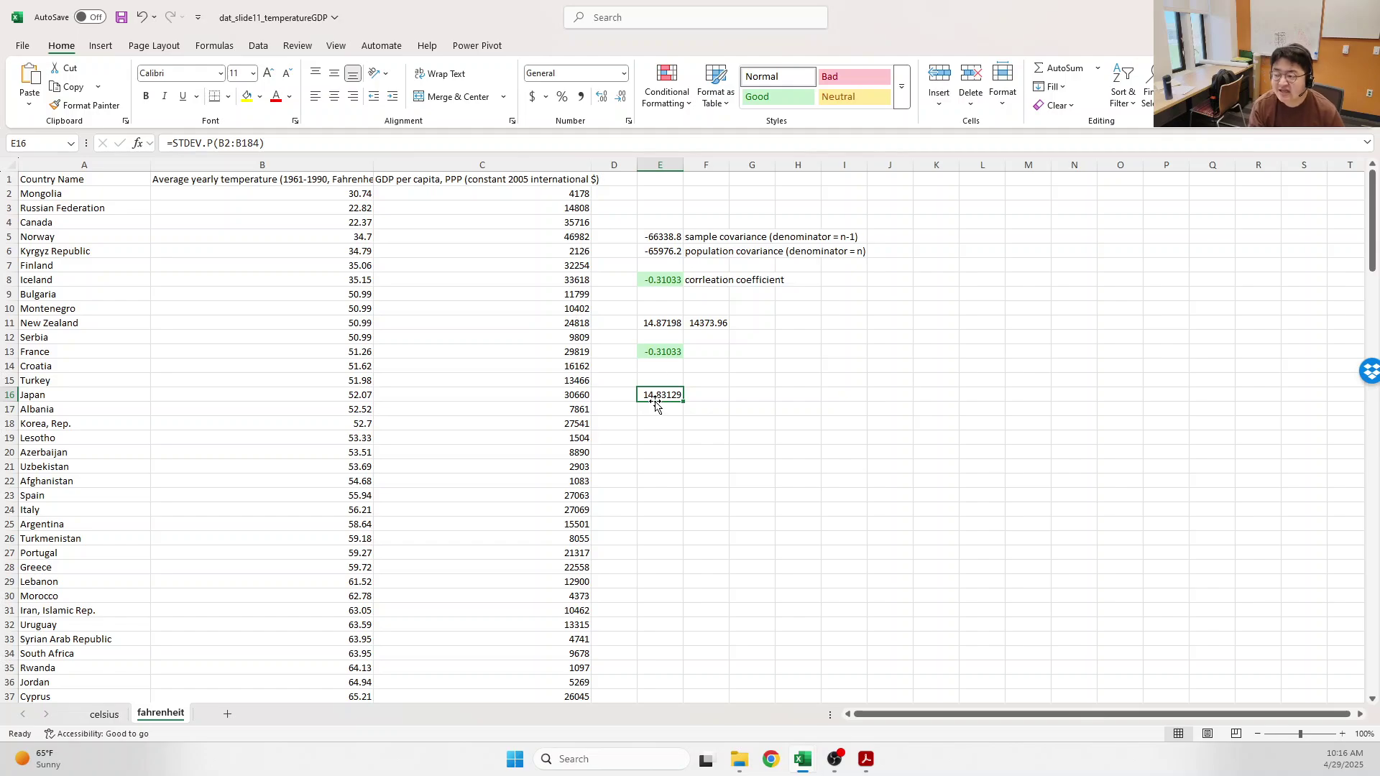
click(650, 321)
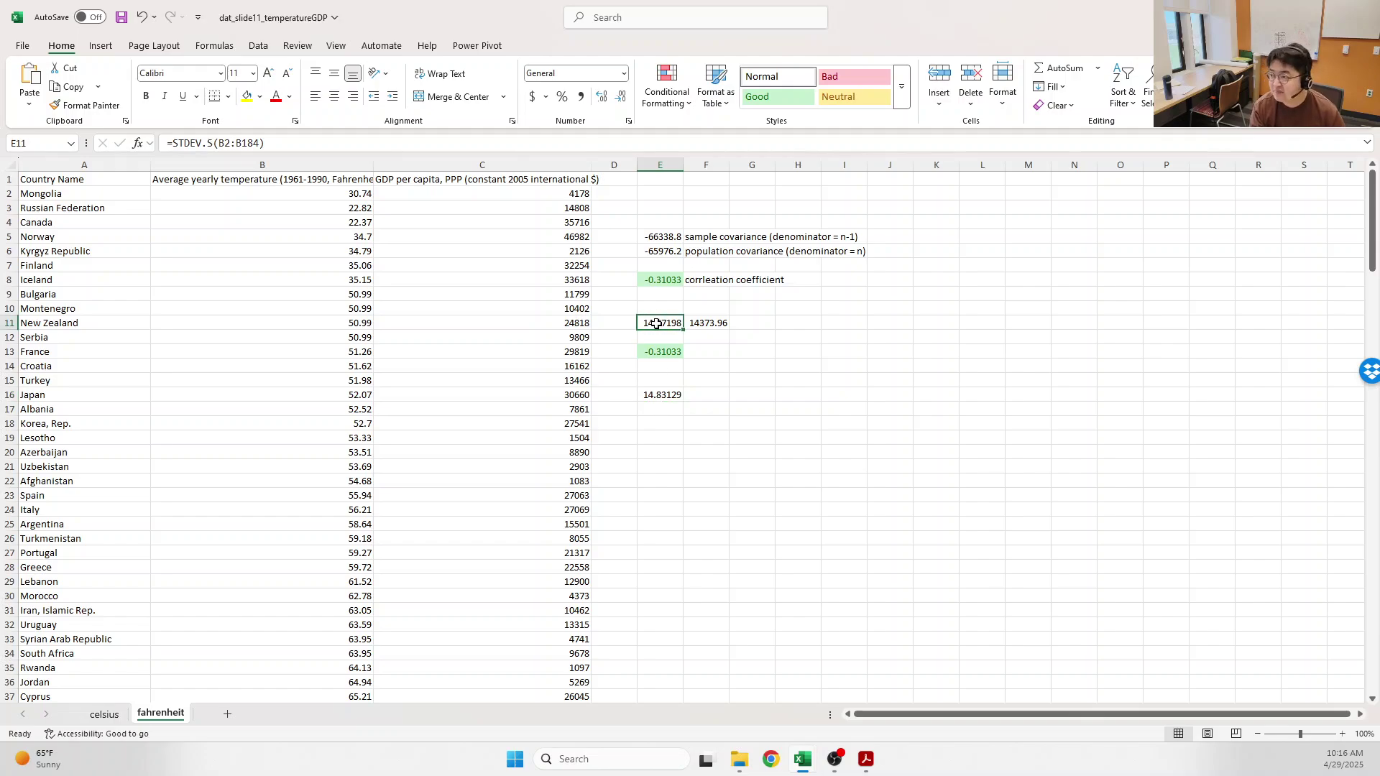
click(683, 395)
mouse_move(685, 400)
mouse_down()
mouse_move(722, 400)
mouse_move(648, 395)
mouse_move(705, 396)
mouse_up()
click(674, 394)
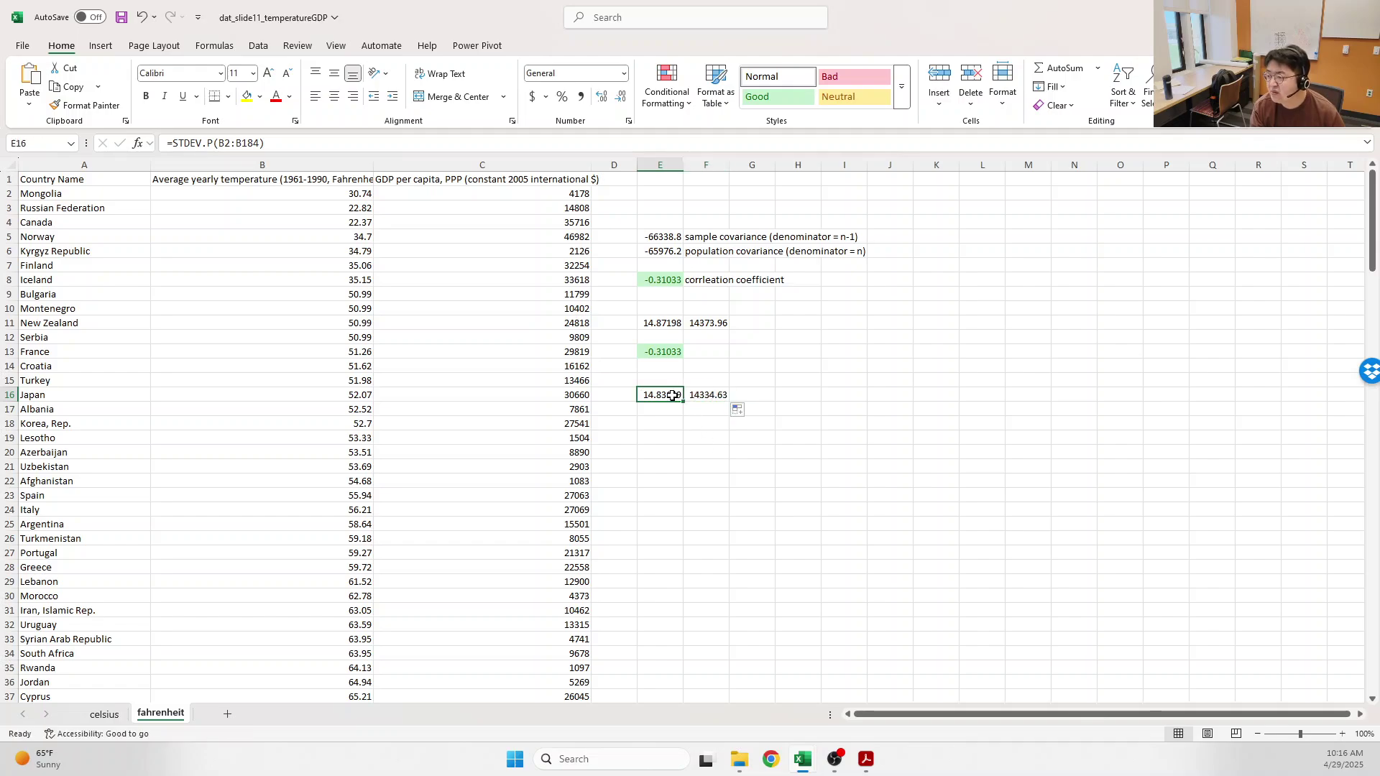
click(715, 395)
click(674, 396)
- Compute the correlation from population statistics in E18 with =E6/(E16*F16) and apply the Good cell style to it
click(662, 425)
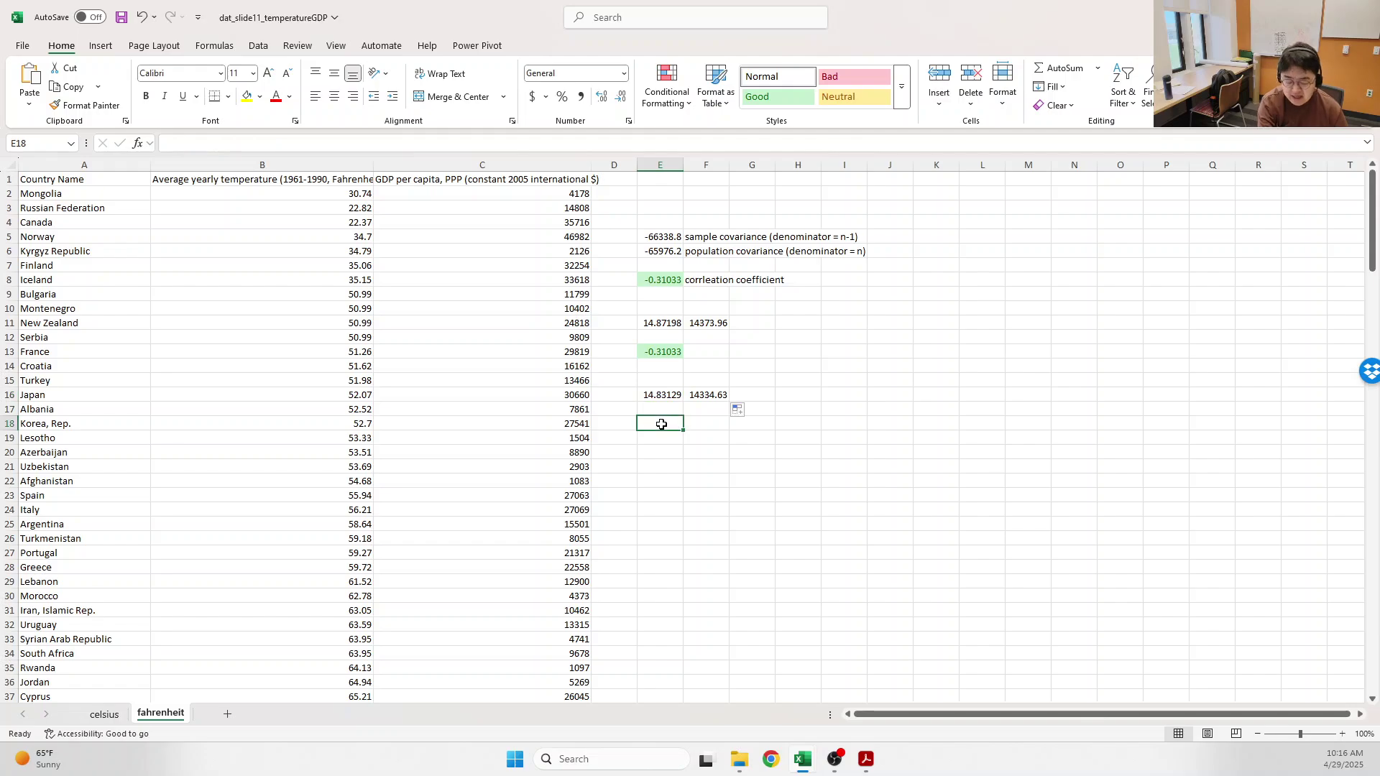
text(=)
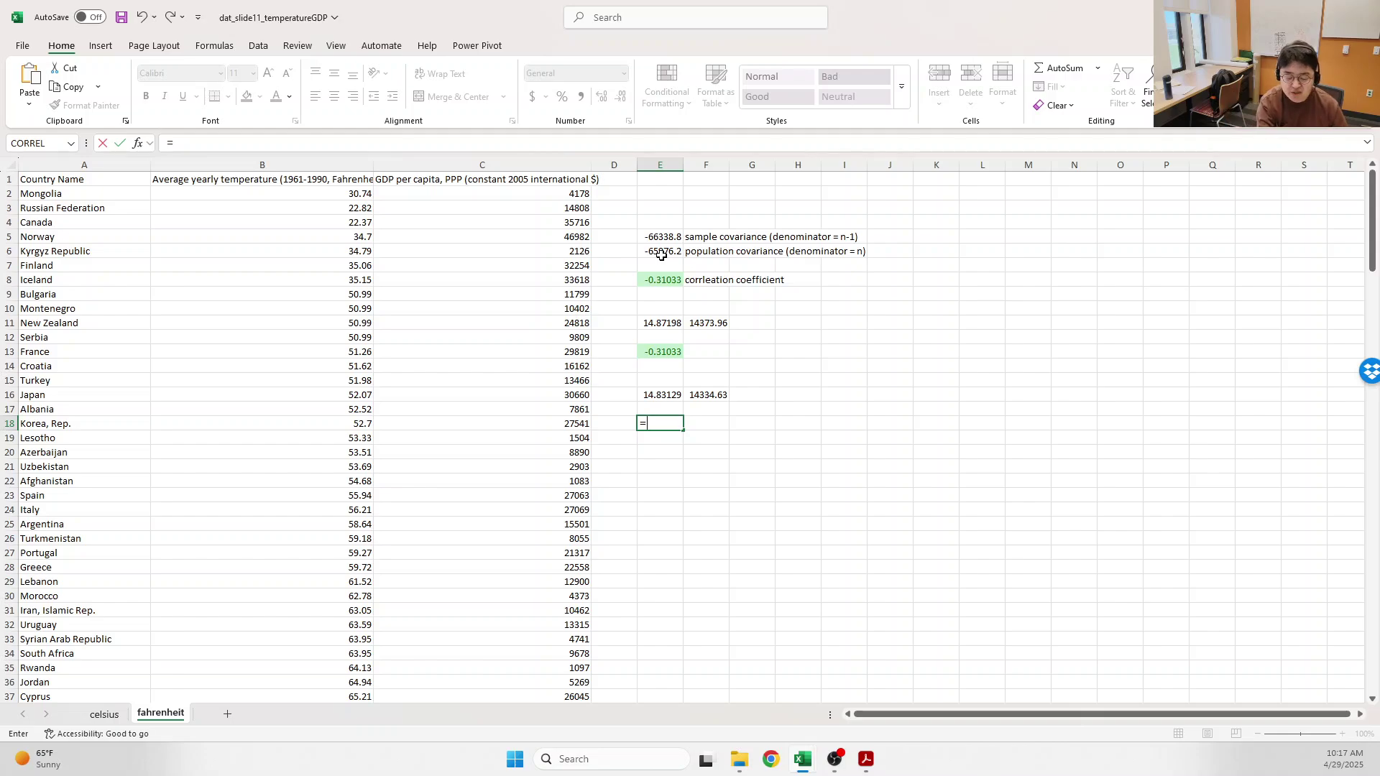
click(661, 255)
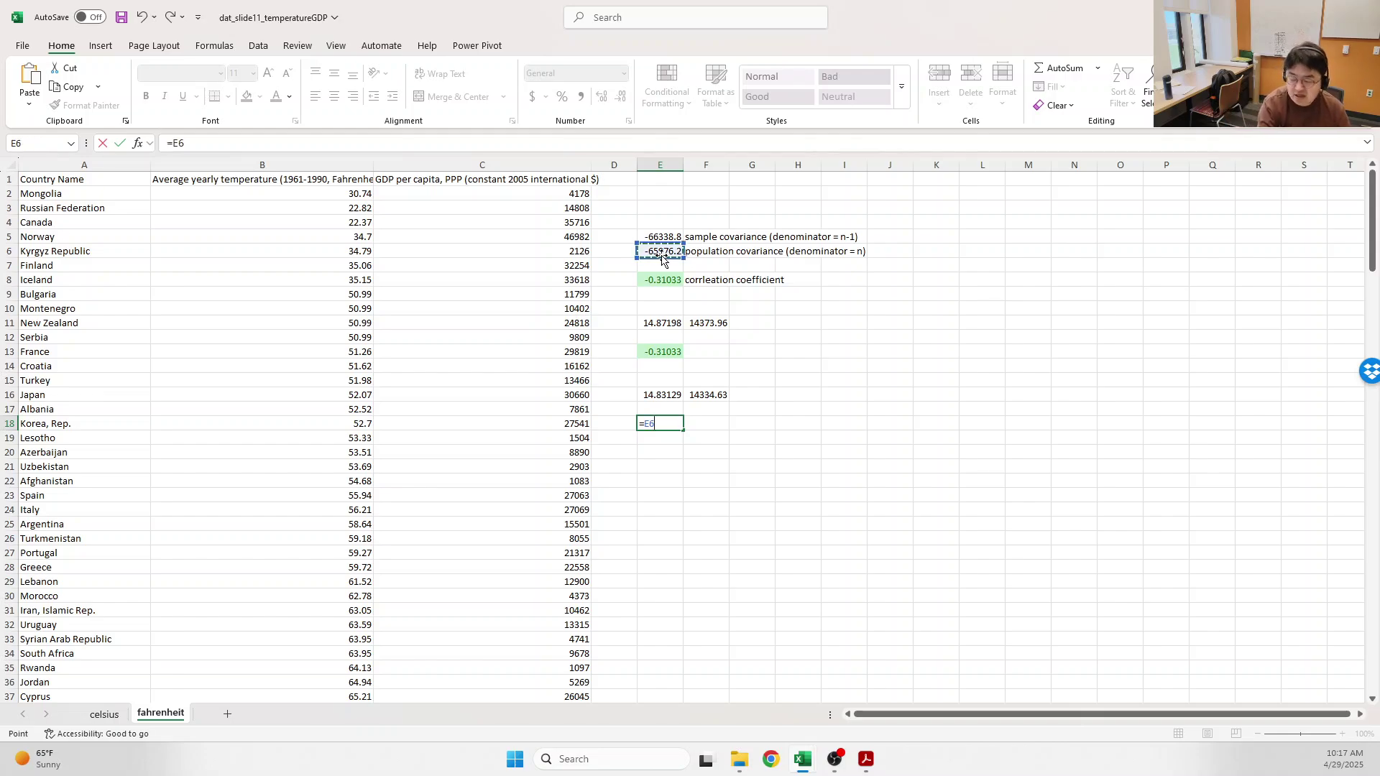
text(/)
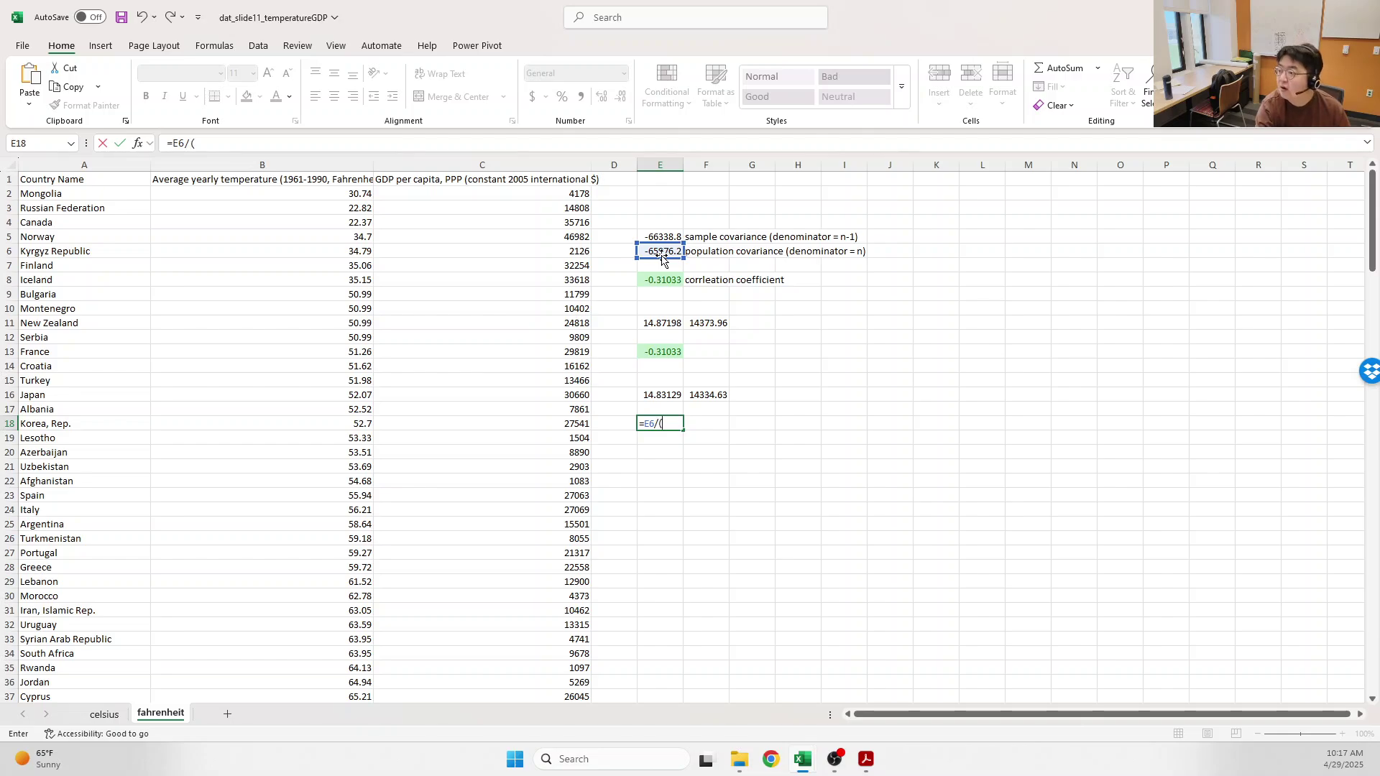
text(()
click(650, 324)
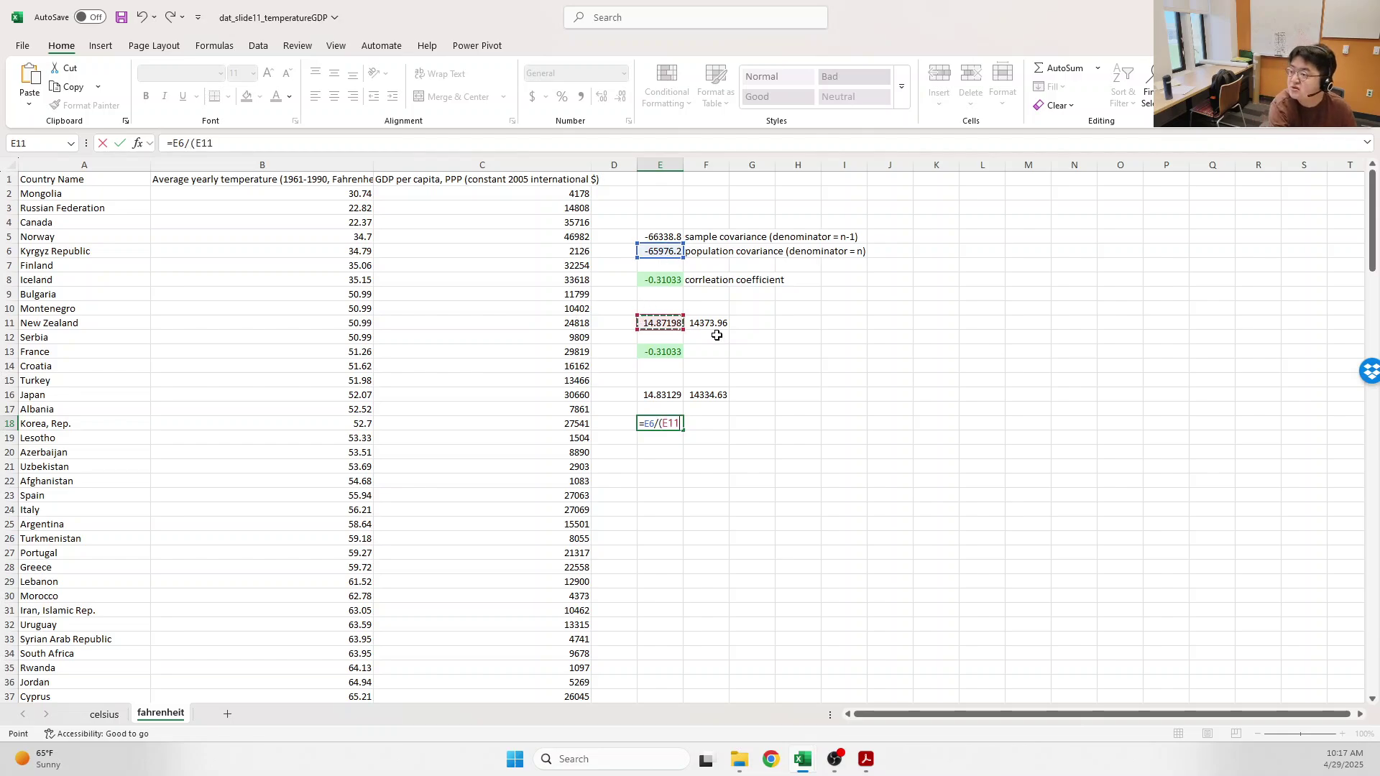
key(BackSpace)
key(BackSpace)
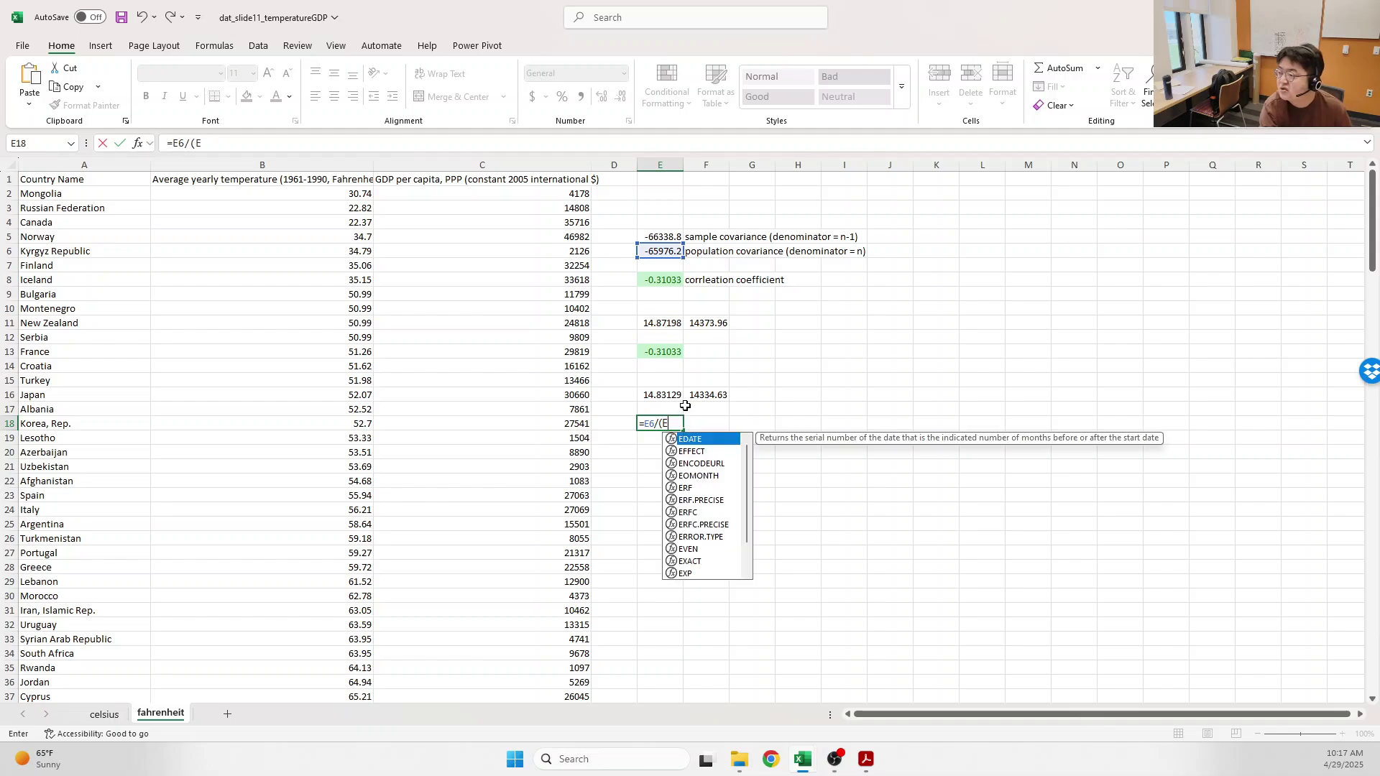
text(16*)
click(719, 396)
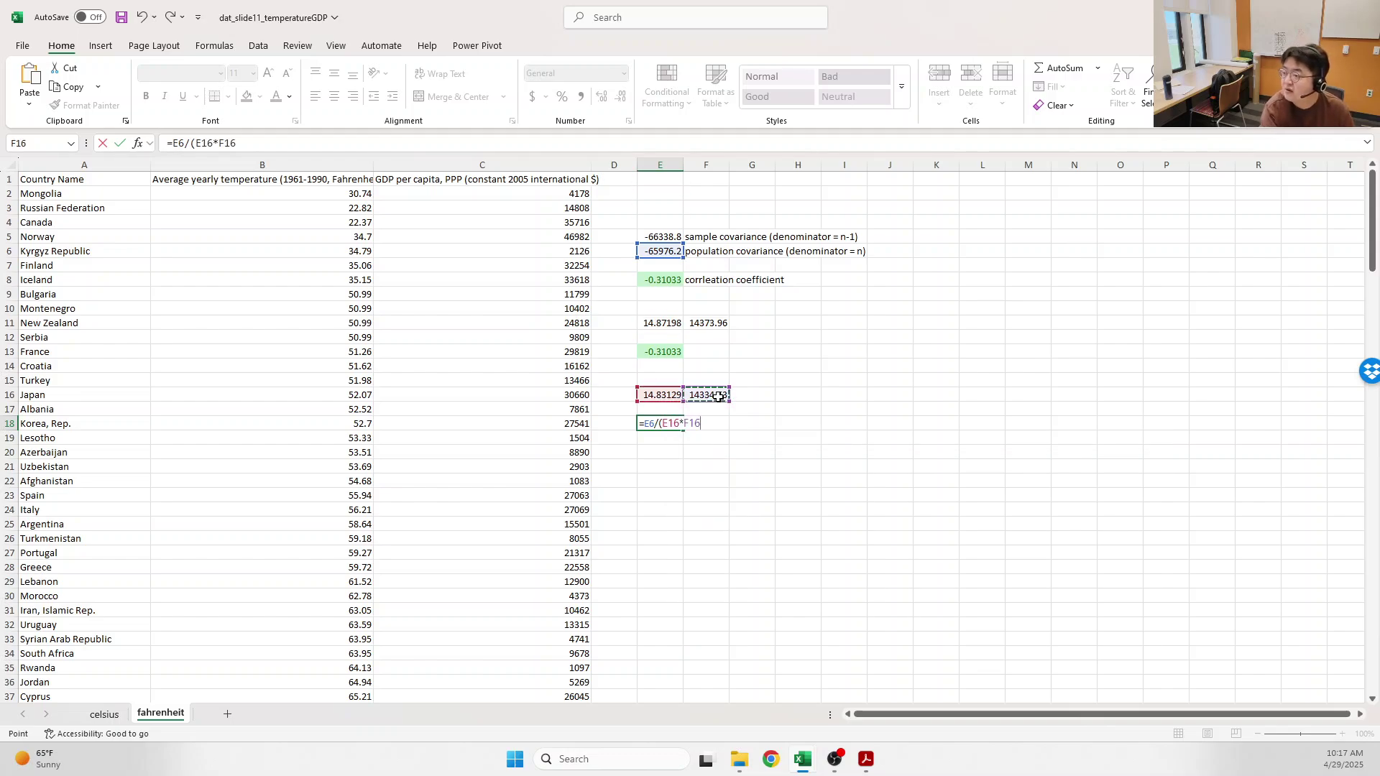
key(Return)
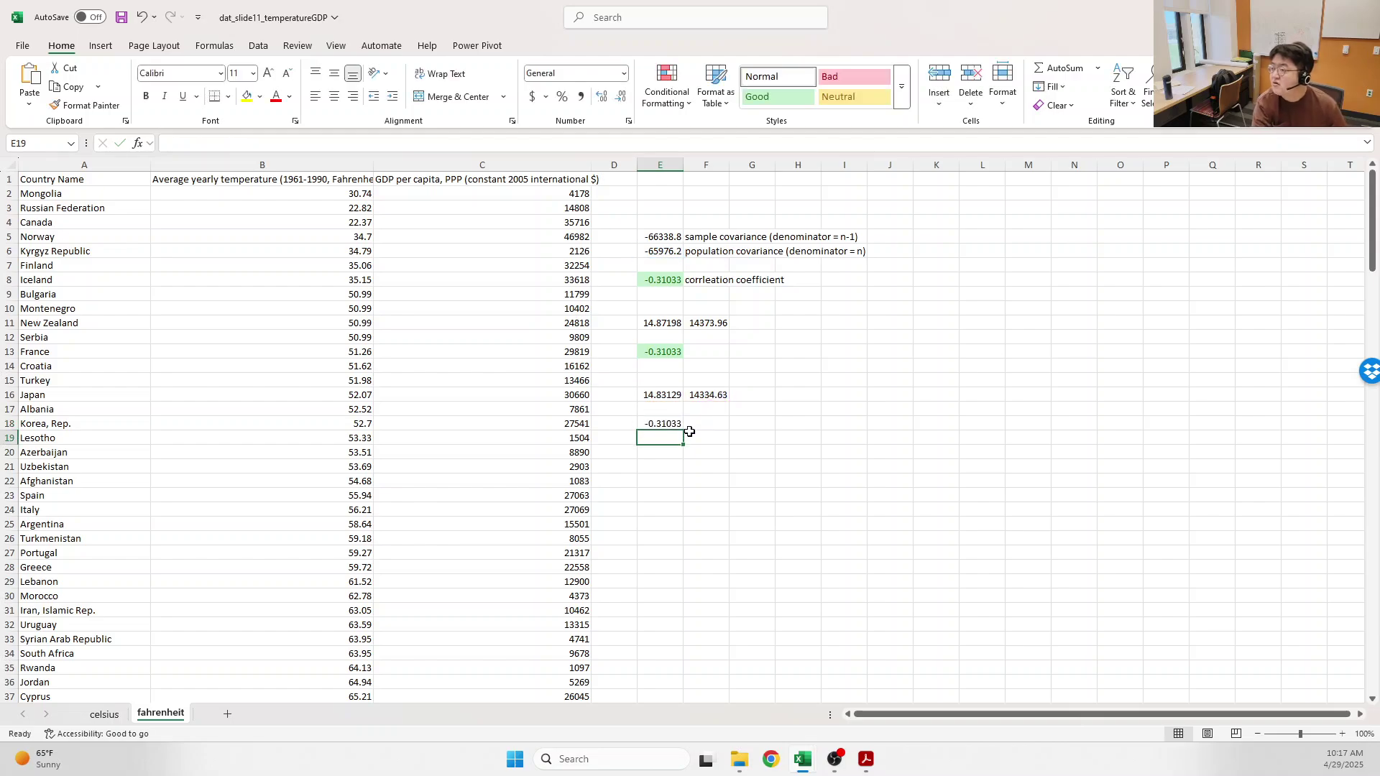
click(669, 425)
click(778, 96)
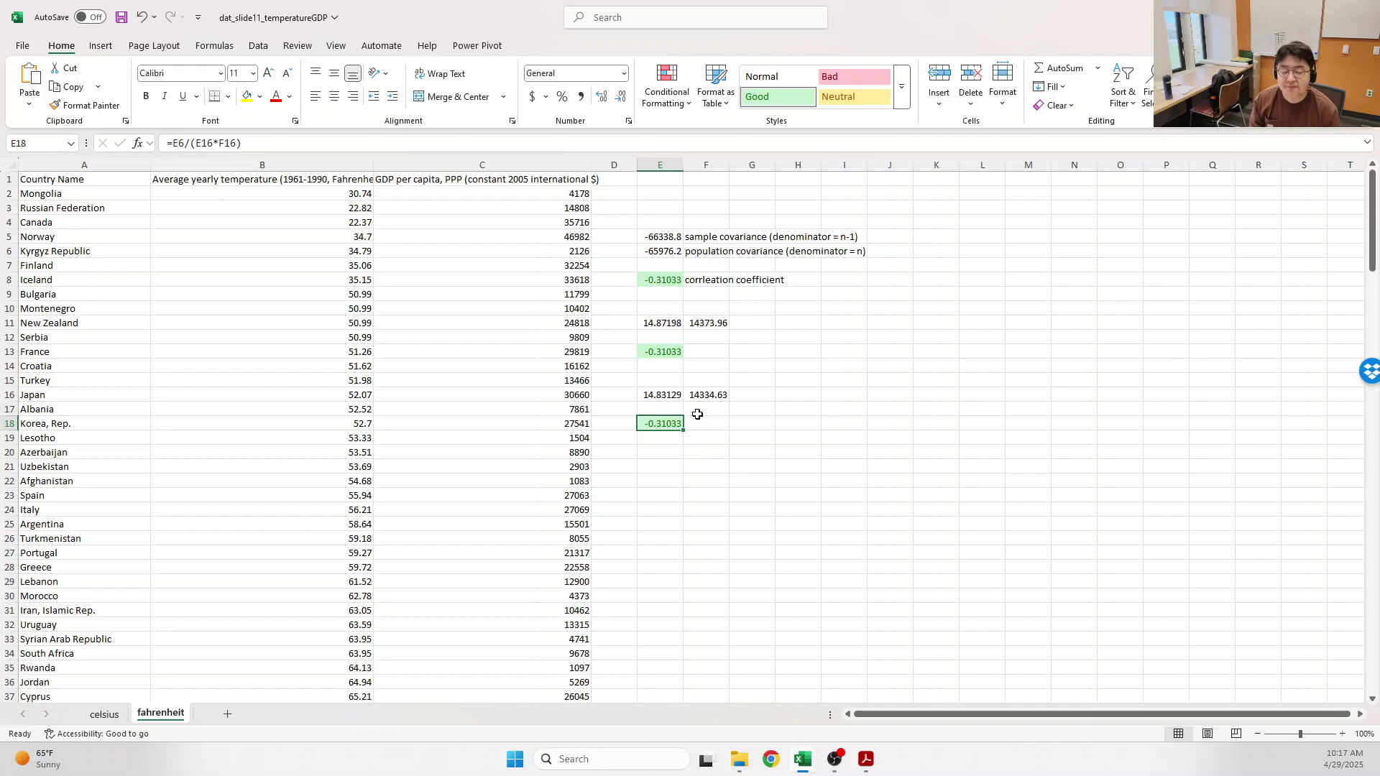
- Compare the CORREL result in E8 with the manually computed correlations in E13 and E18
click(722, 282)
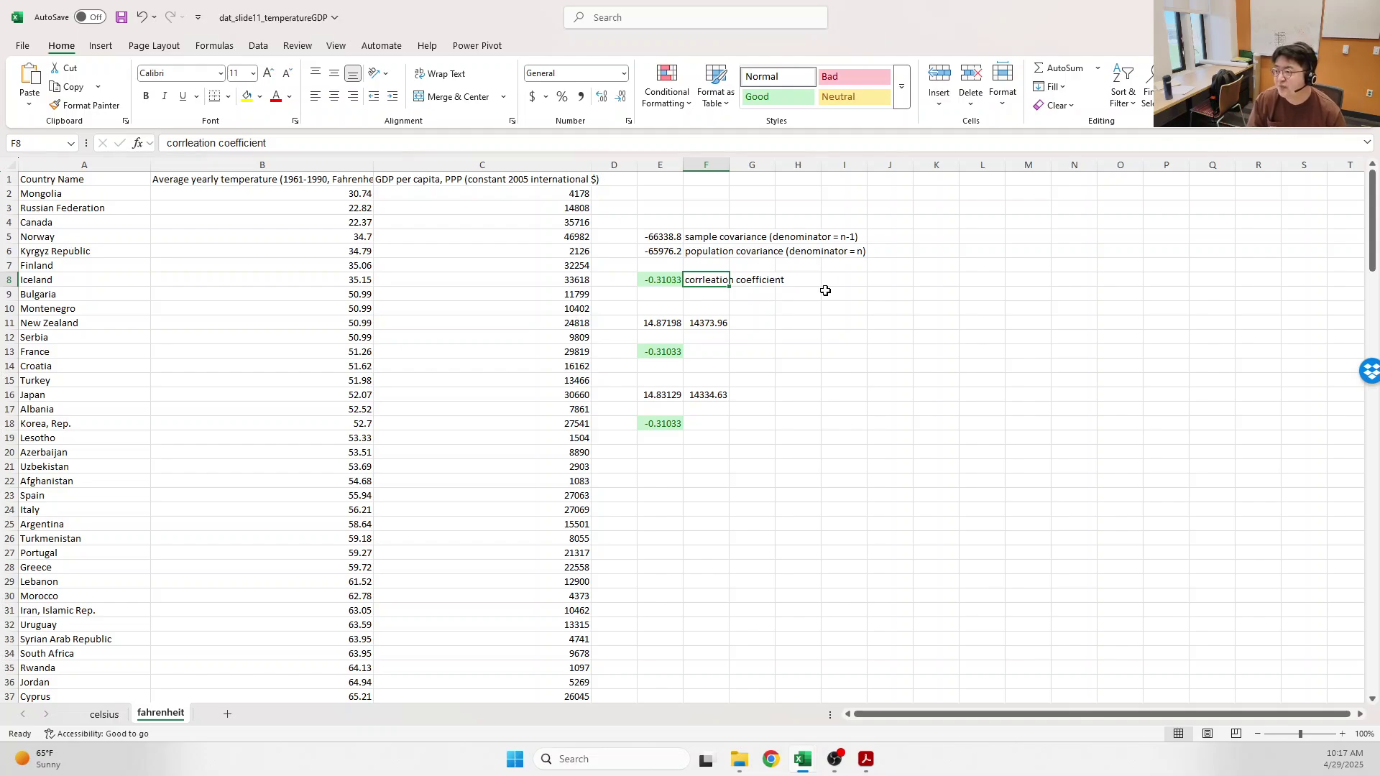
click(667, 355)
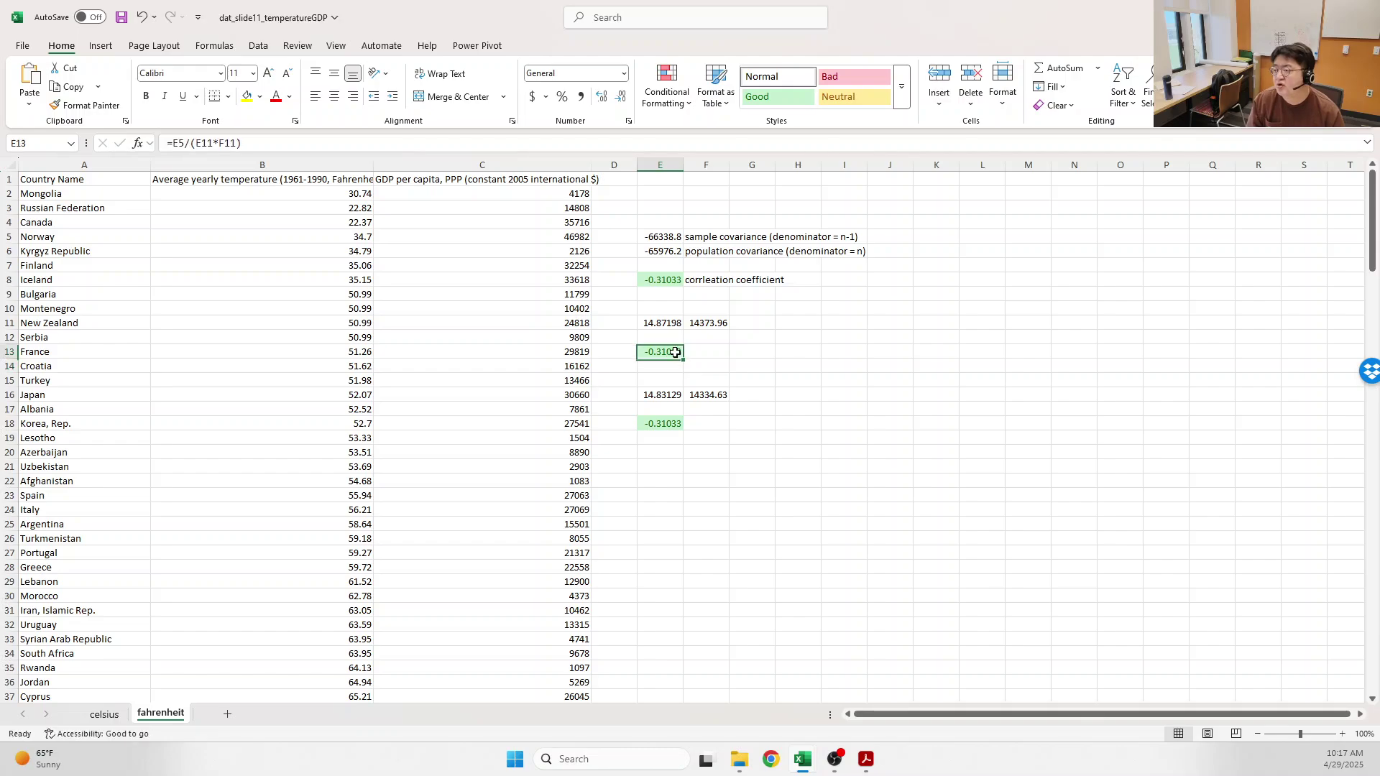
click(674, 422)
click(674, 236)
click(689, 265)
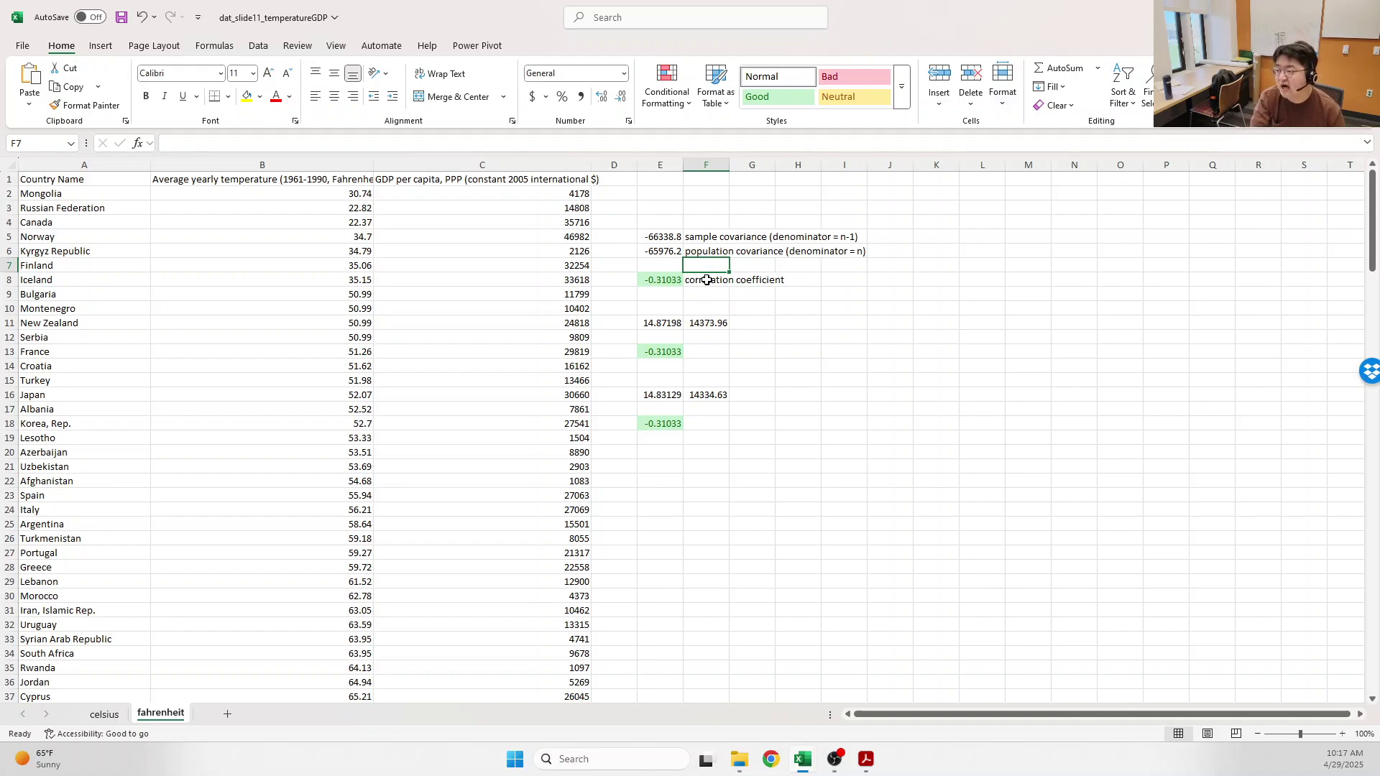
click(745, 366)
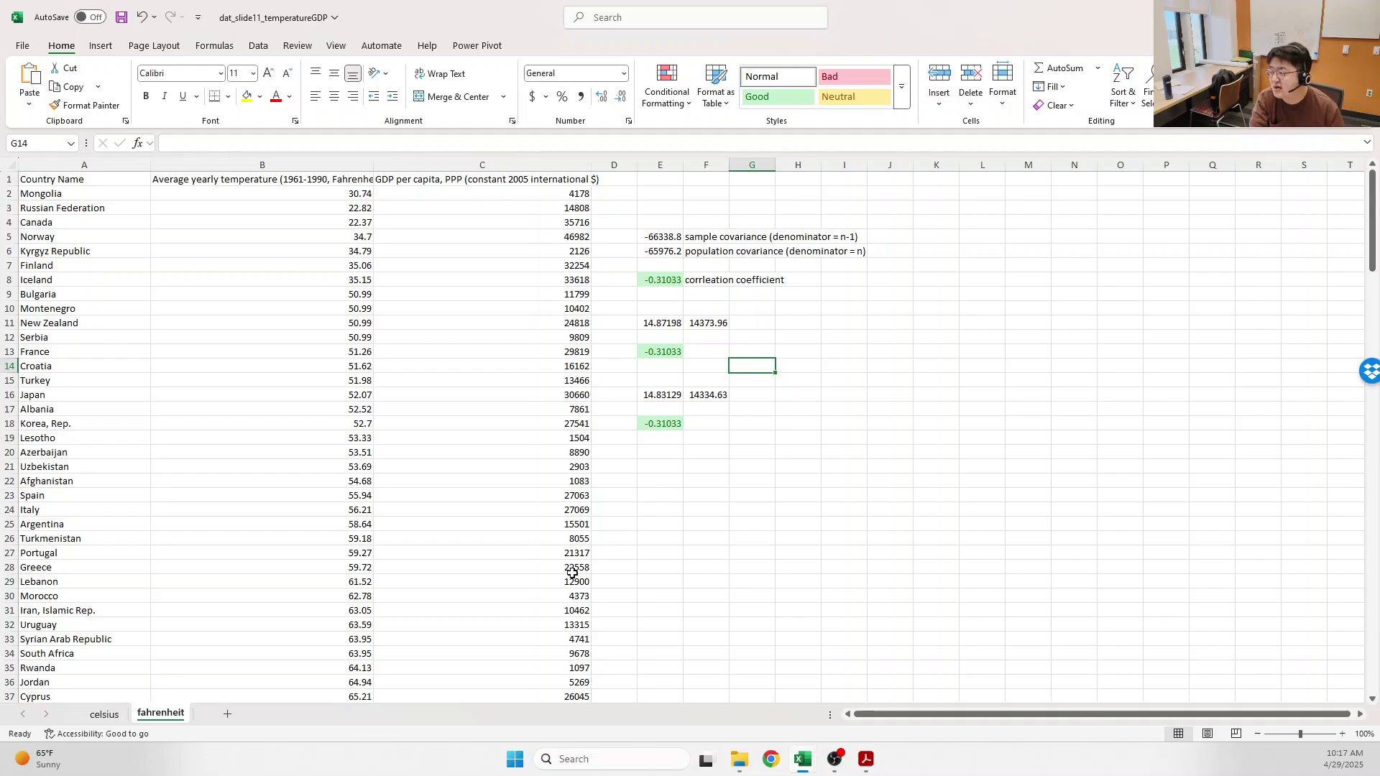
click(705, 410)
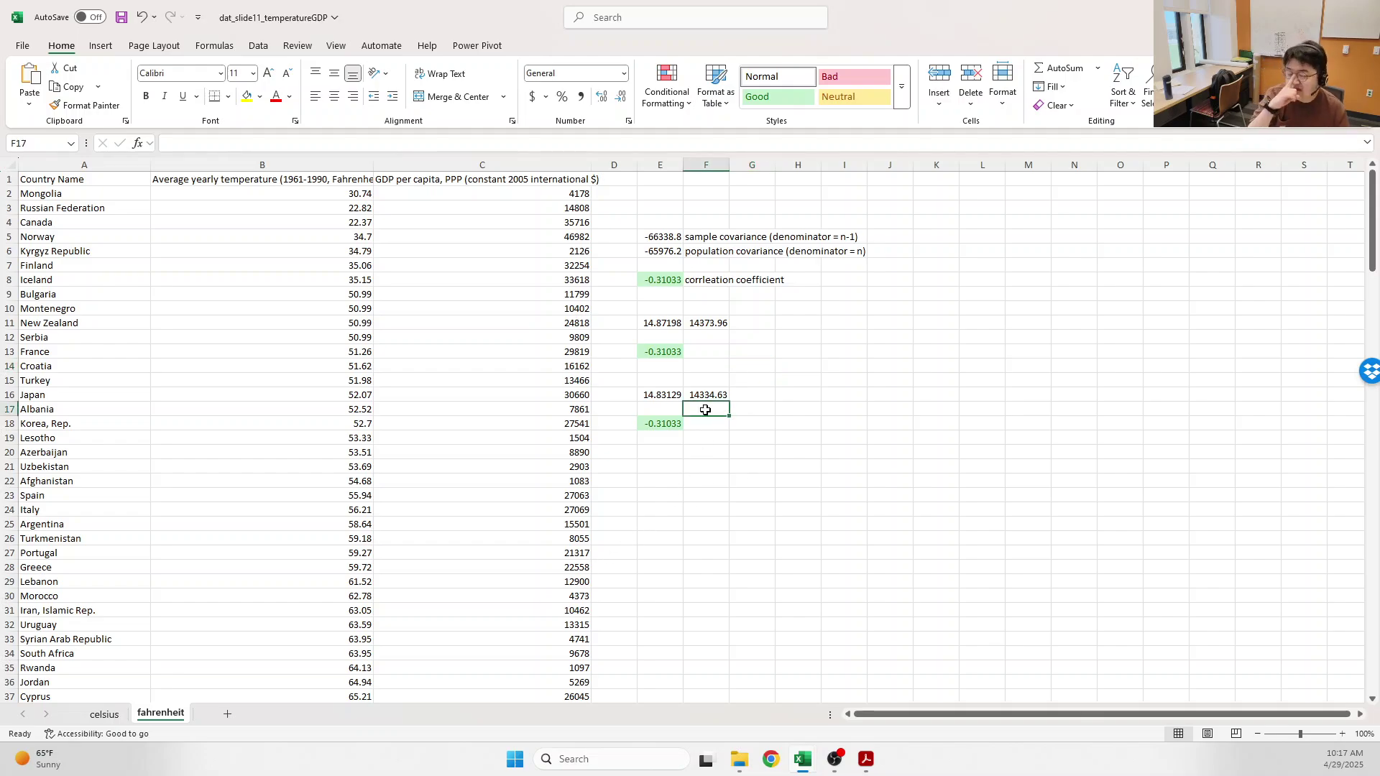
- Autofit columns B and C on the fahrenheit sheet to the width of their headers
click(321, 165)
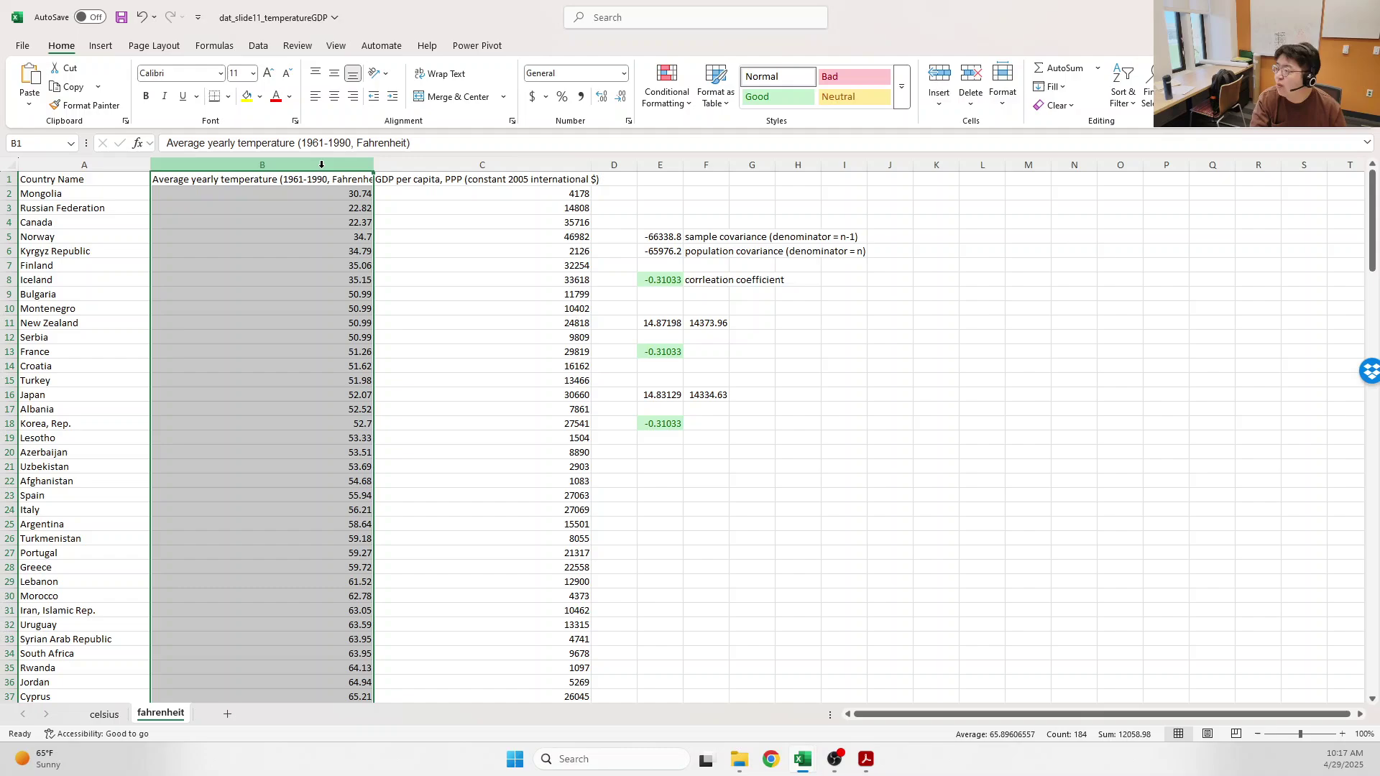
double_click(374, 165)
drag(610, 162, 610, 162)
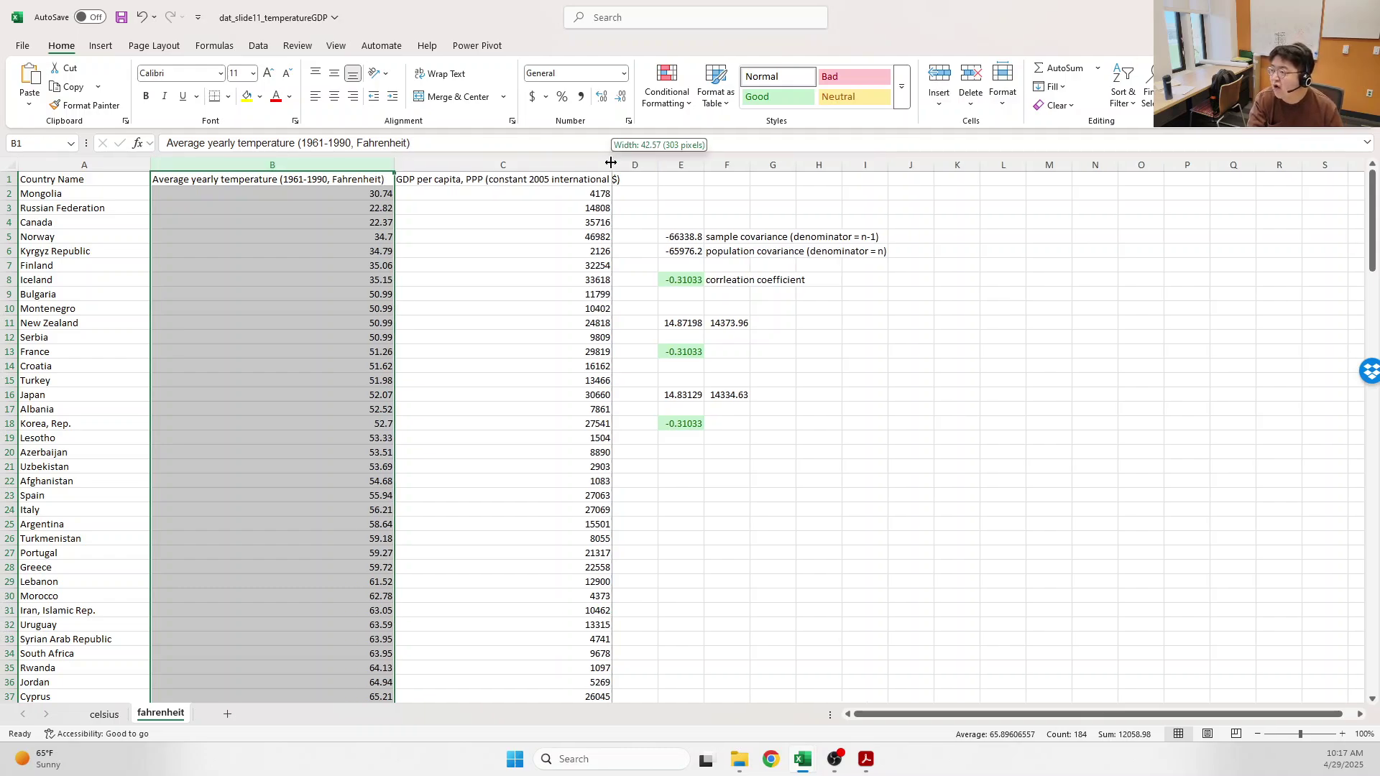
double_click(610, 162)
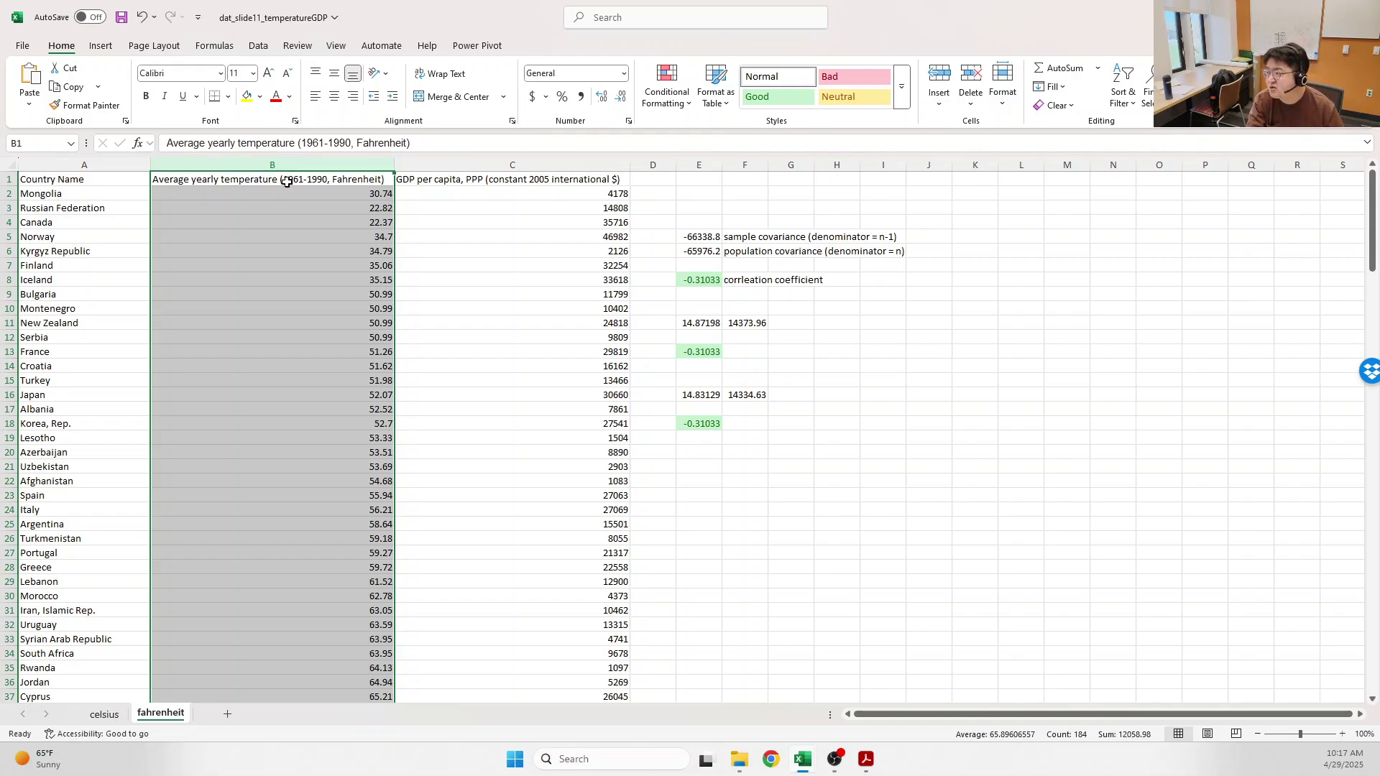
- Compare the temperature and GDP per capita columns of the fahrenheit sheet with those of the celsius sheet
click(323, 180)
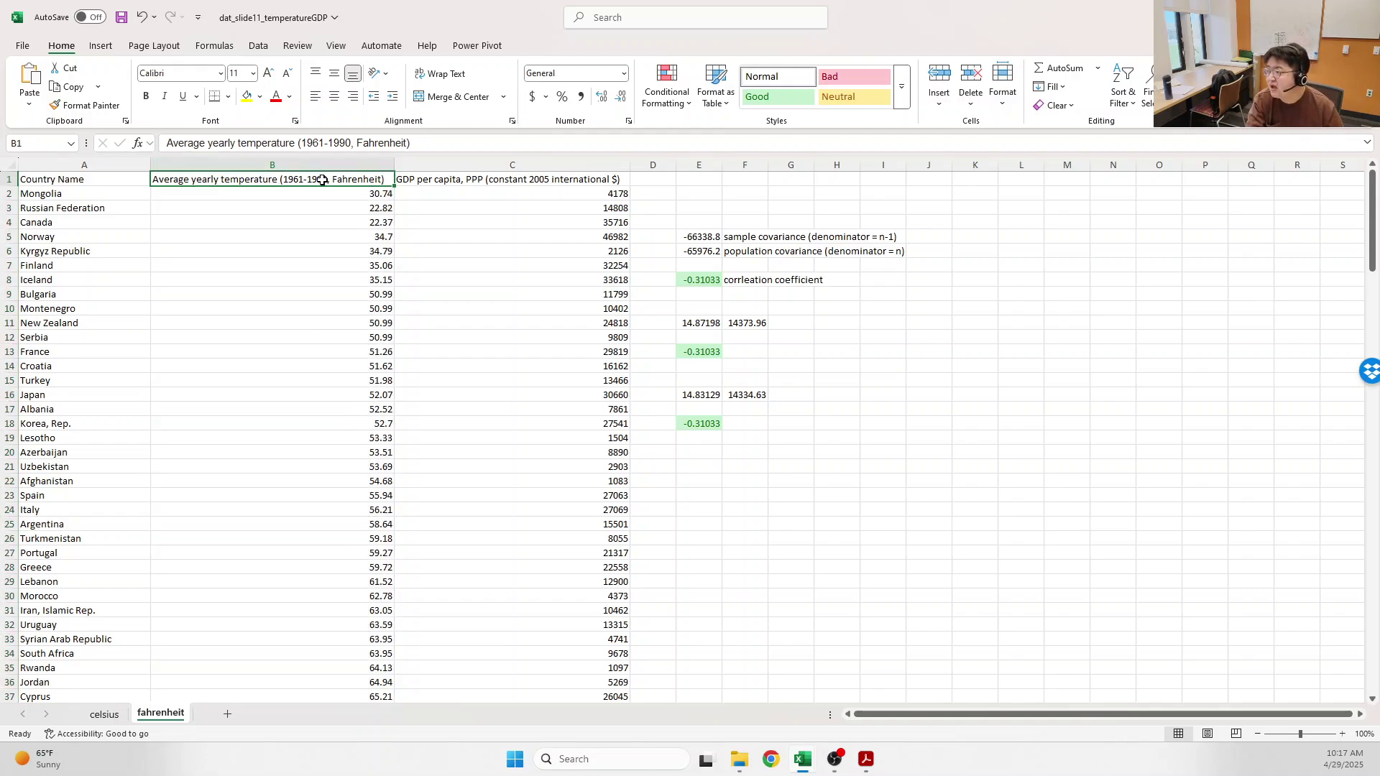
click(453, 180)
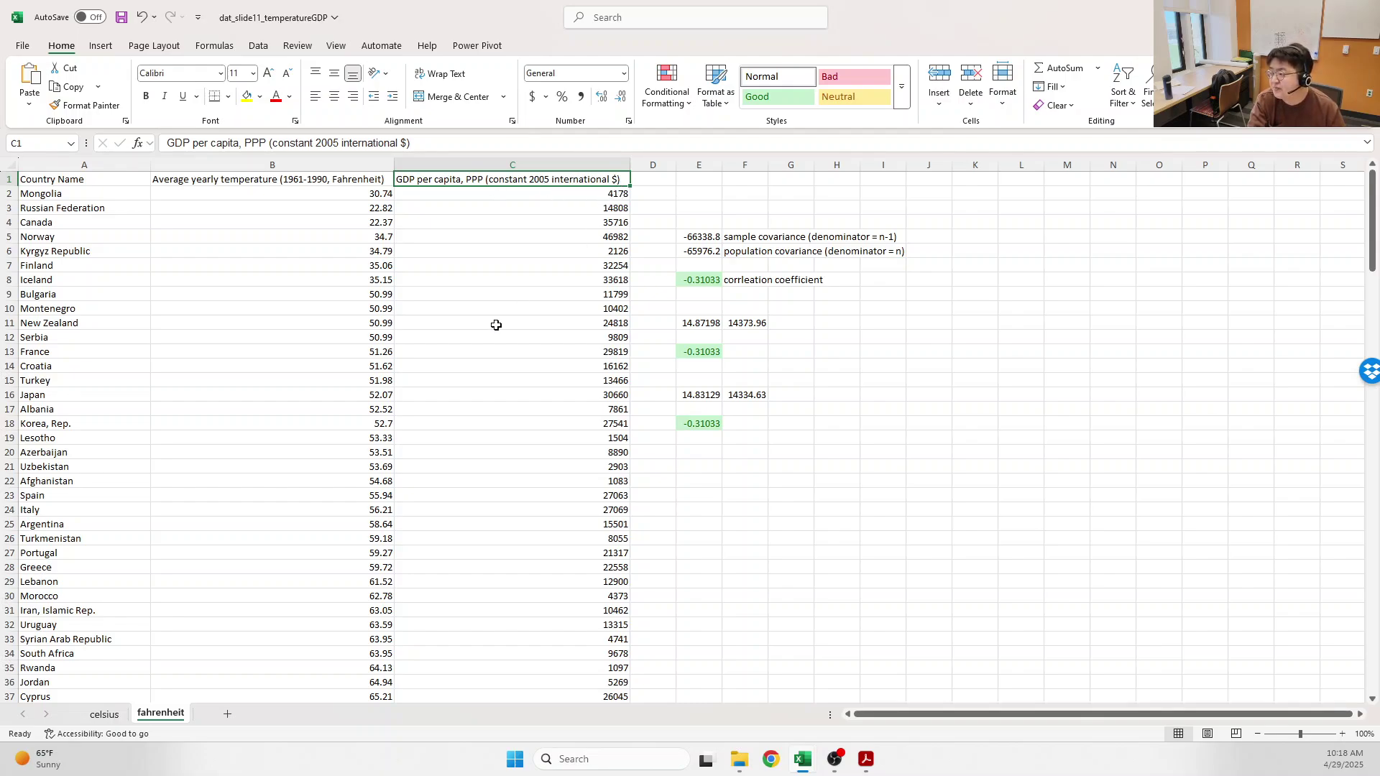
click(103, 715)
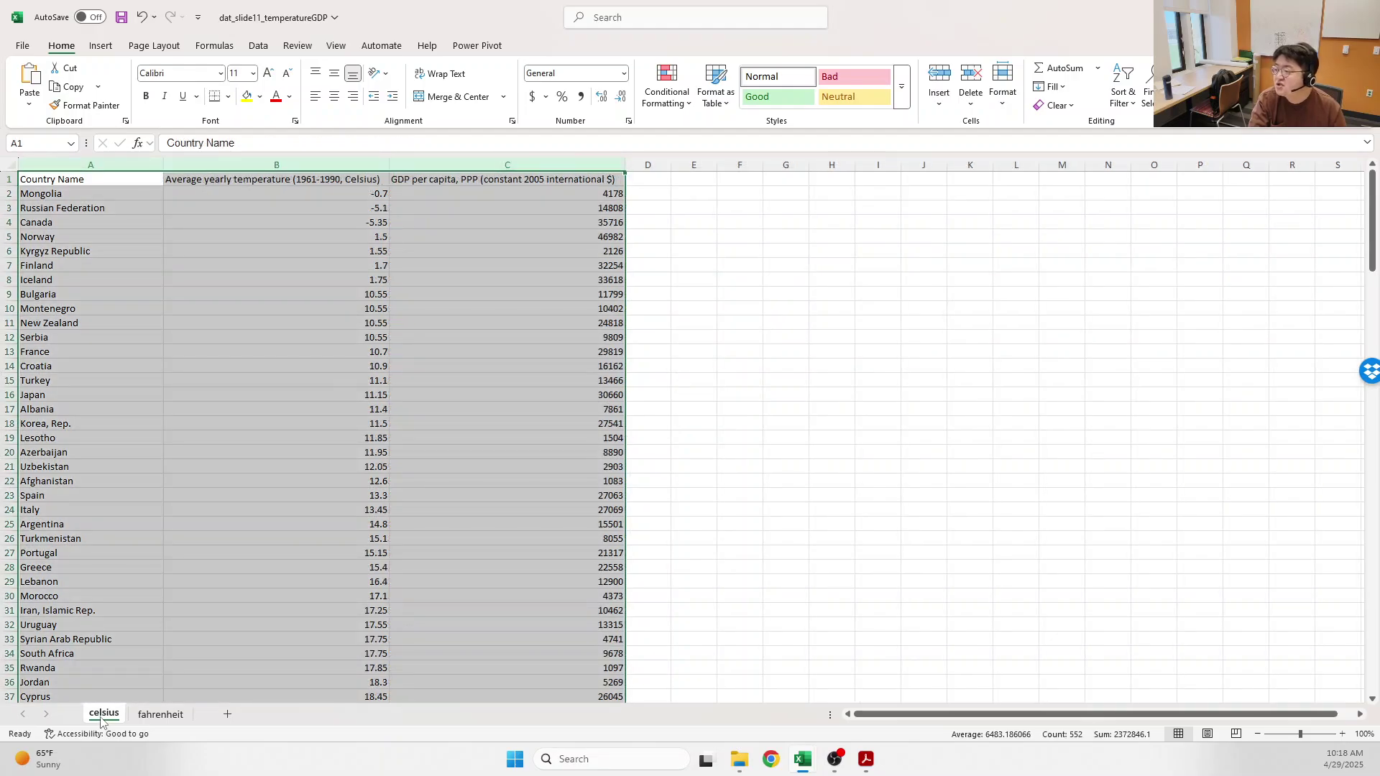
click(280, 495)
click(302, 165)
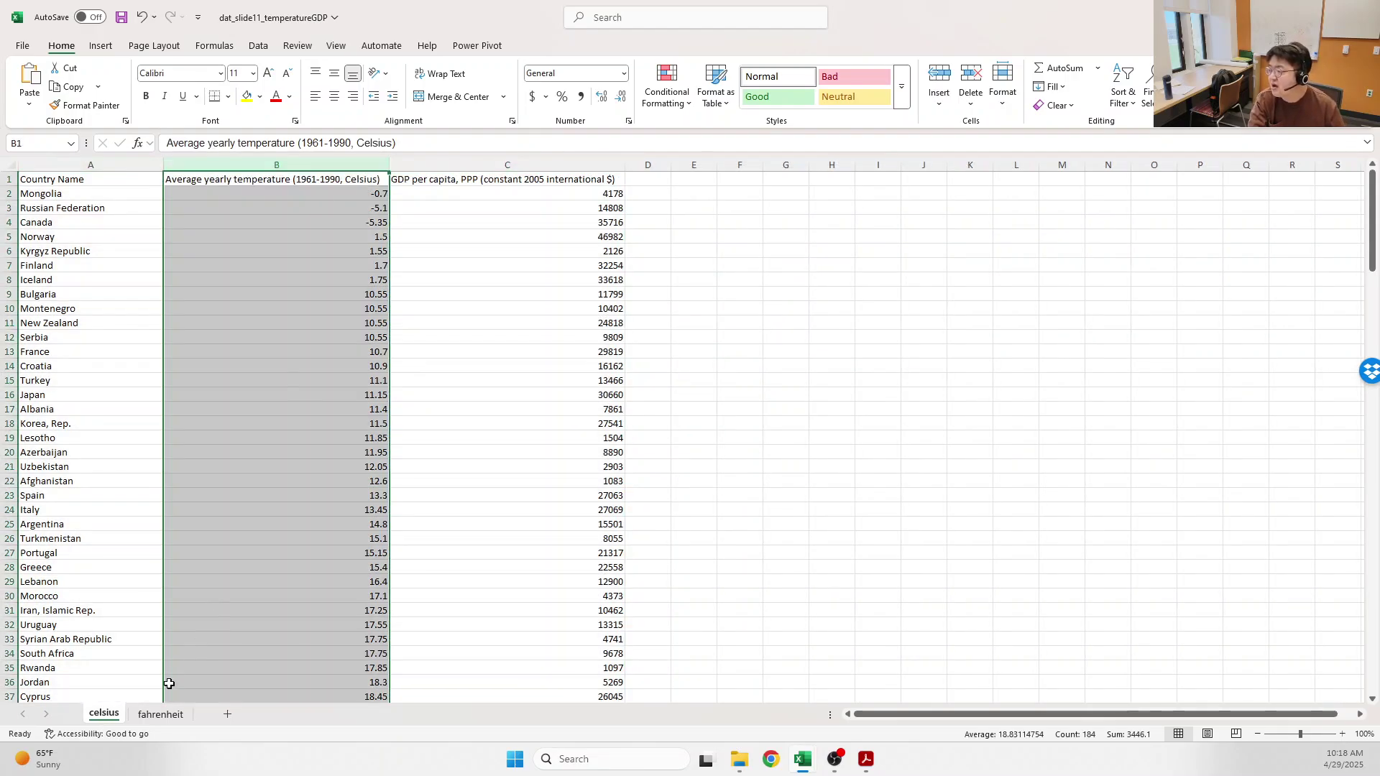
click(154, 716)
click(103, 715)
click(161, 713)
click(104, 714)
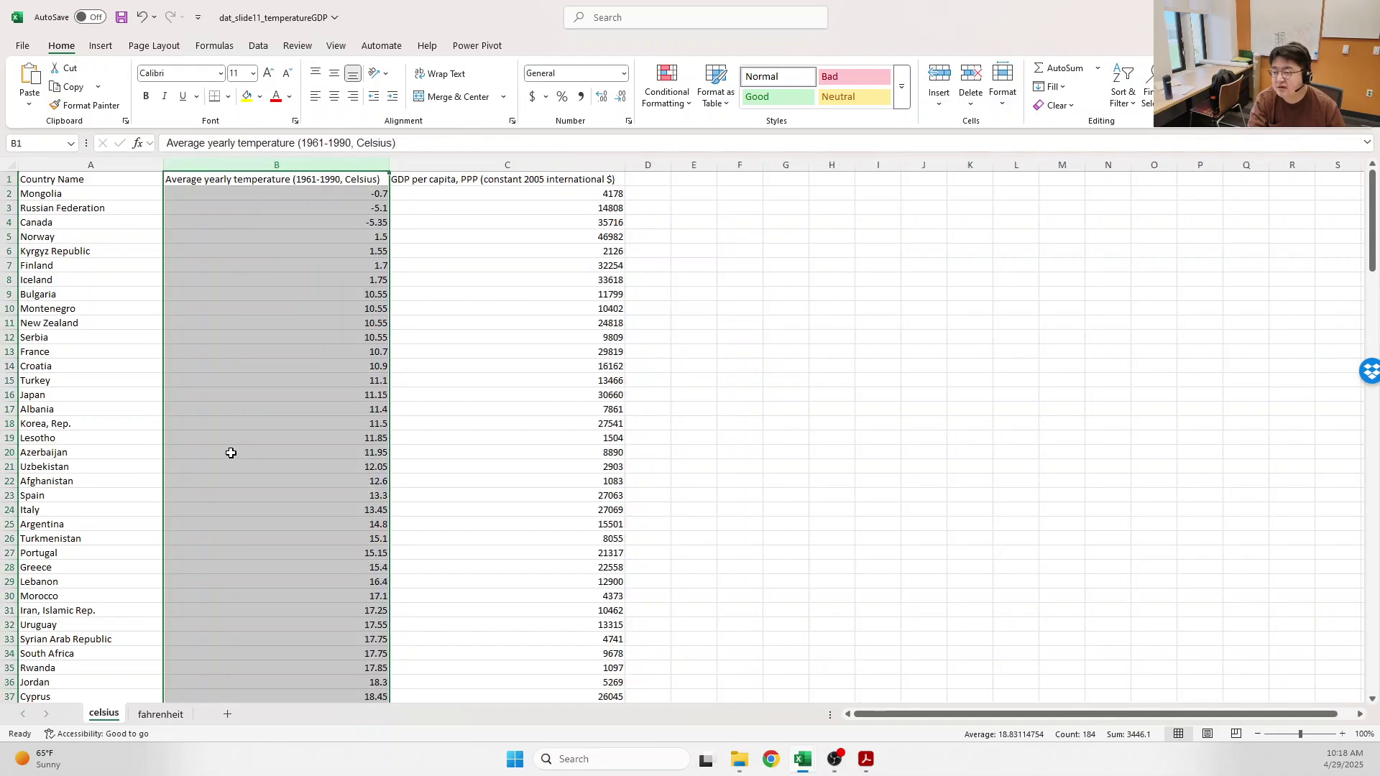
click(240, 435)
click(264, 181)
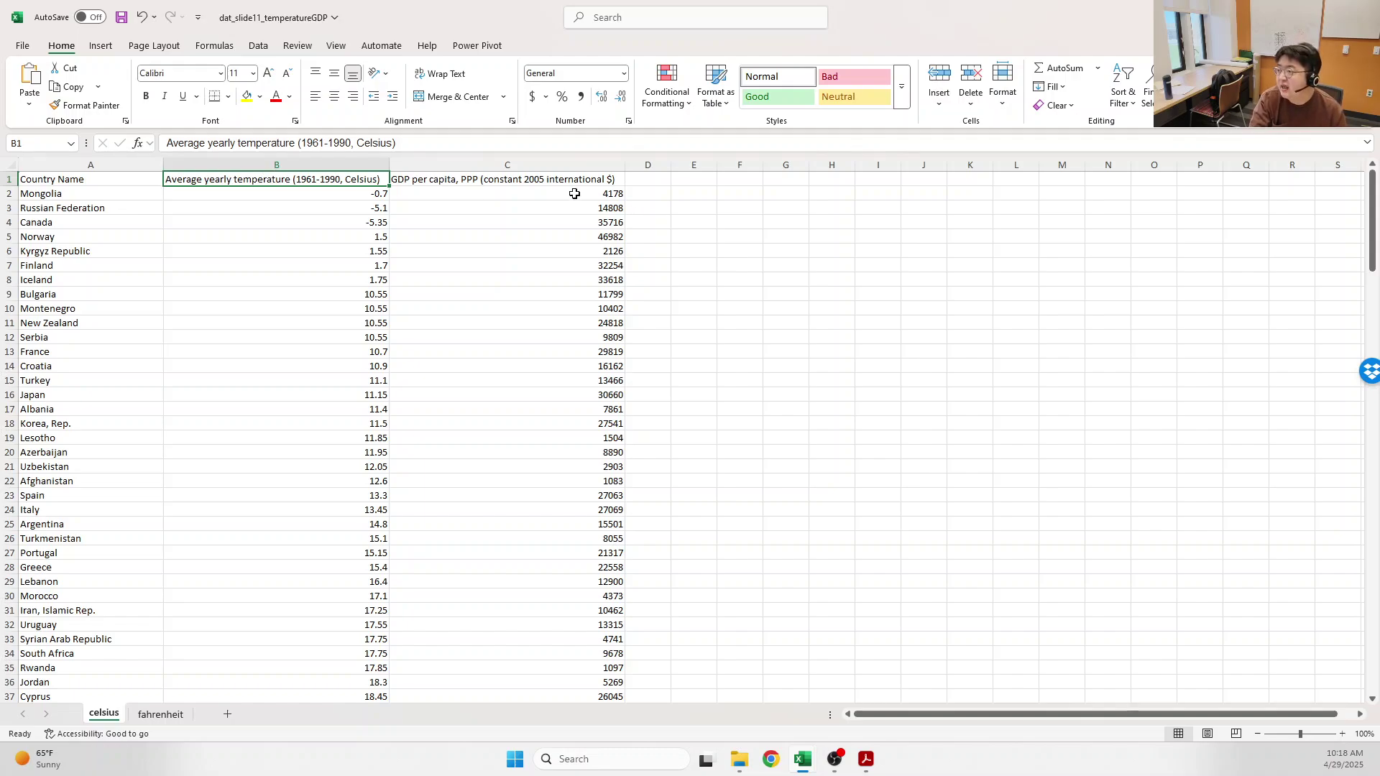
click(546, 180)
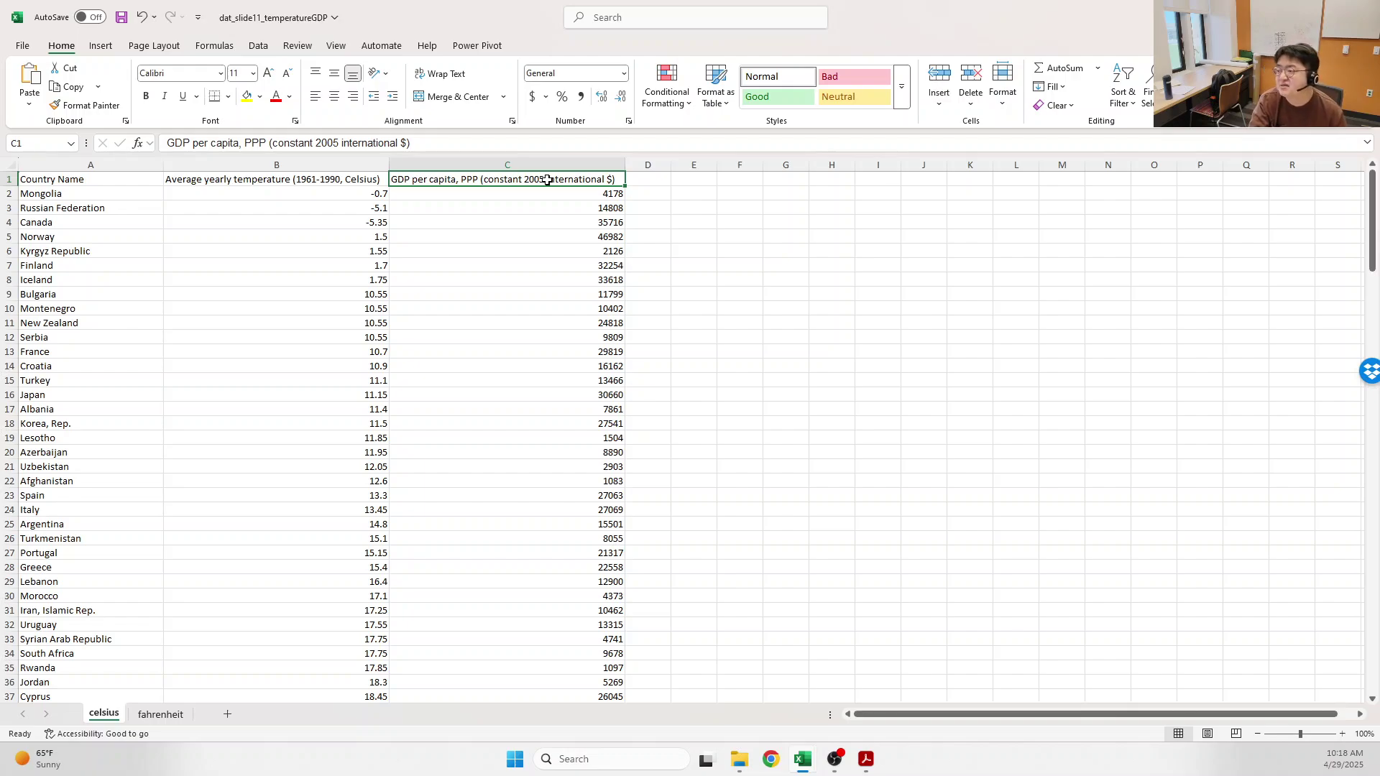
click(311, 179)
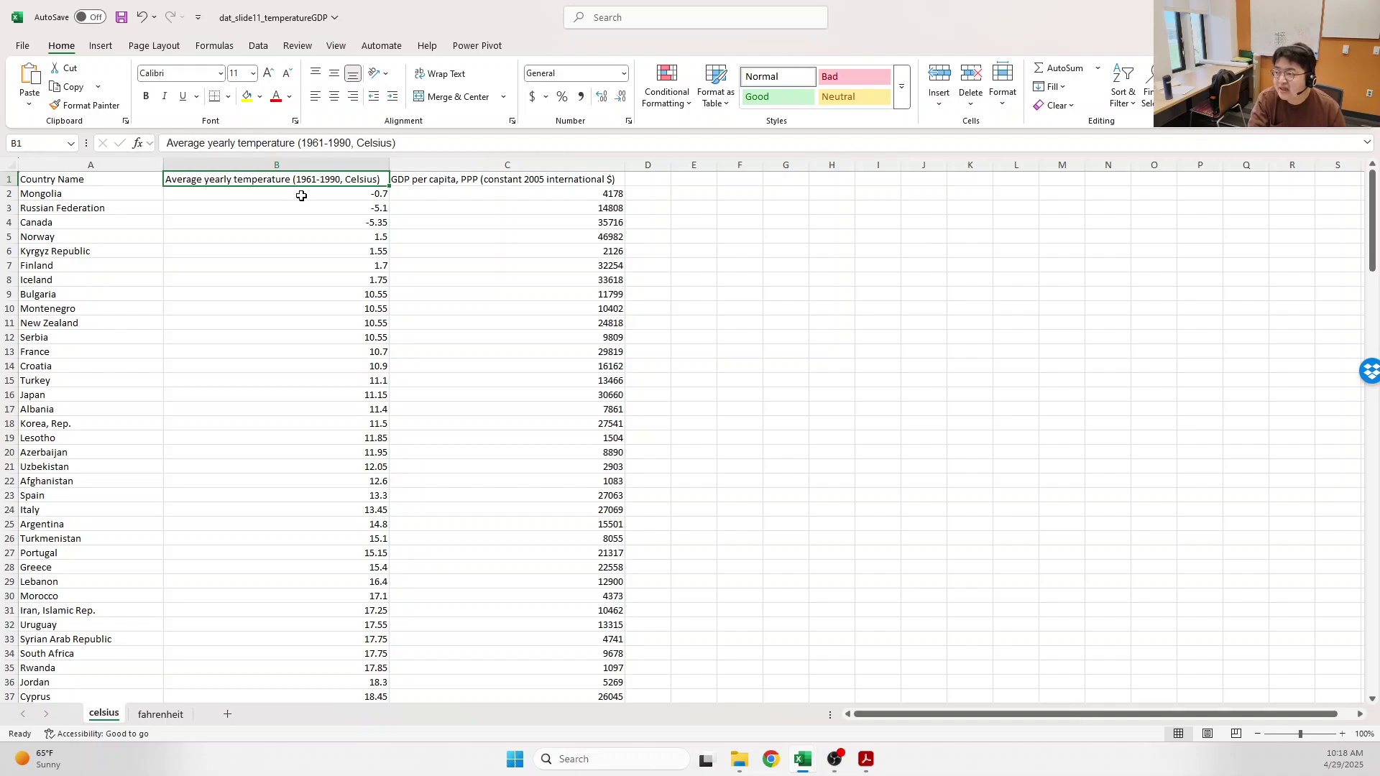
- Calculate the population covariance of temperature and GDP per capita in E2 of the celsius sheet with =COVARIANCE.P(B2:B184,C2:C184)
click(701, 194)
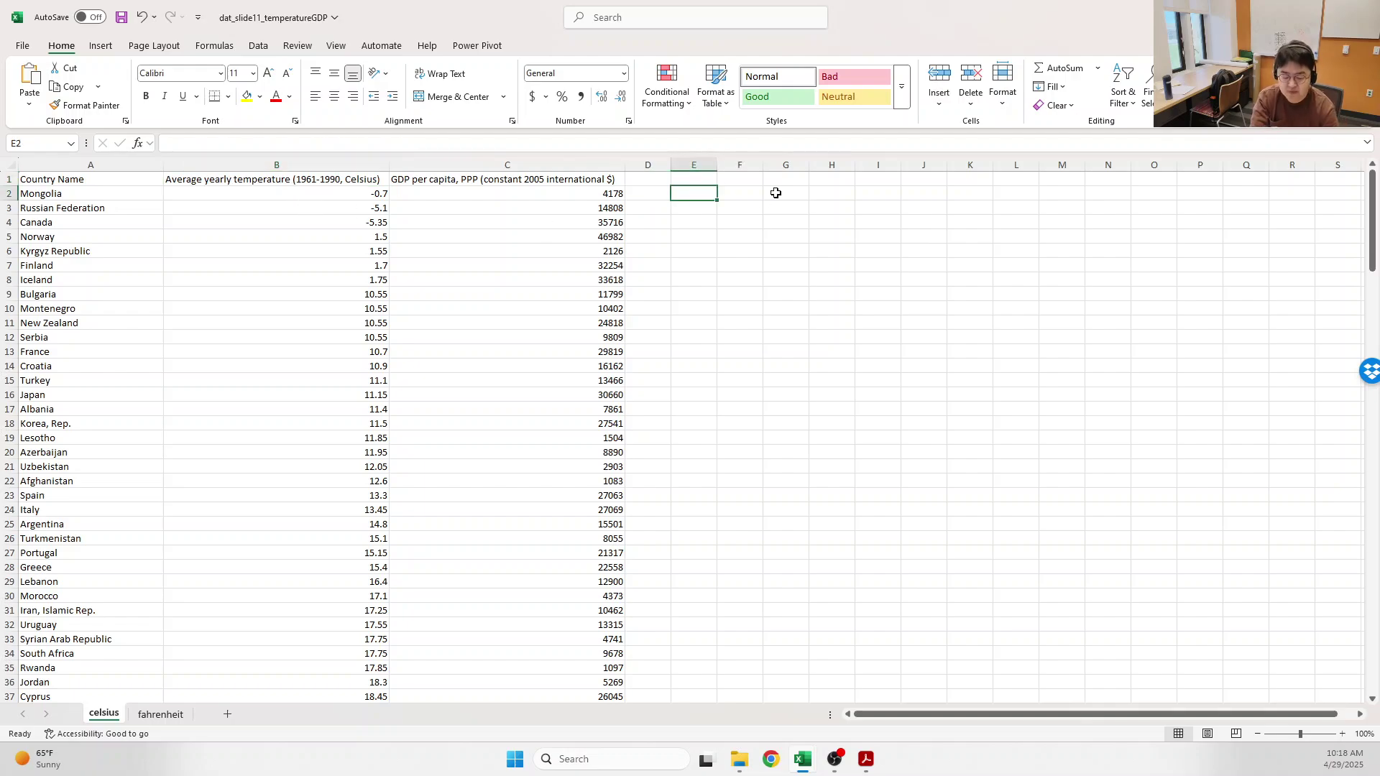
text(=covariance.p()
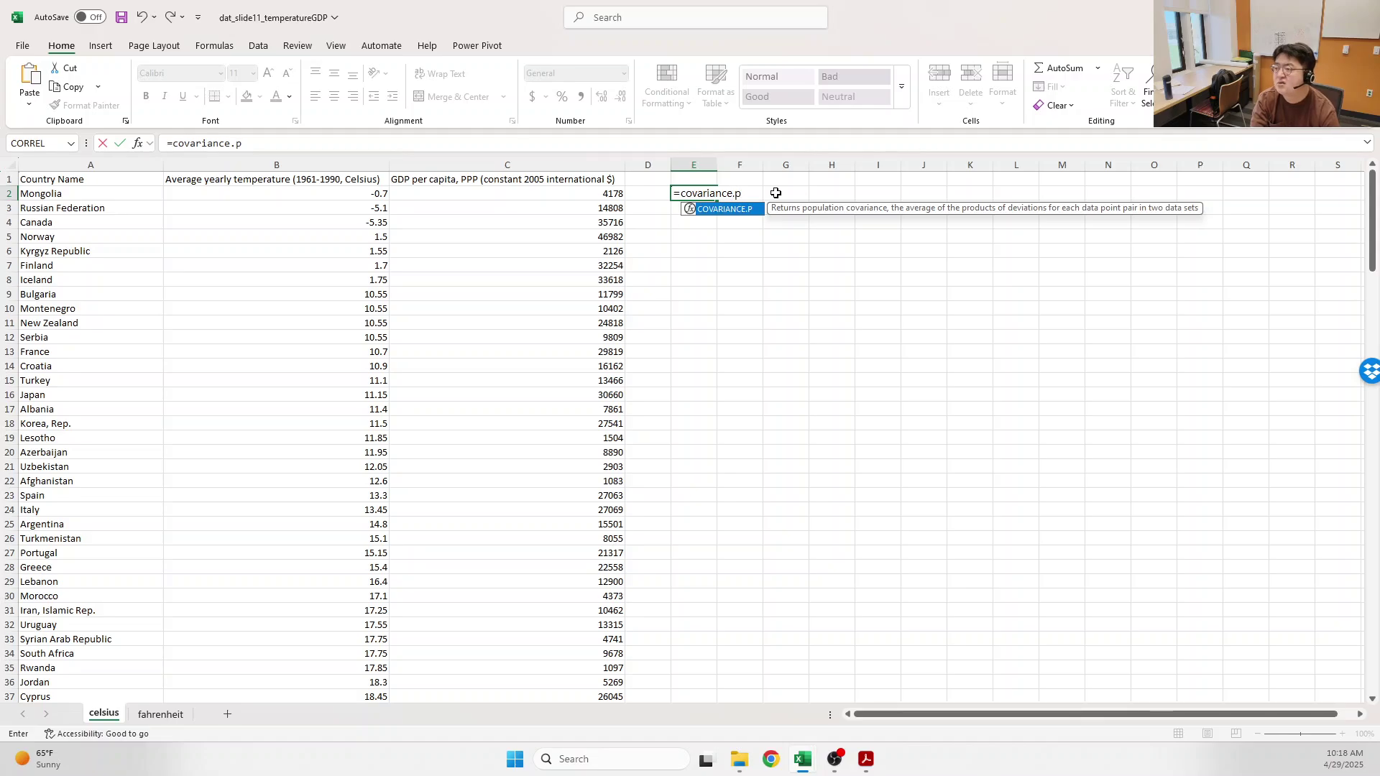
click(360, 195)
key(ctrl+shift+Down)
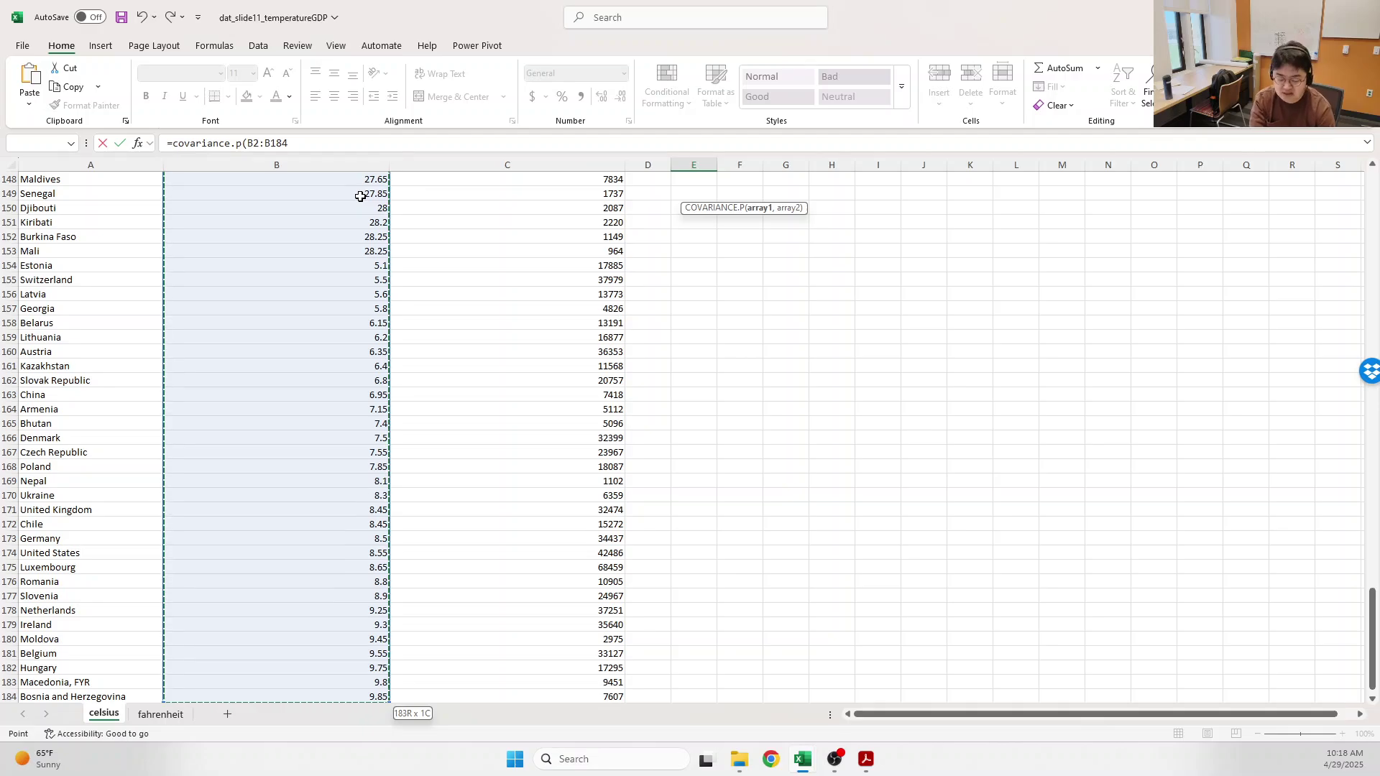
text(,)
scroll(564, 631, down, 2)
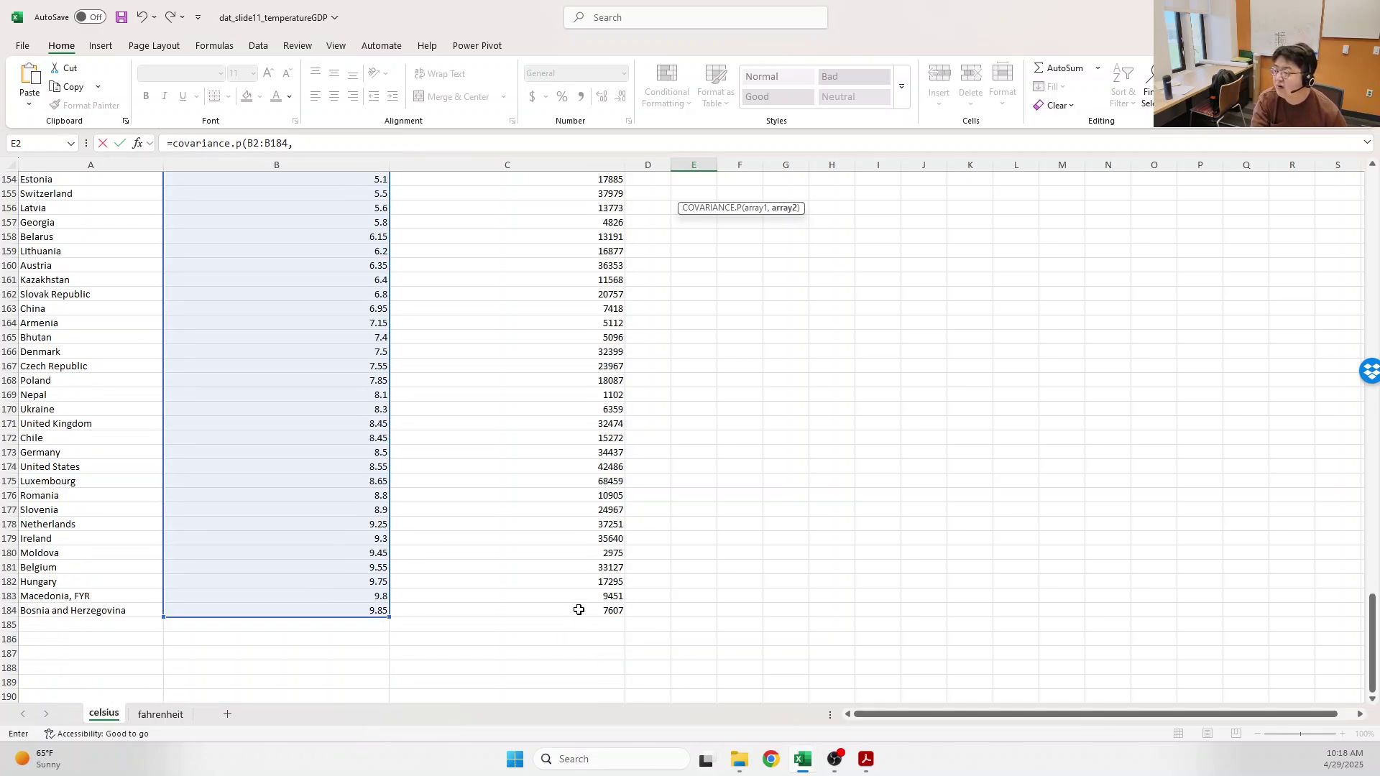
drag(573, 610, 567, 193)
text())
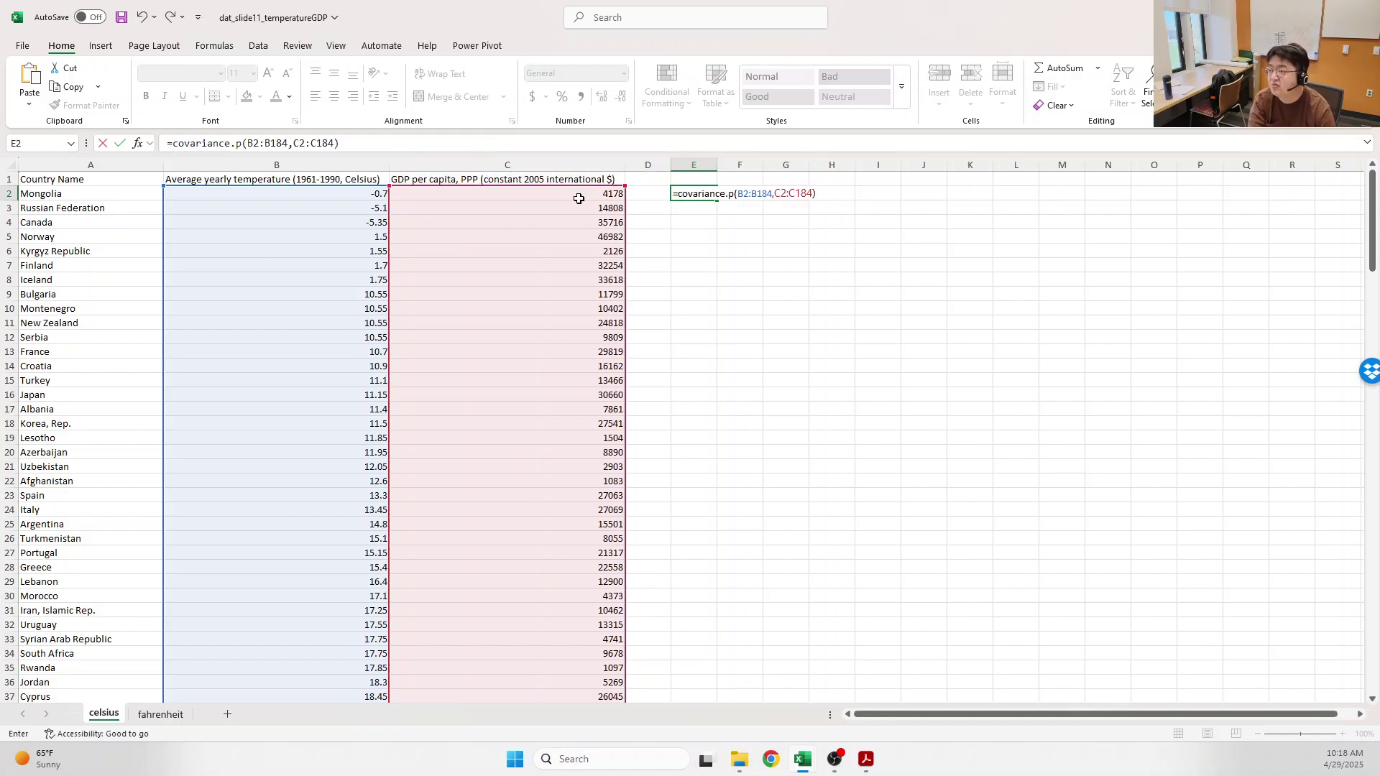
key(Return)
- Compare the celsius population covariance in E2 with the covariances on the fahrenheit sheet, and return to the celsius sheet
click(696, 191)
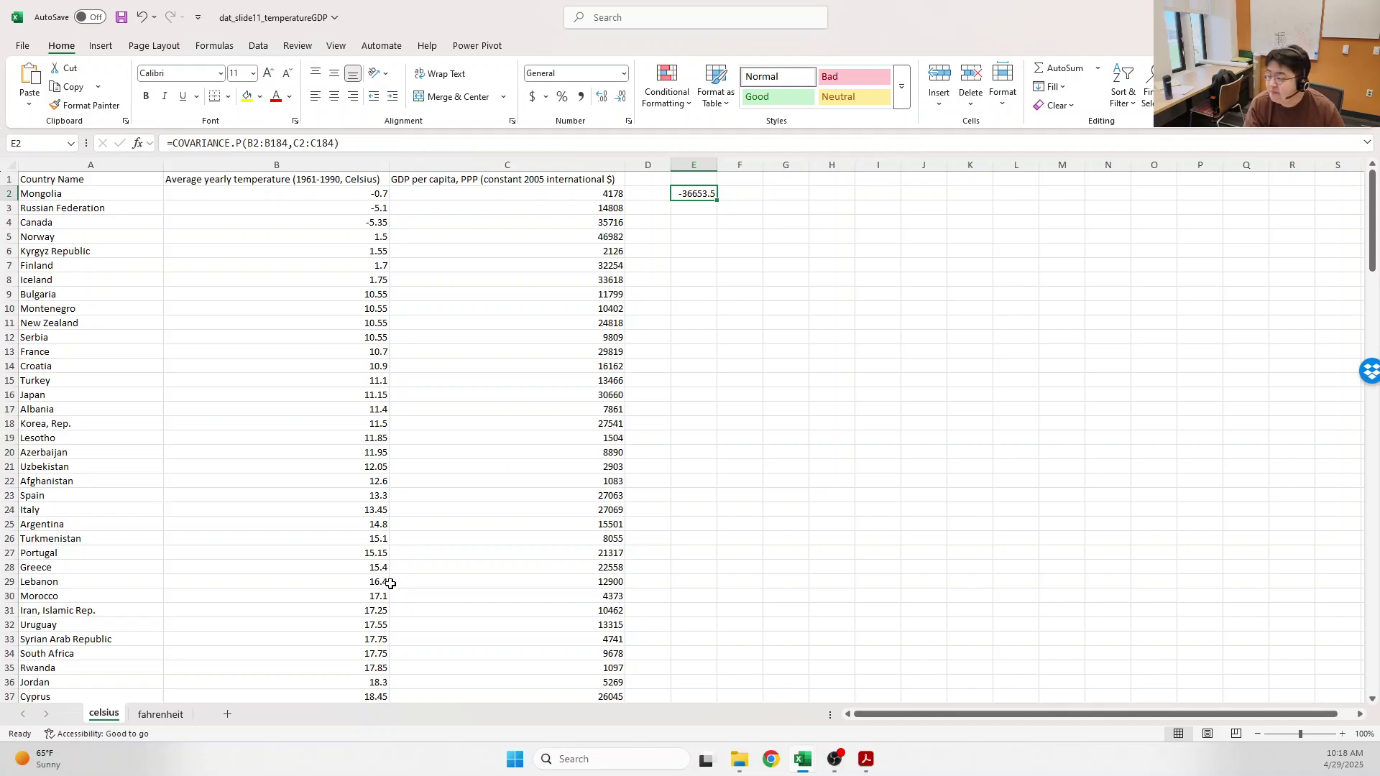
click(161, 714)
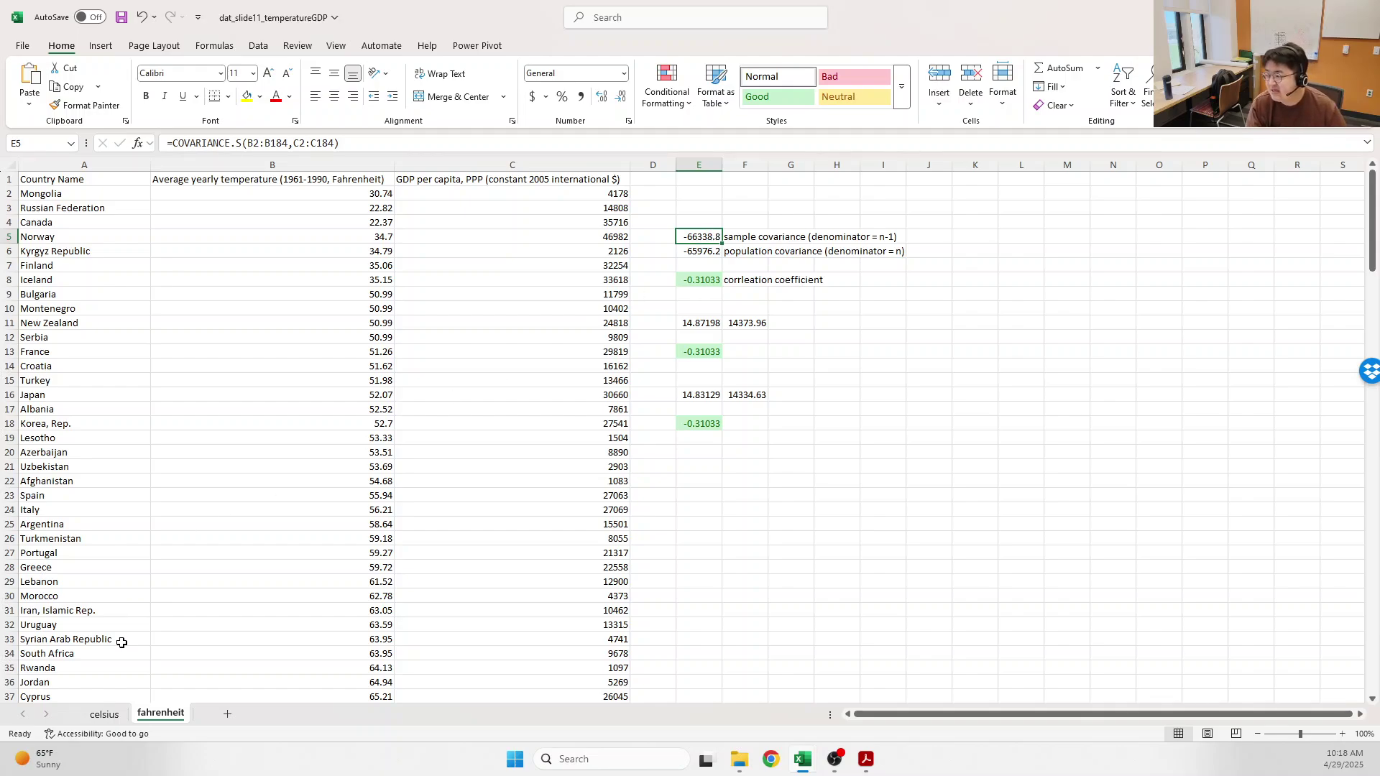
click(104, 713)
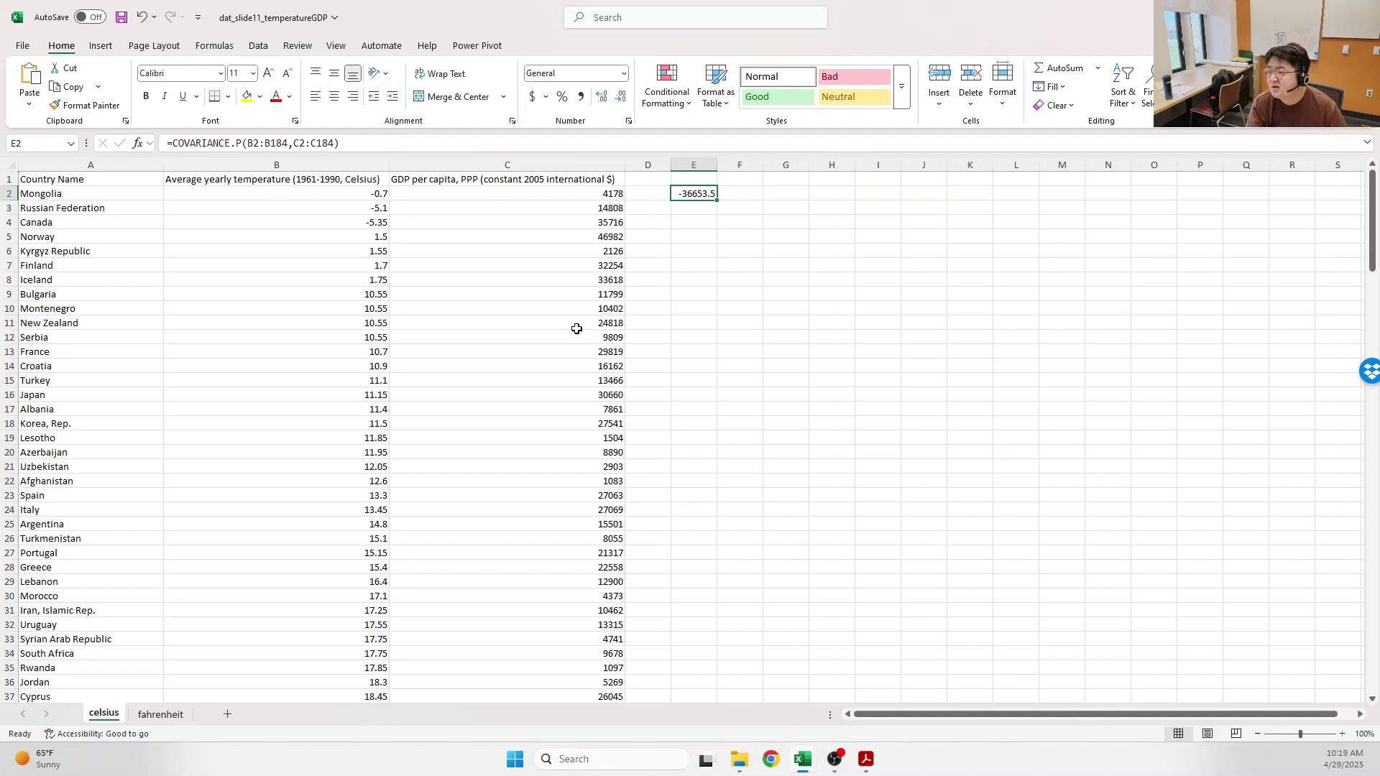
- Calculate the sample covariance of temperature and GDP per capita in E3 of the celsius sheet with =COVARIANCE.S(B2:B184,C2:C184)
click(701, 207)
text(=cov)
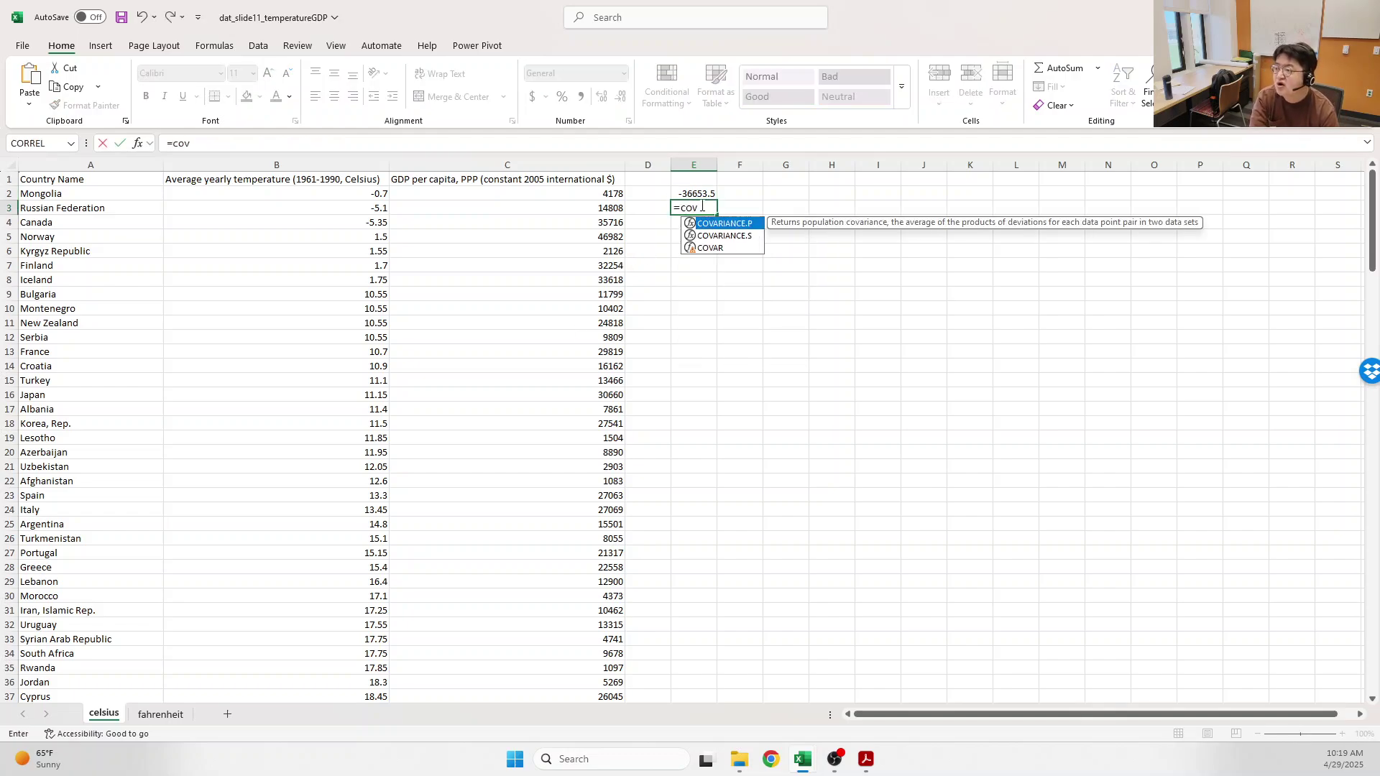
text(ariance.s()
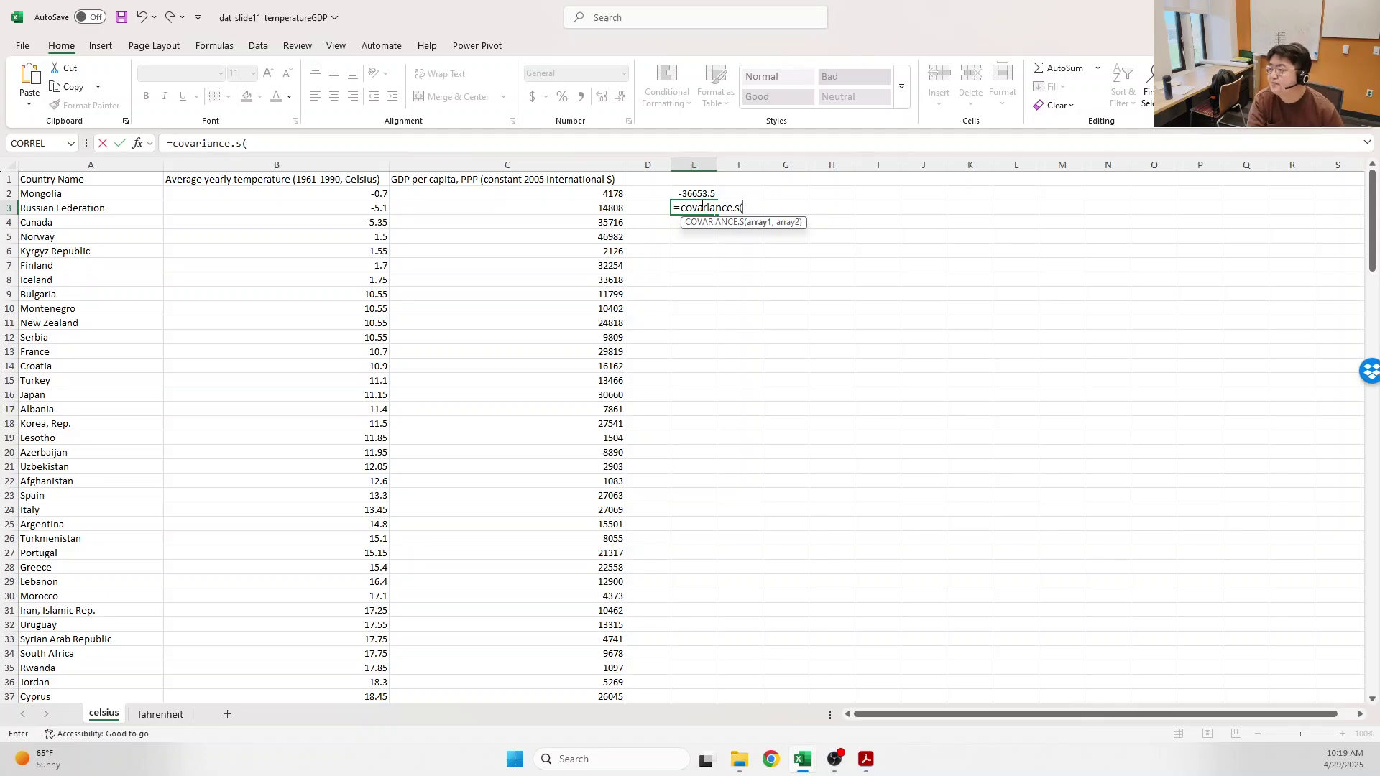
click(366, 194)
key(ctrl+shift+Down)
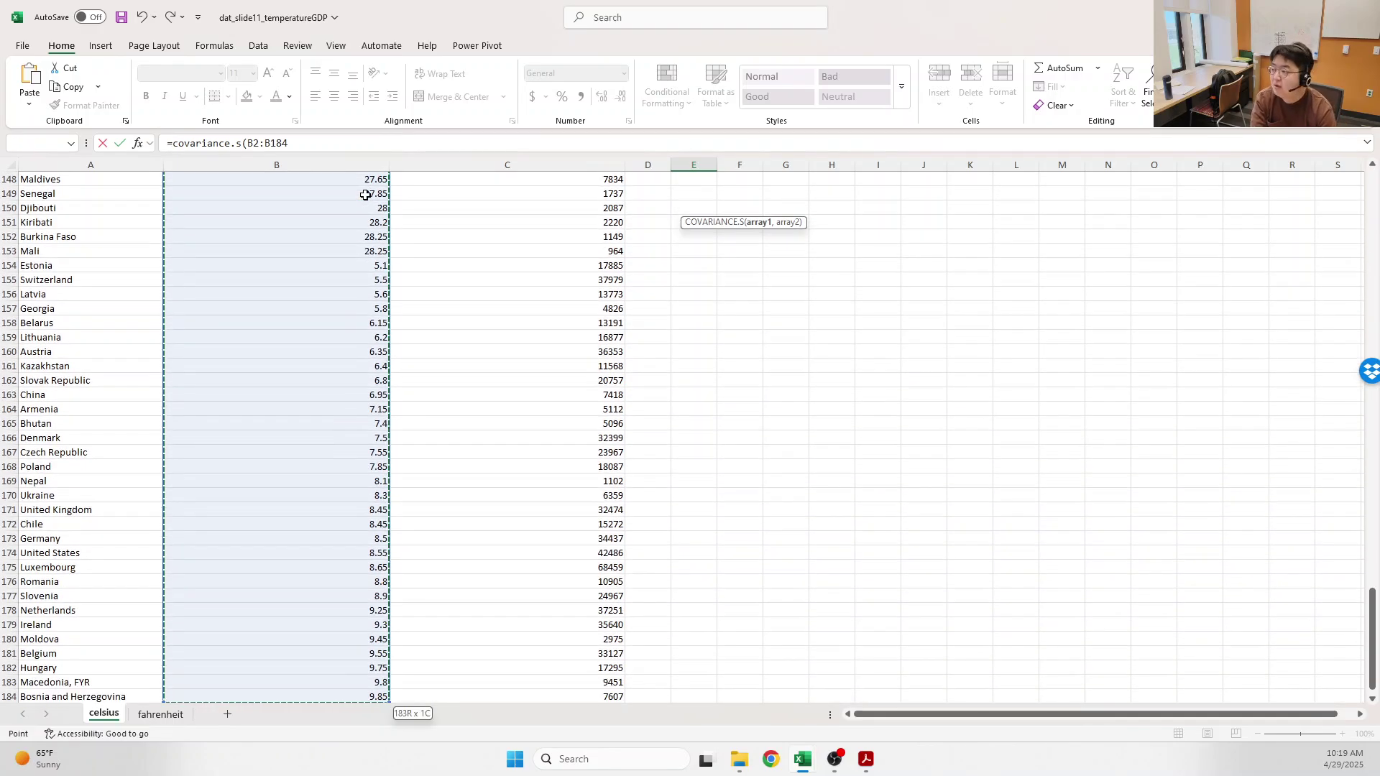
text(,)
scroll(584, 548, down, 2)
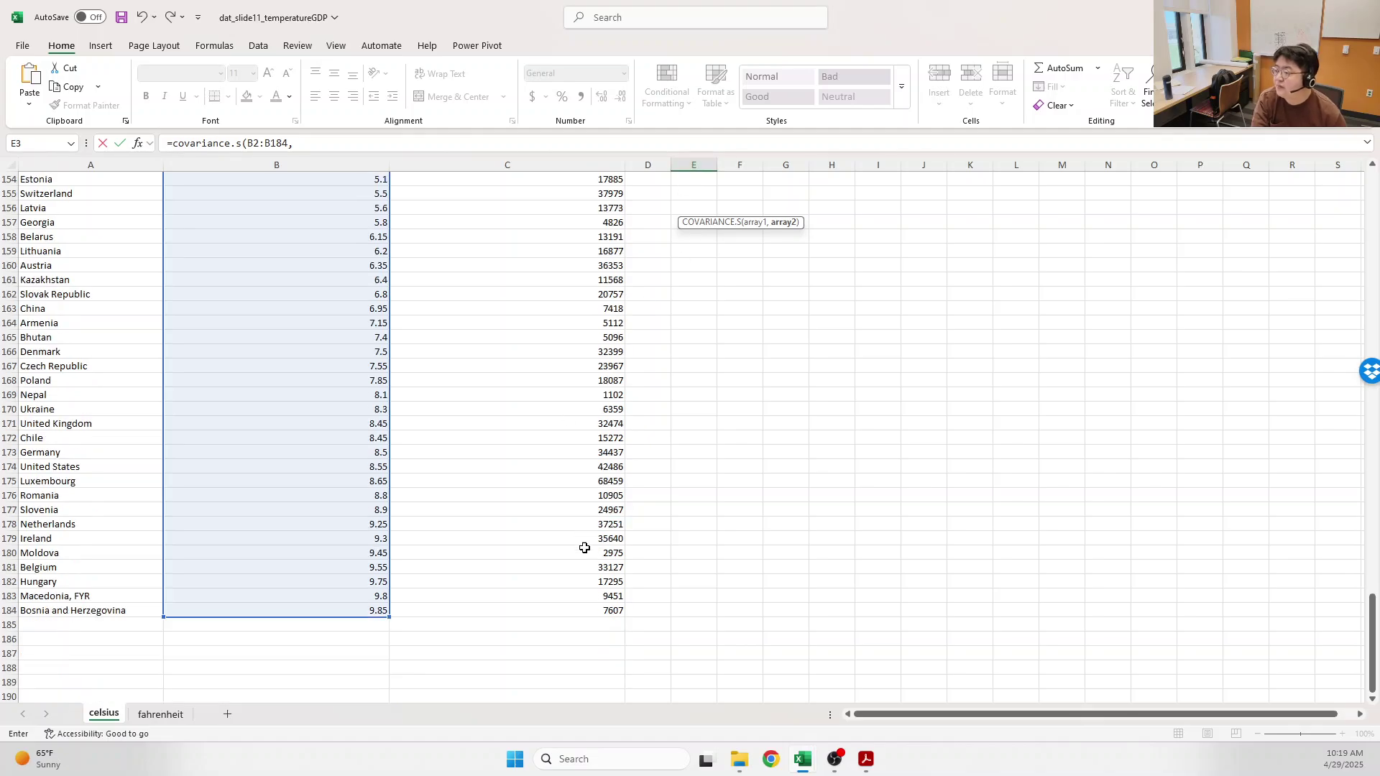
drag(586, 611, 477, 195)
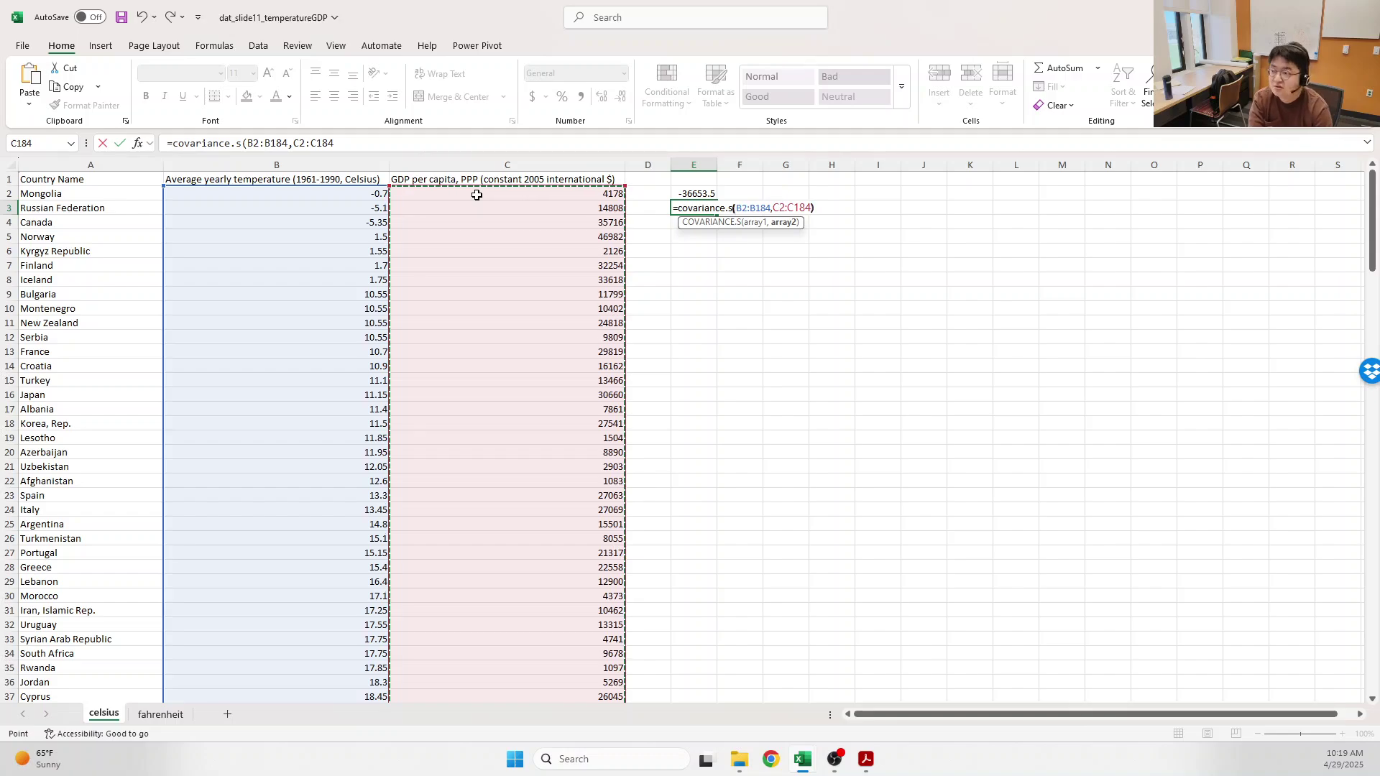
key(Return)
key(Up)
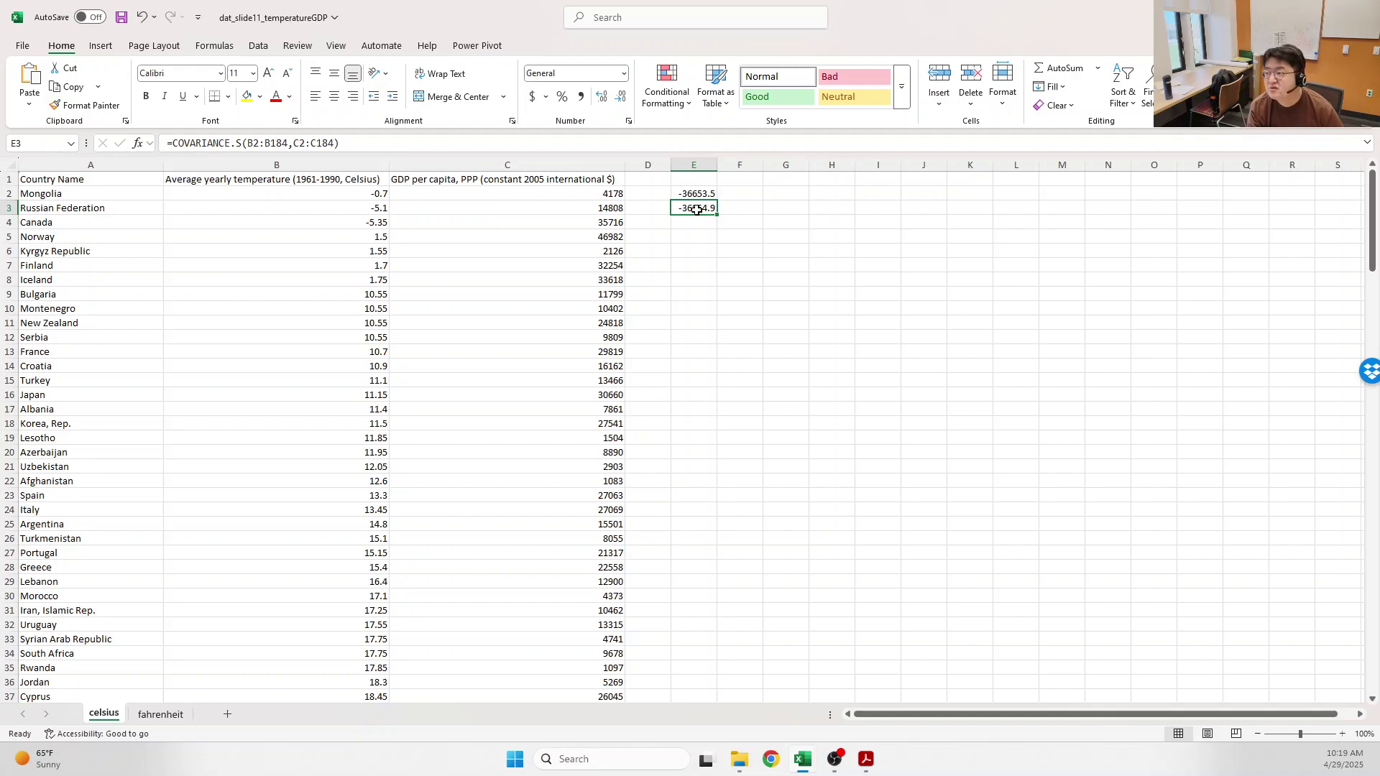
- Compare the population covariance in E2 with the sample covariance in E3 on the celsius sheet
drag(696, 209, 699, 196)
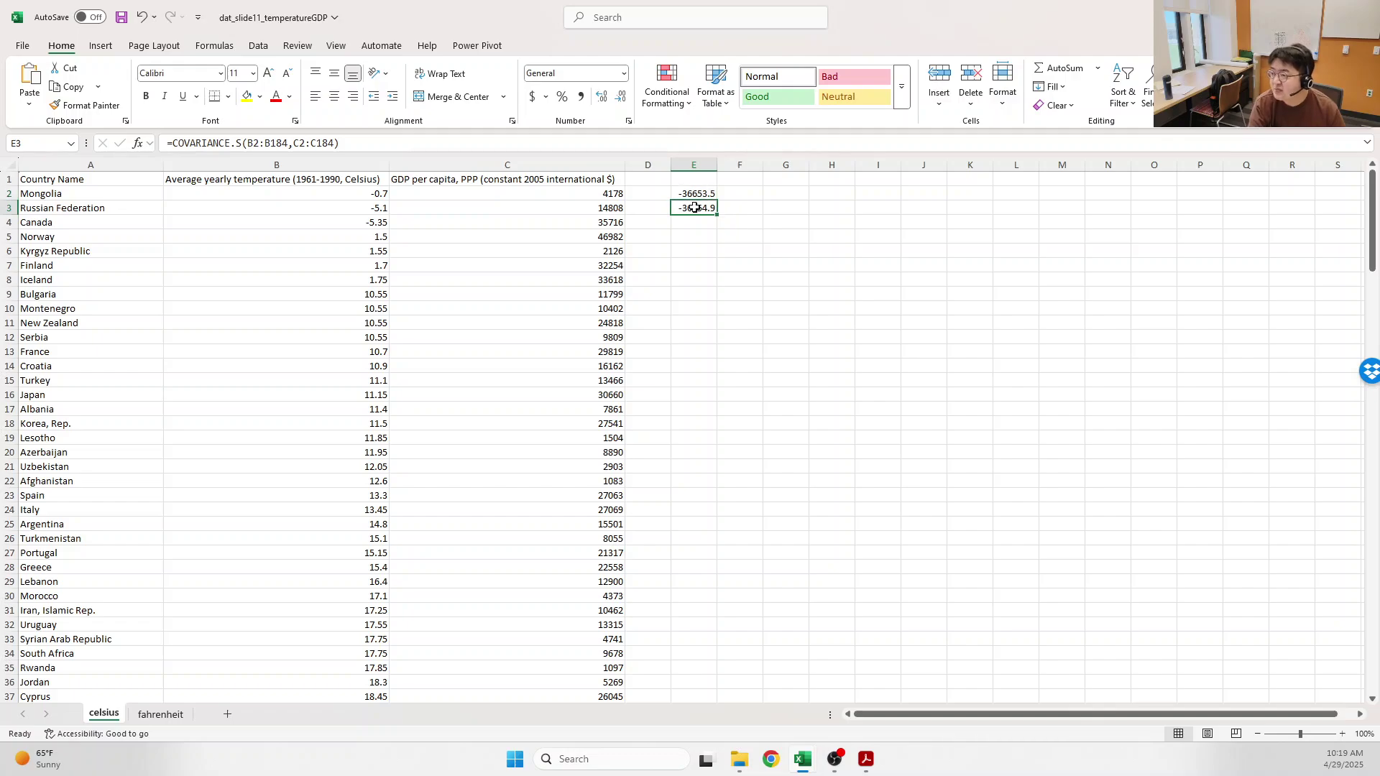
drag(694, 194, 696, 208)
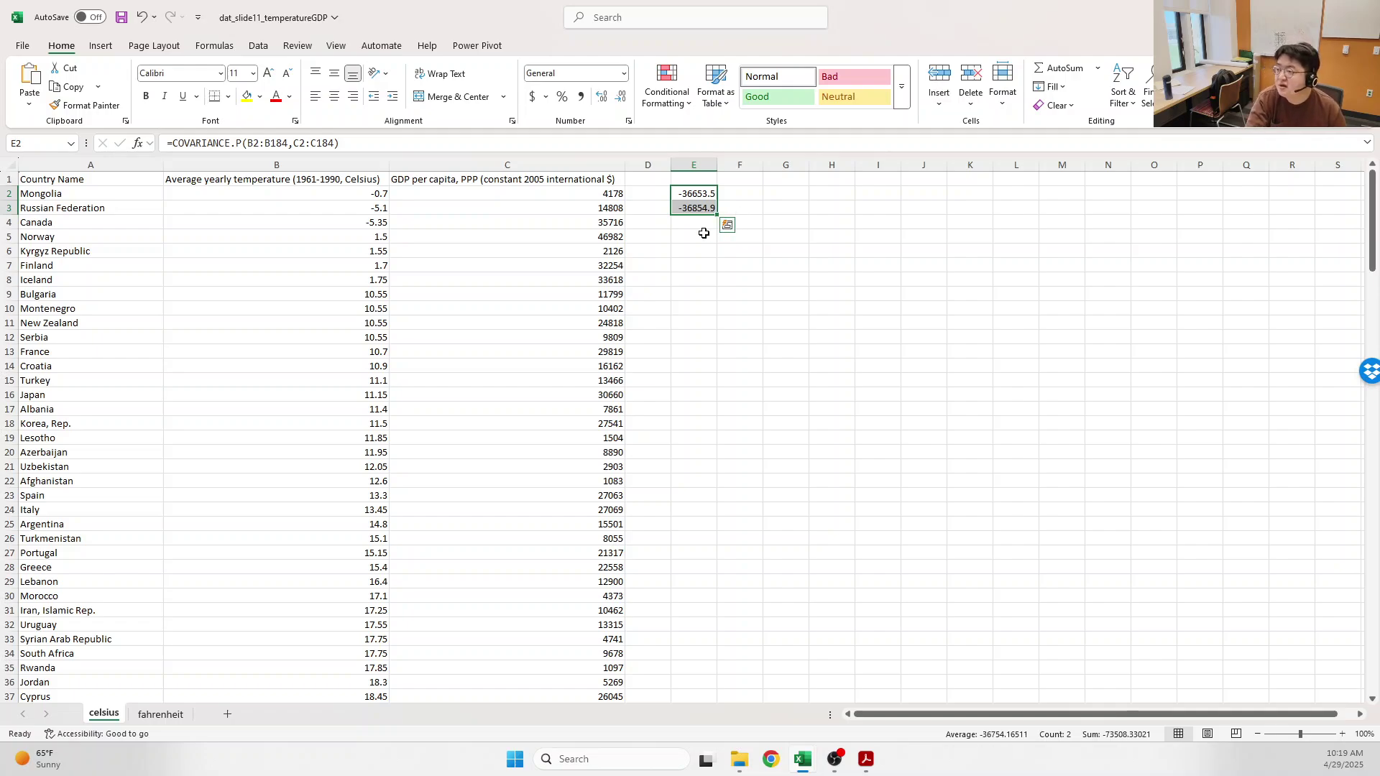
click(703, 233)
drag(695, 207, 695, 194)
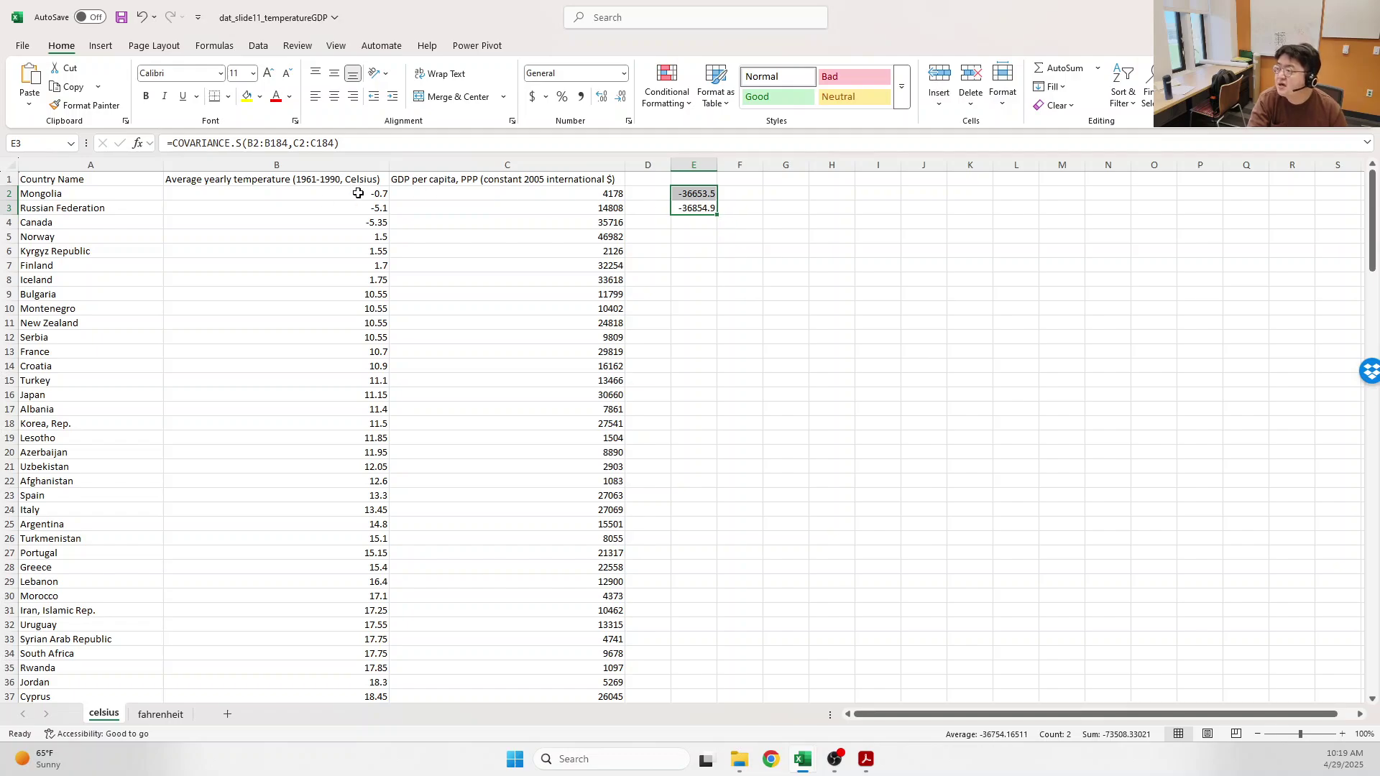
key(Return)
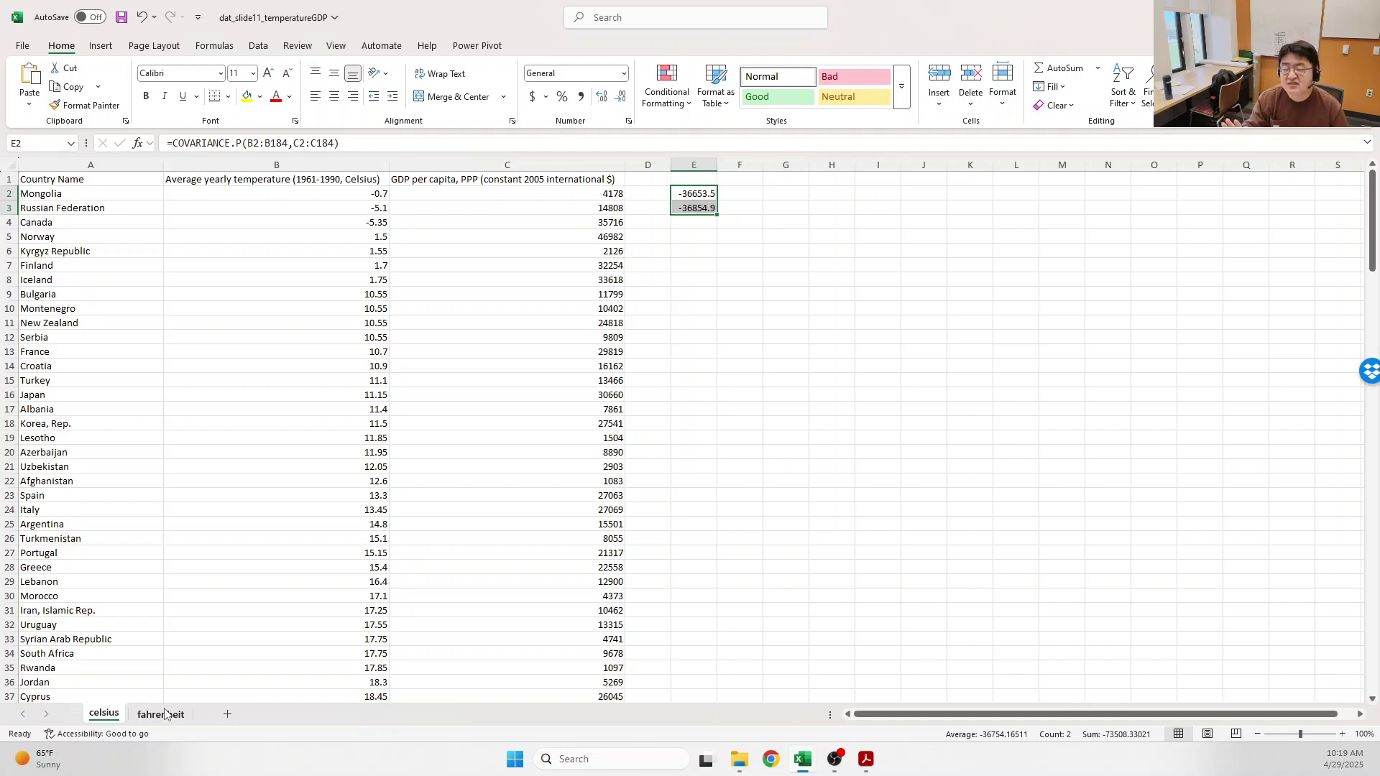
- Calculate the correlation between temperature and GDP per capita in E7 of the celsius sheet with =CORREL(B2:B184,C2:C184)
click(686, 263)
text(=c)
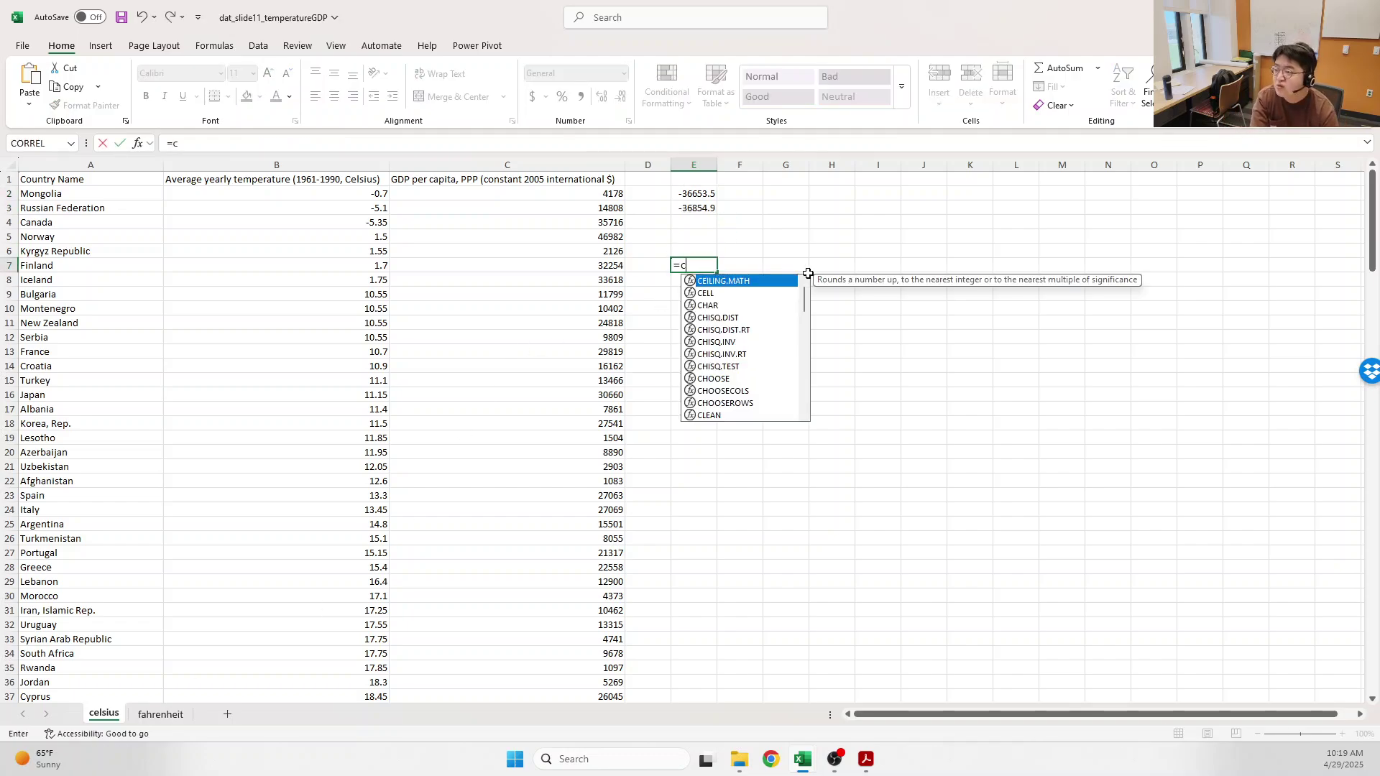
text(orrel()
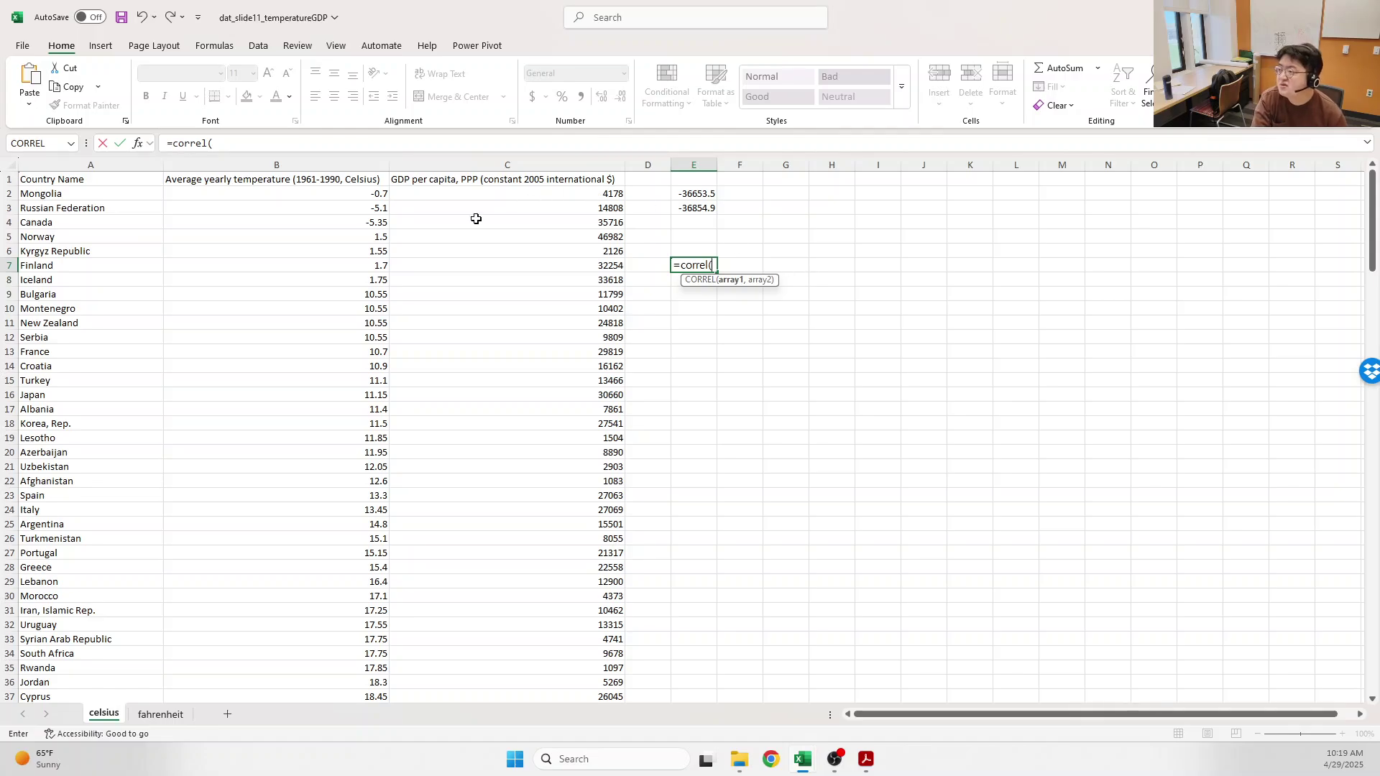
click(362, 194)
key(ctrl+shift+Down)
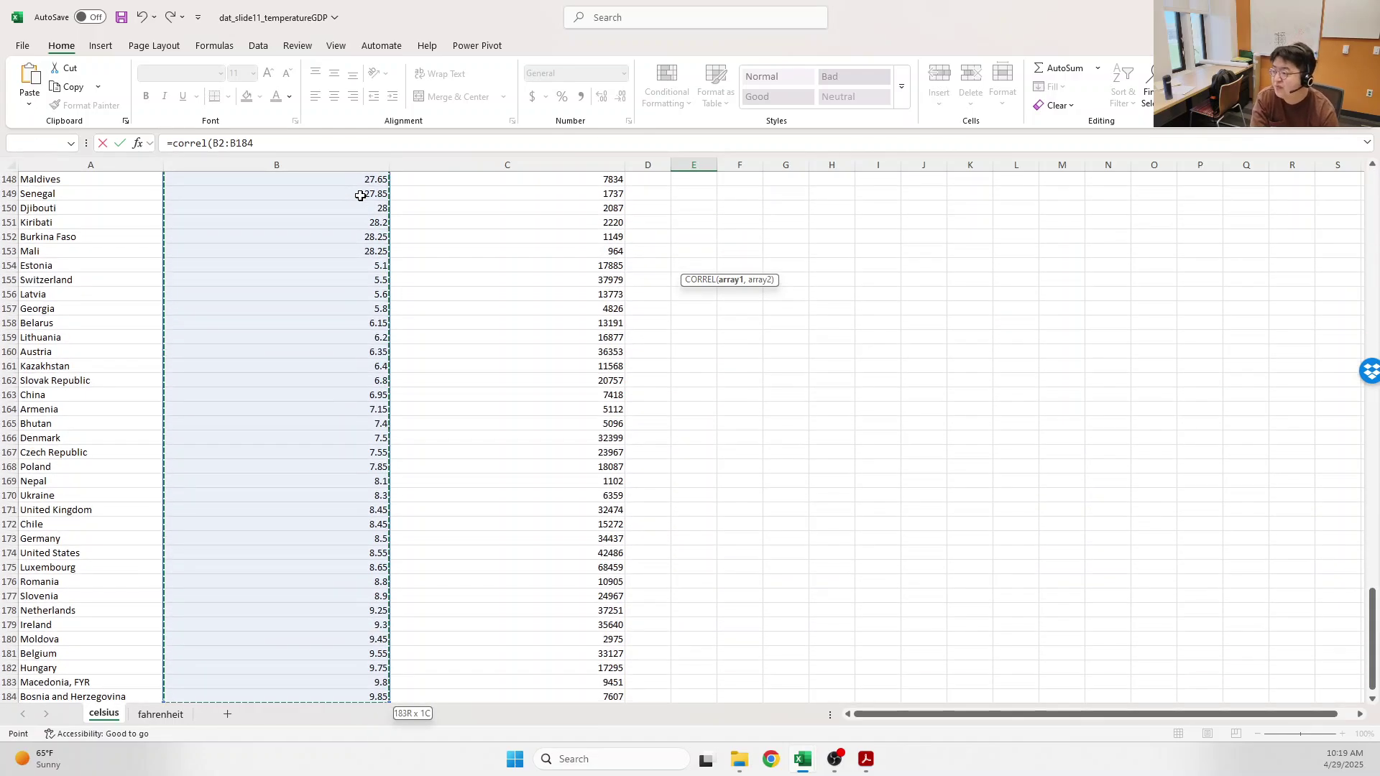
text(,)
scroll(395, 299, down, 2)
click(605, 610)
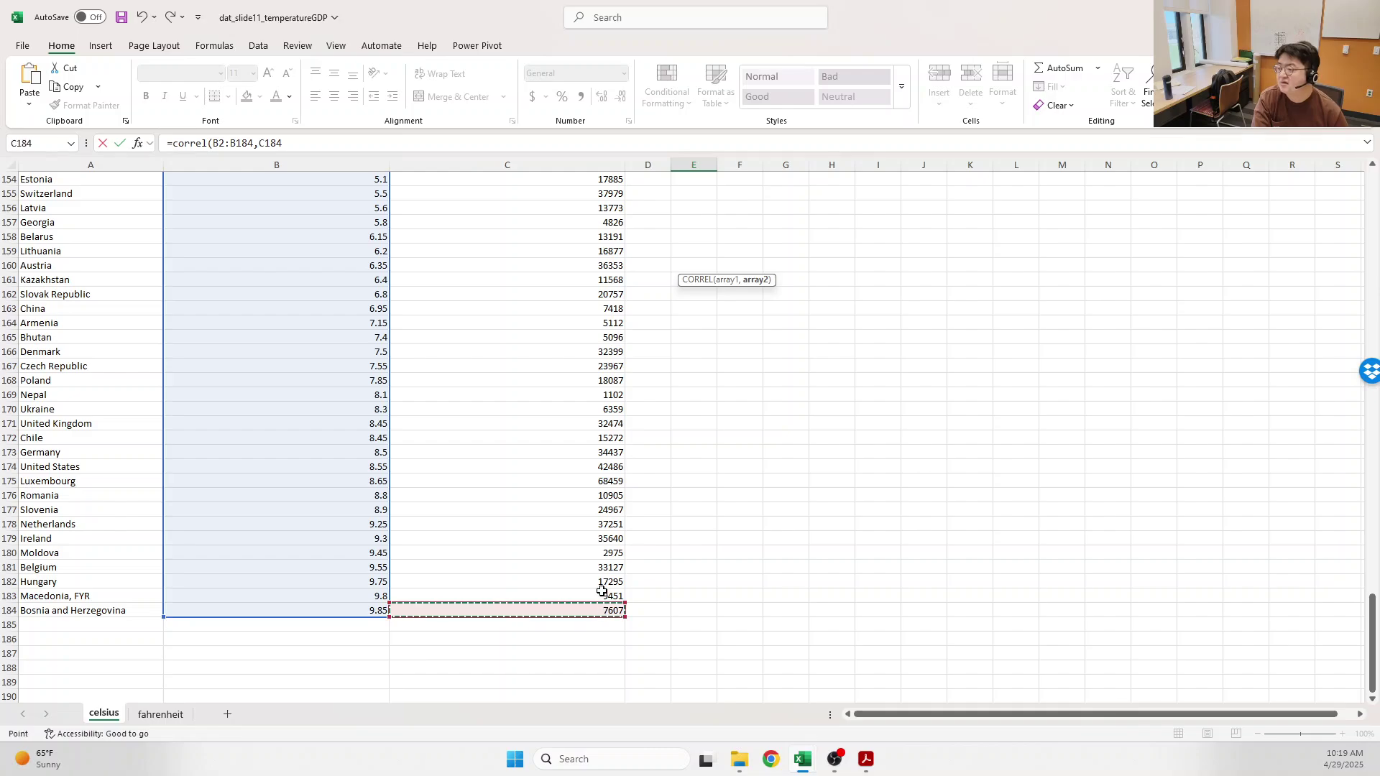
drag(602, 590, 508, 190)
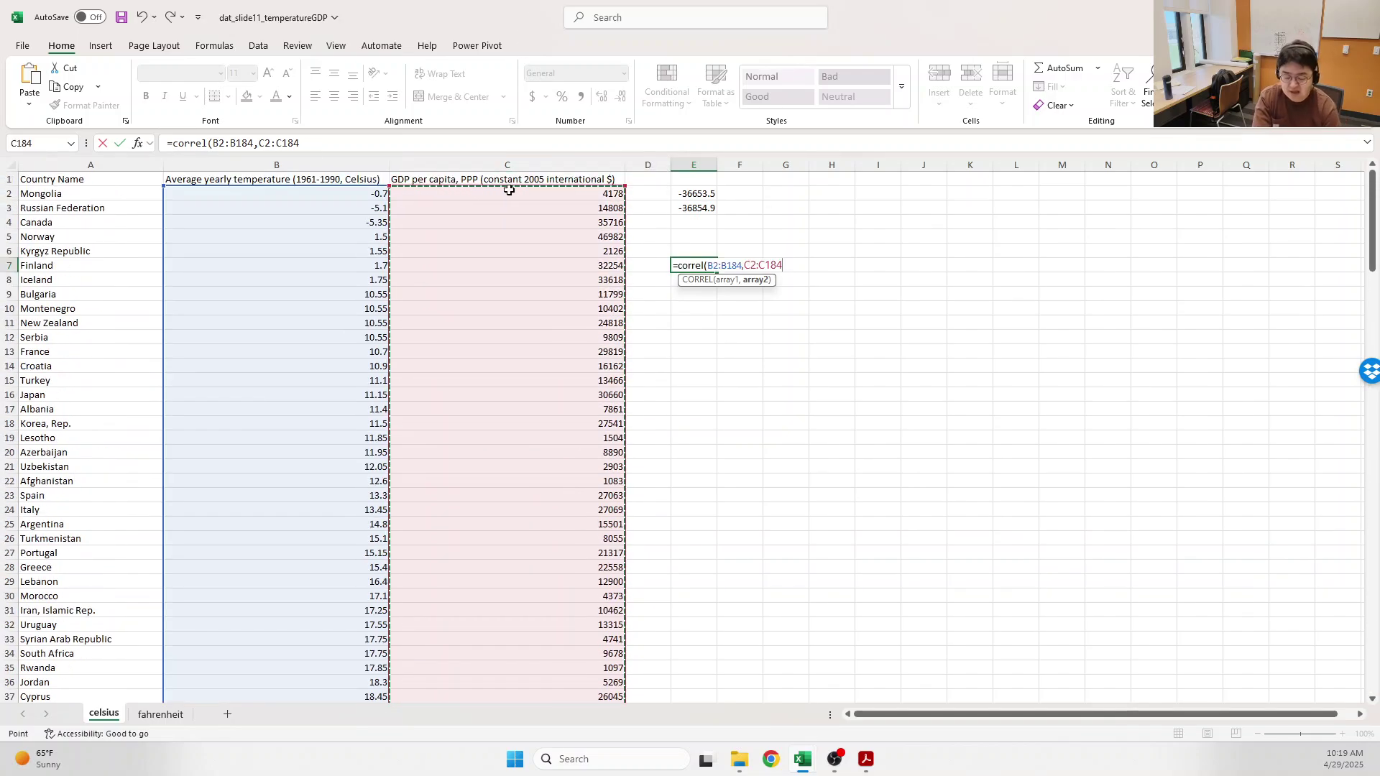
key(Return)
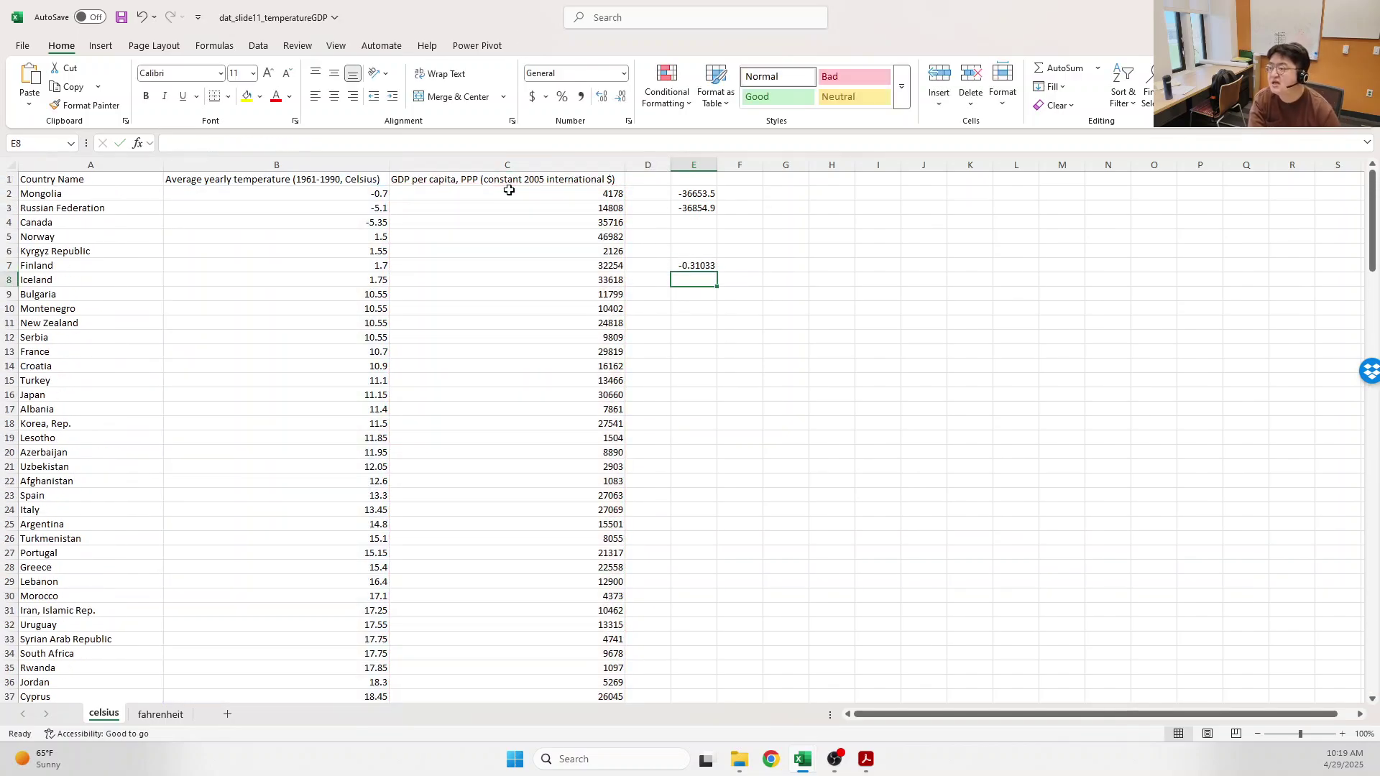
- Apply the Good cell style to the correlation coefficient in E7 of the celsius sheet
drag(716, 271, 712, 269)
click(706, 265)
click(771, 103)
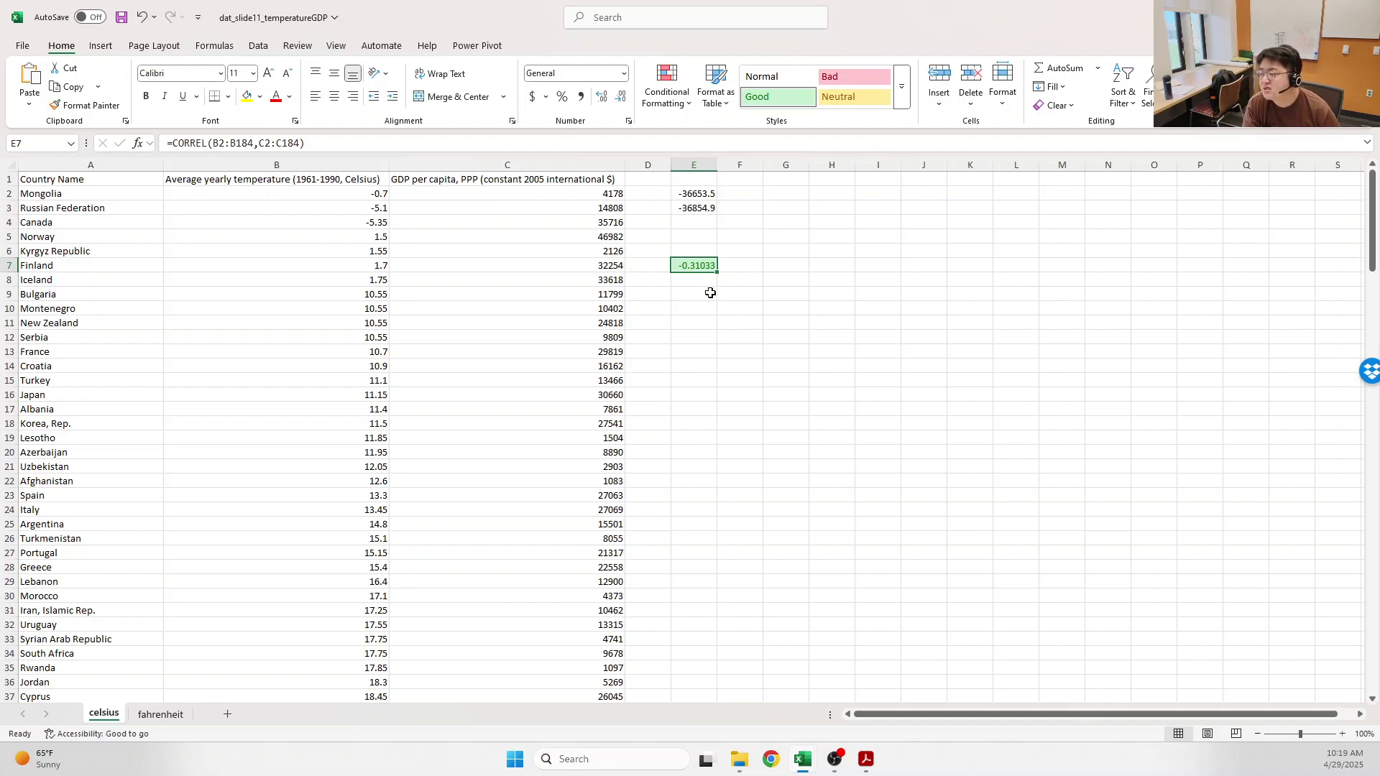
- Compare the correlation coefficients in E8, E13 and E18 of the fahrenheit sheet with the one in E7 of the celsius sheet
click(167, 714)
click(688, 283)
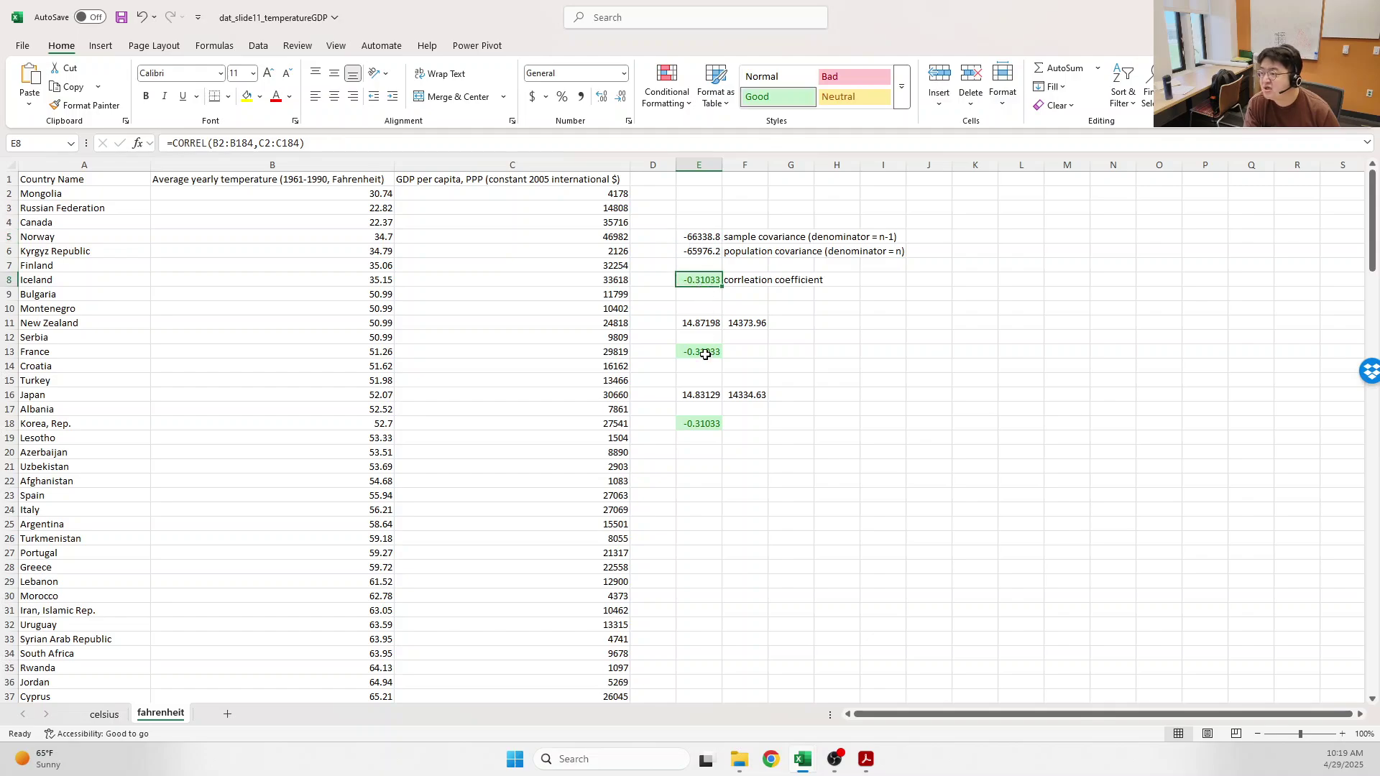
click(700, 352)
click(700, 423)
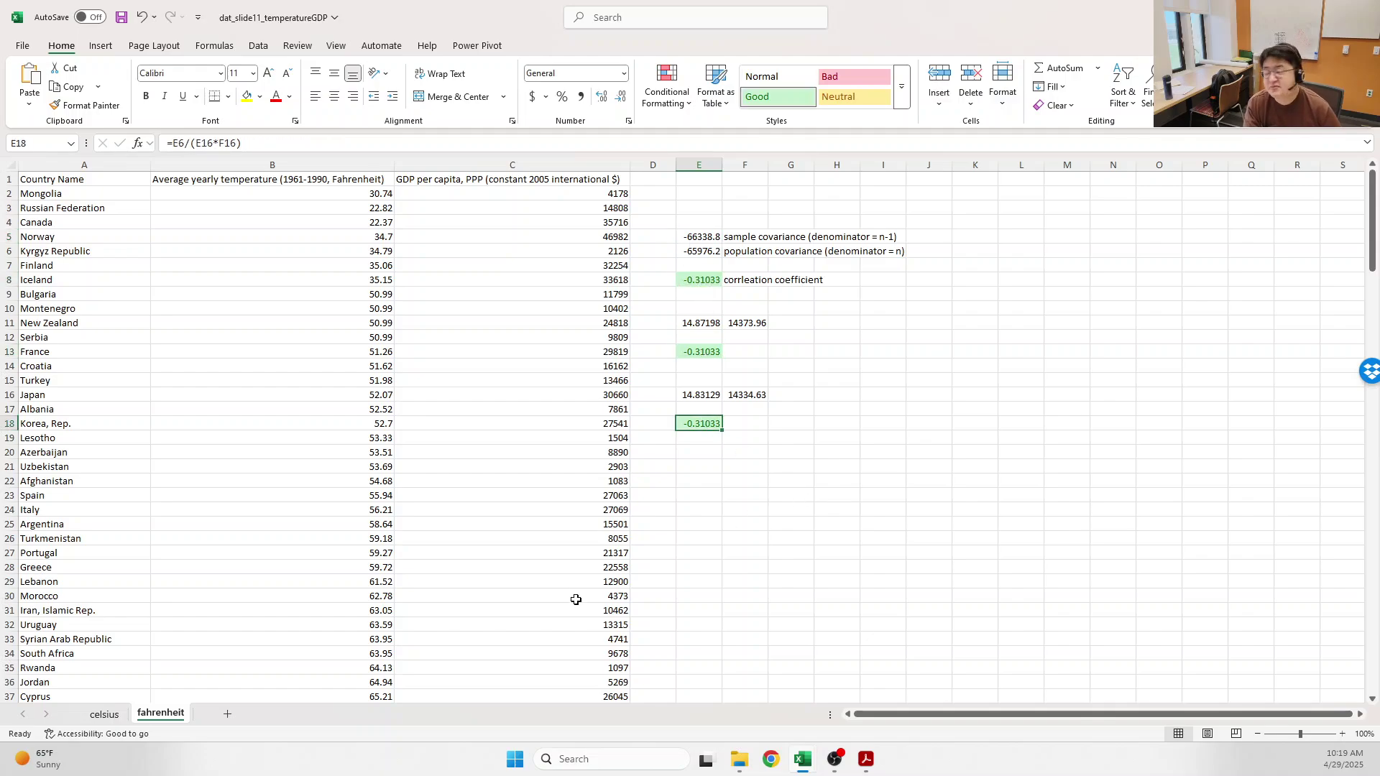
click(104, 713)
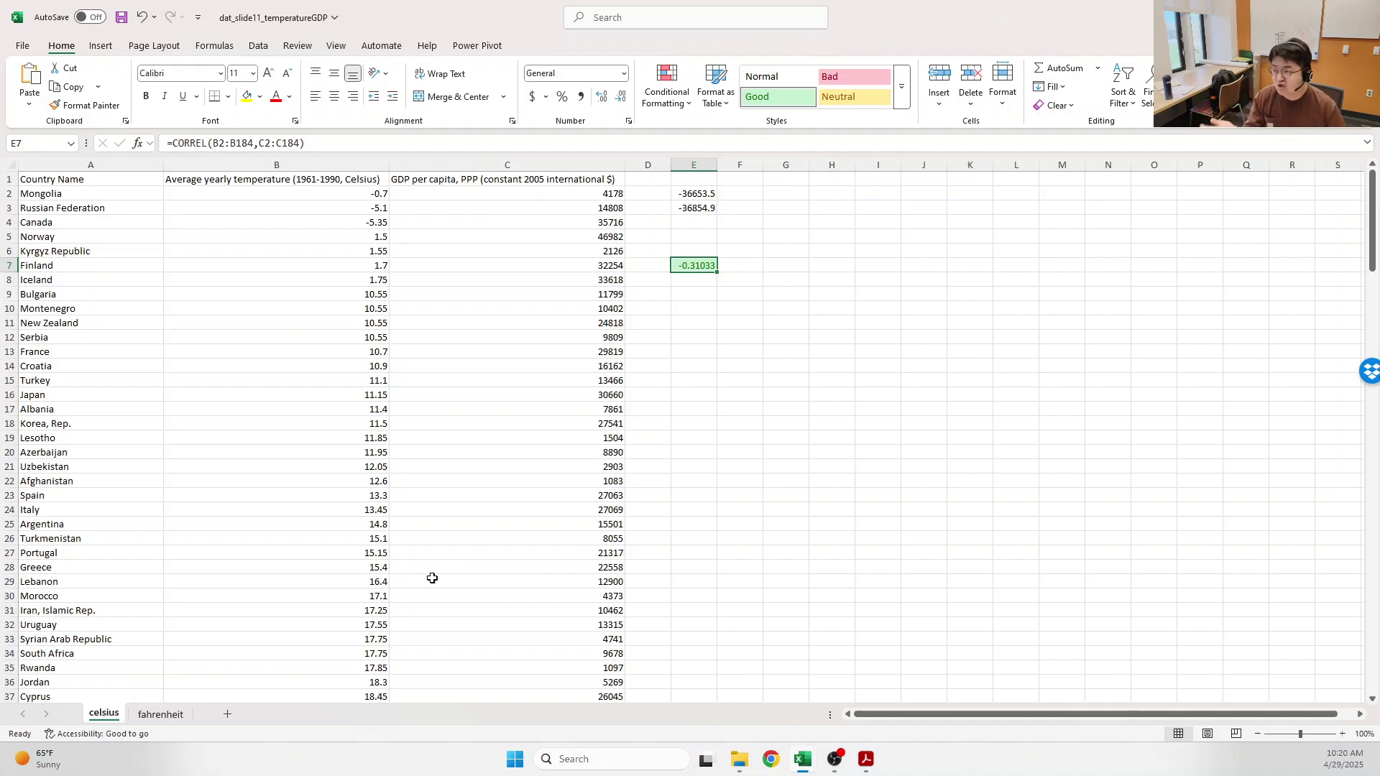
click(720, 292)
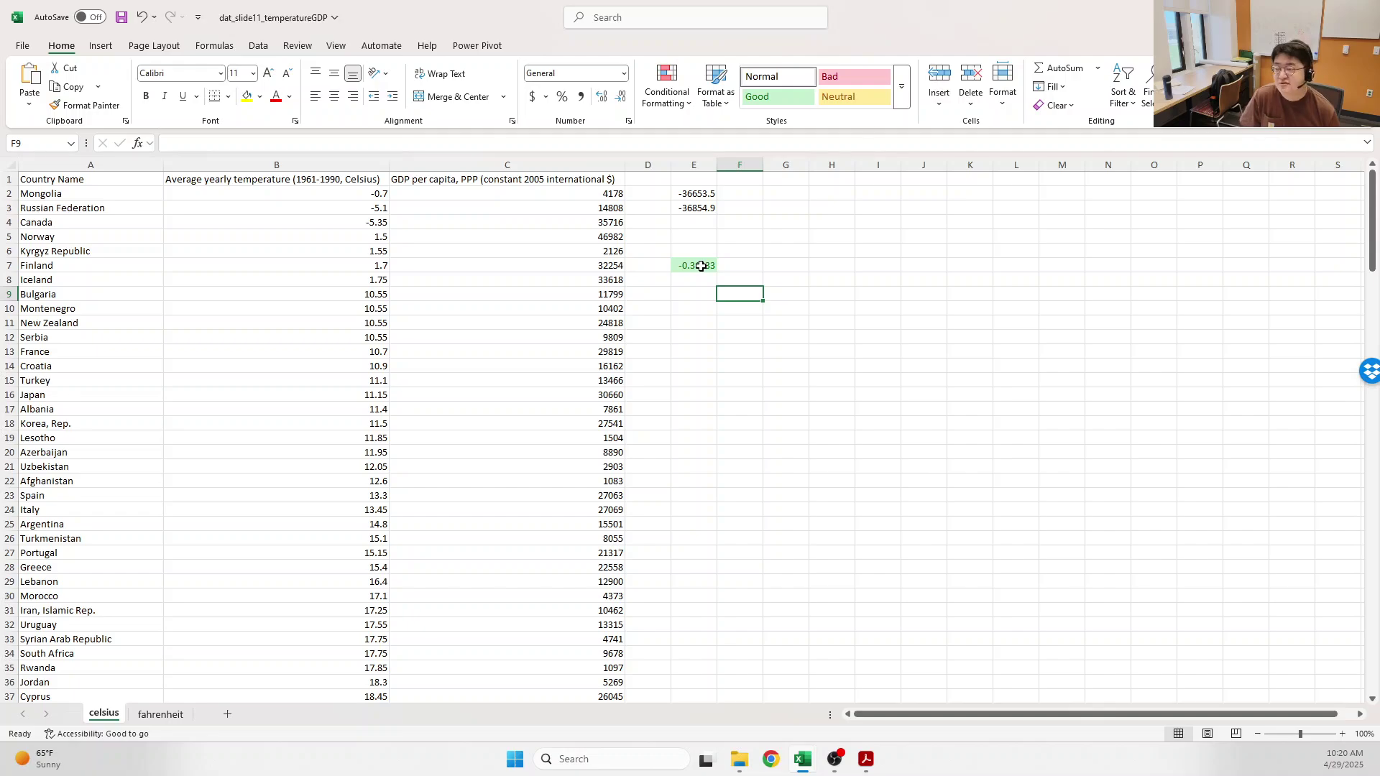
click(697, 266)
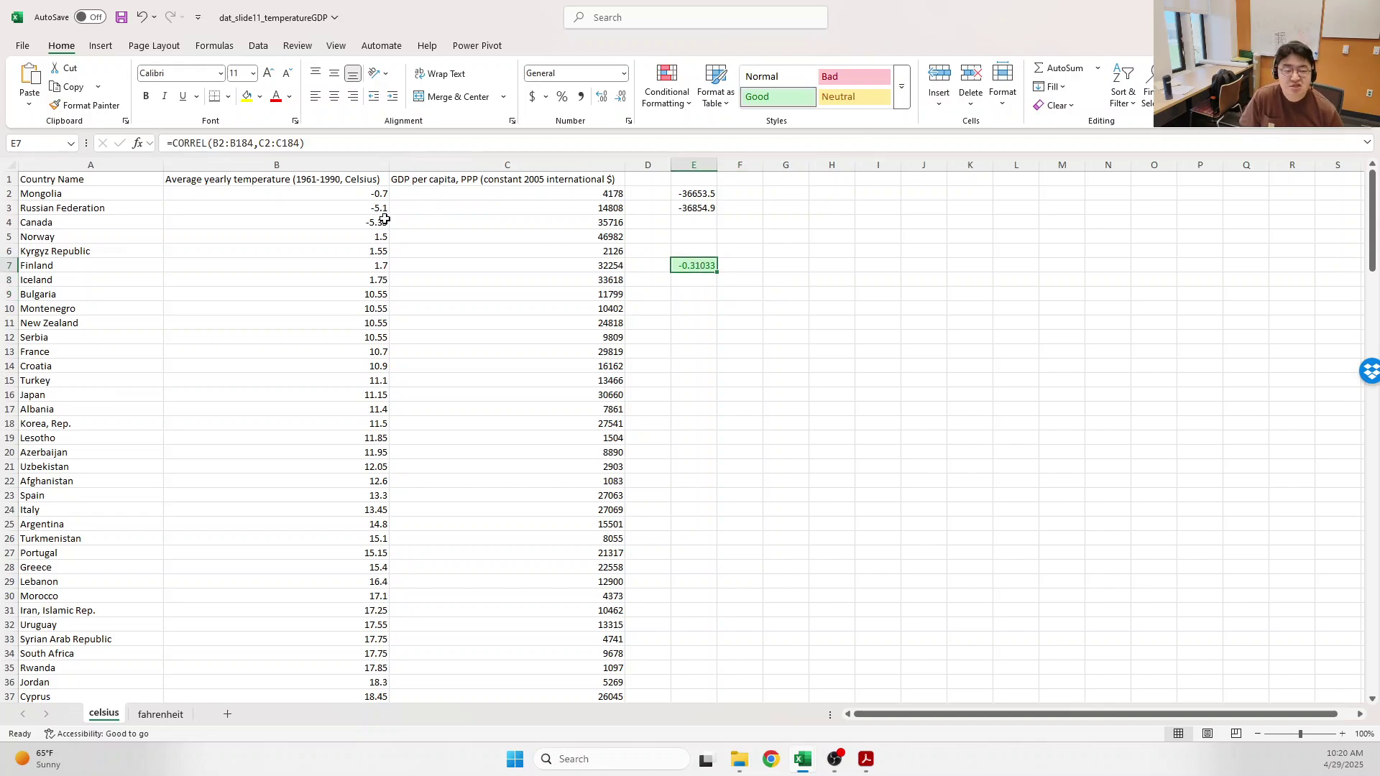